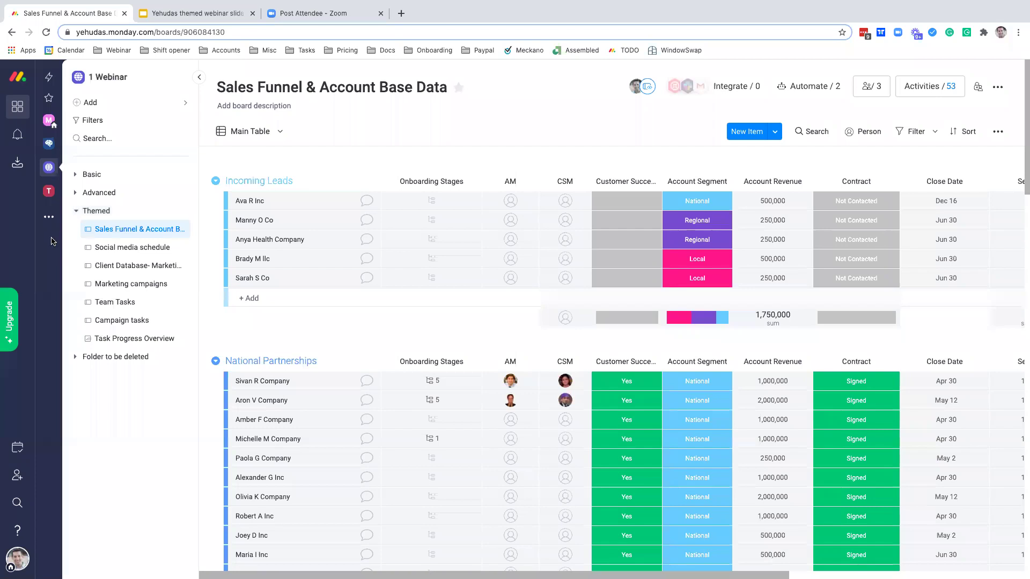
Pin the workspaces A, B and C to the workspace menu.
click(49, 217)
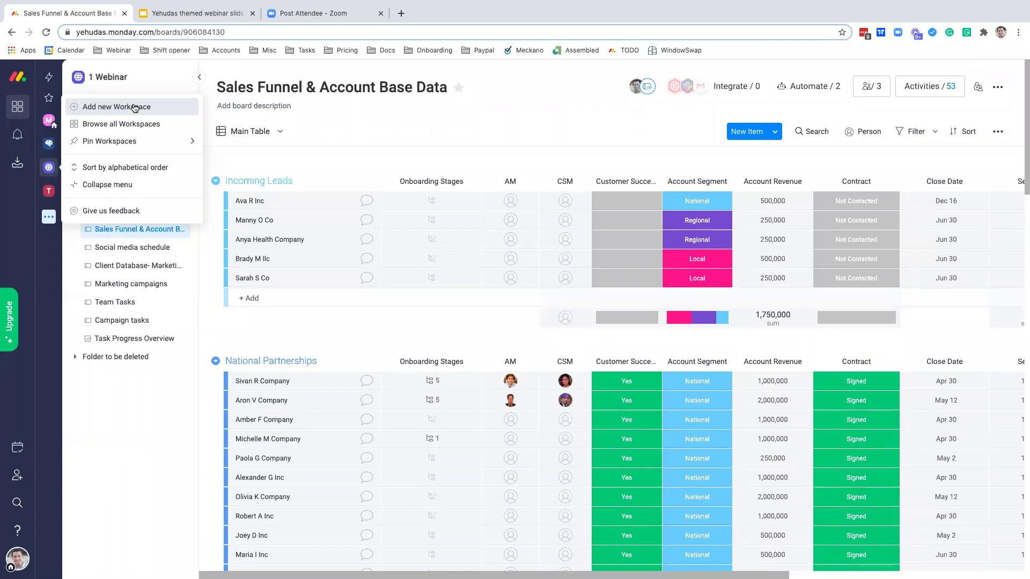
click(48, 219)
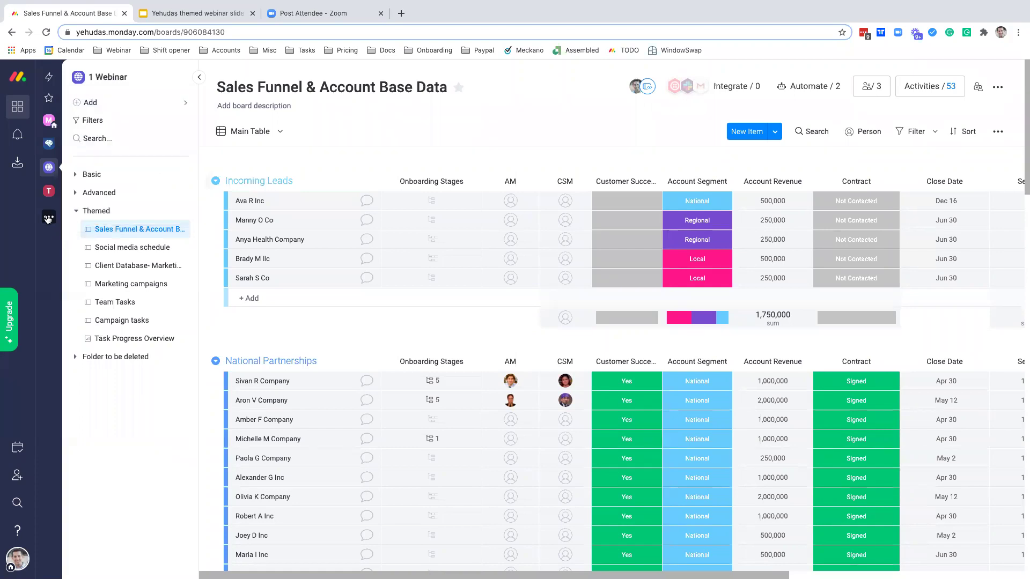
click(48, 219)
mouse_move(108, 146)
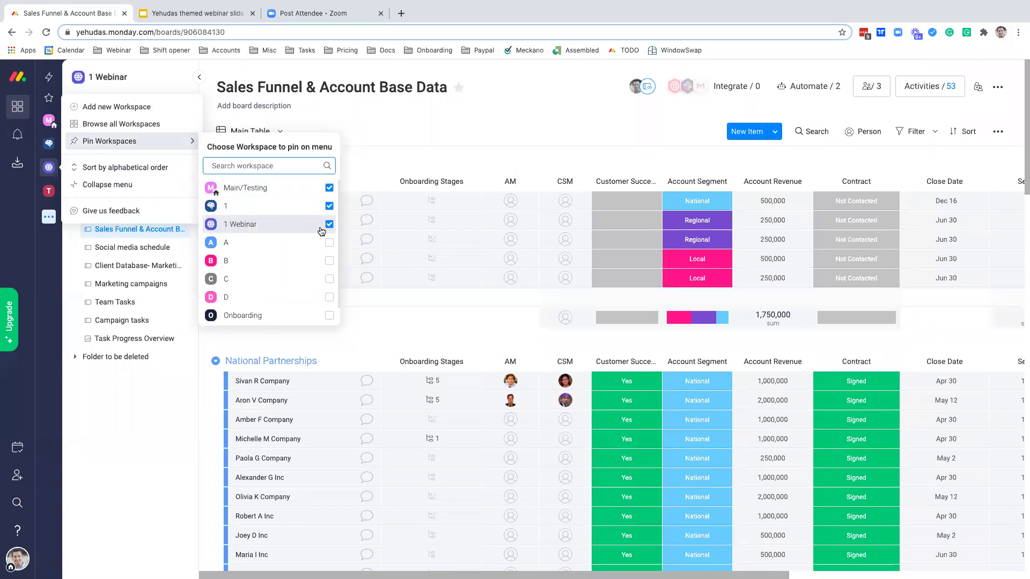
click(329, 243)
click(329, 260)
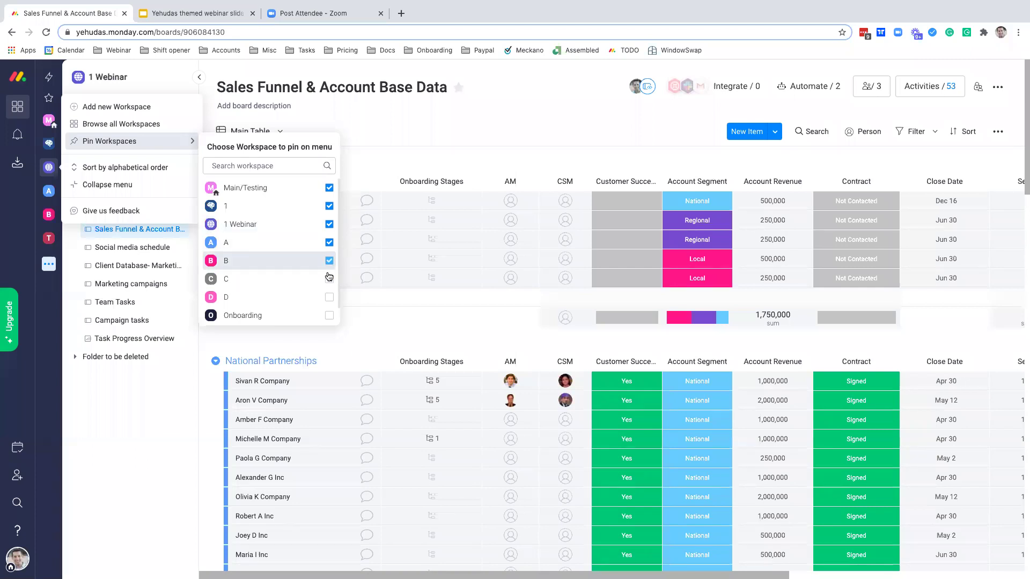
click(329, 279)
Unpin the workspaces C, B and A from the workspace menu.
click(329, 279)
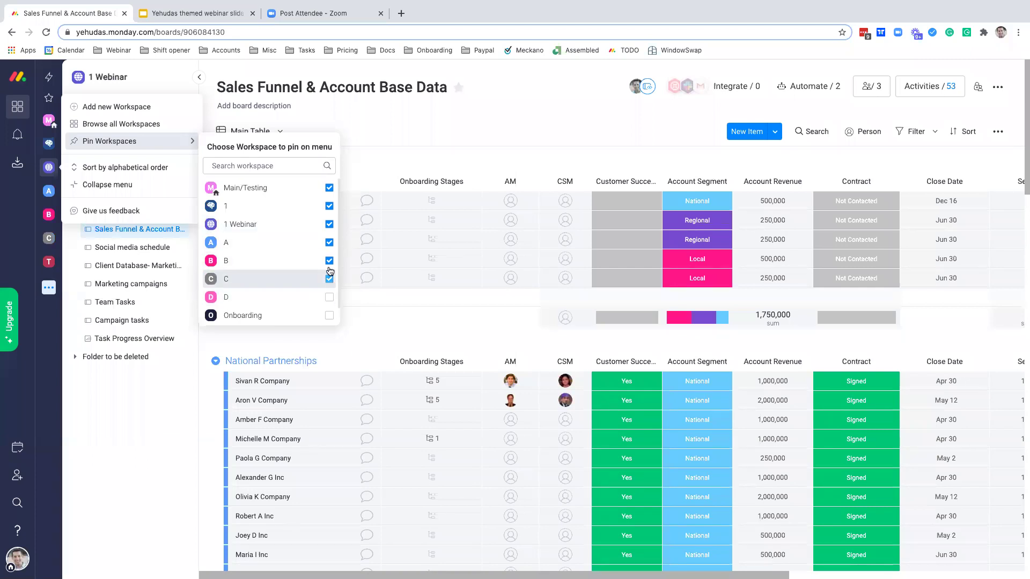
click(329, 262)
click(329, 243)
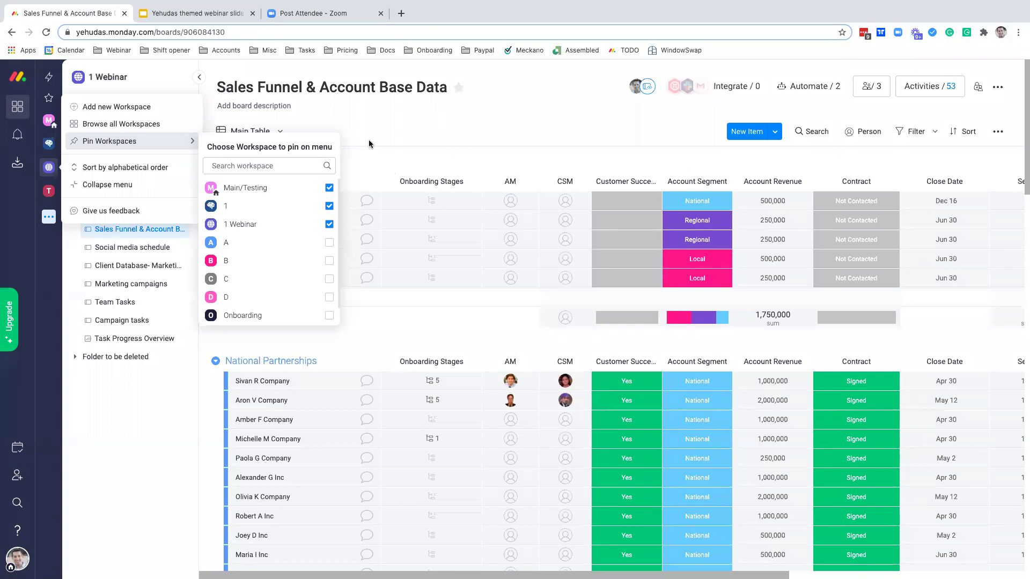
click(250, 131)
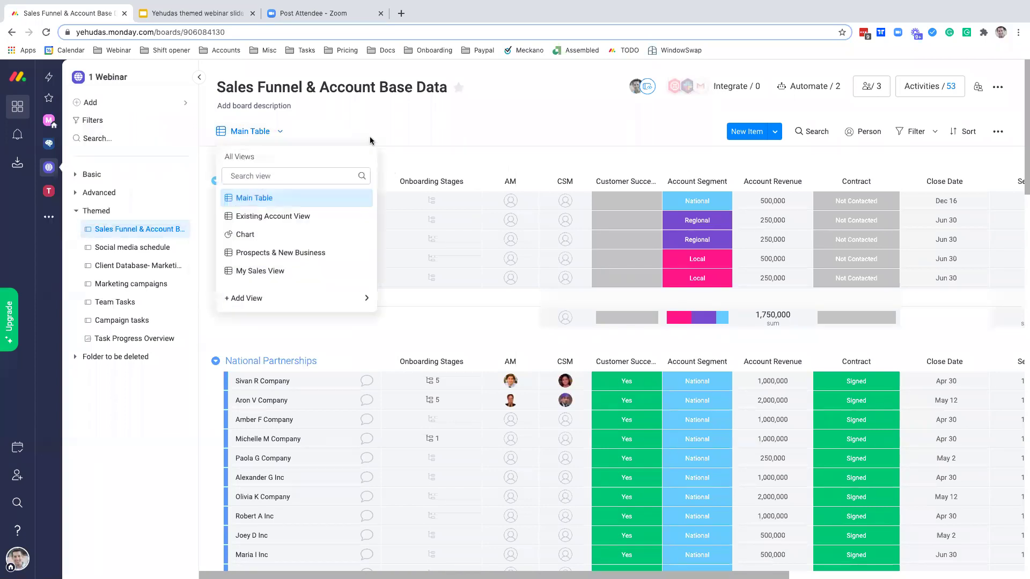
click(407, 128)
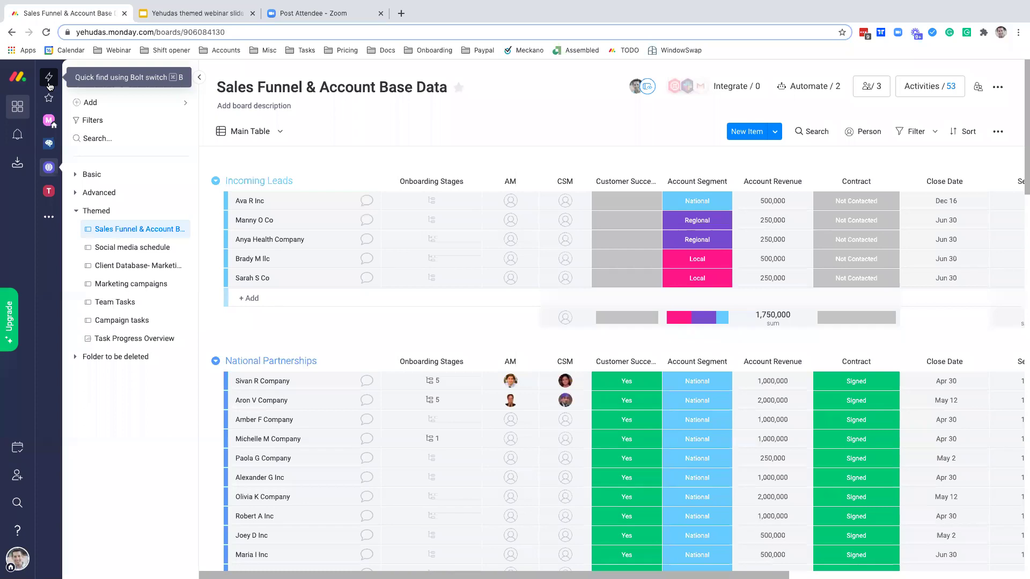
Use the Bolt switch quick finder to jump to the 1 Webinar workspace.
click(49, 86)
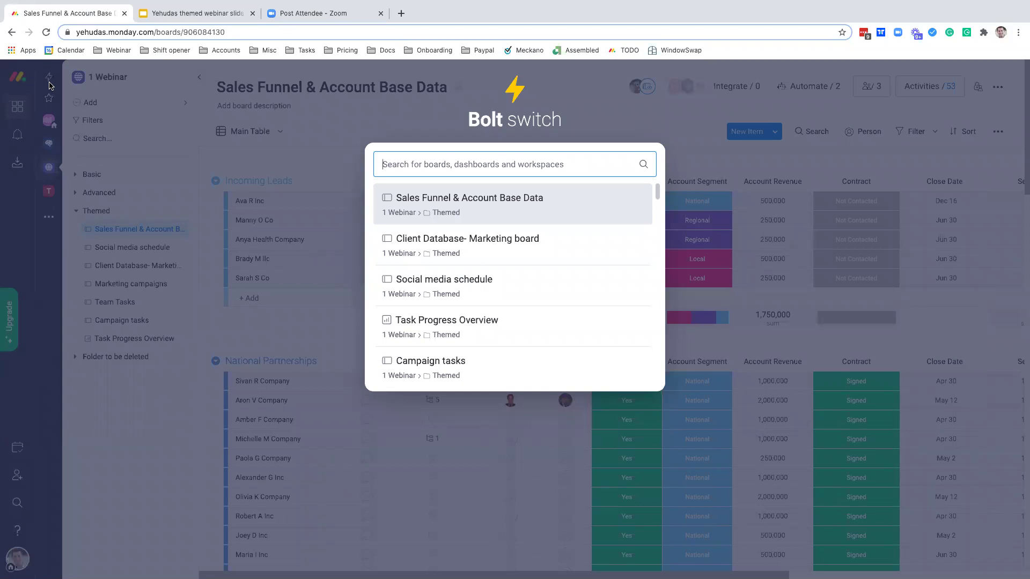
key(Down)
key(Down)
key(Down)
key(Down)
key(Down)
key(Down)
key(Down)
key(Down)
key(Down)
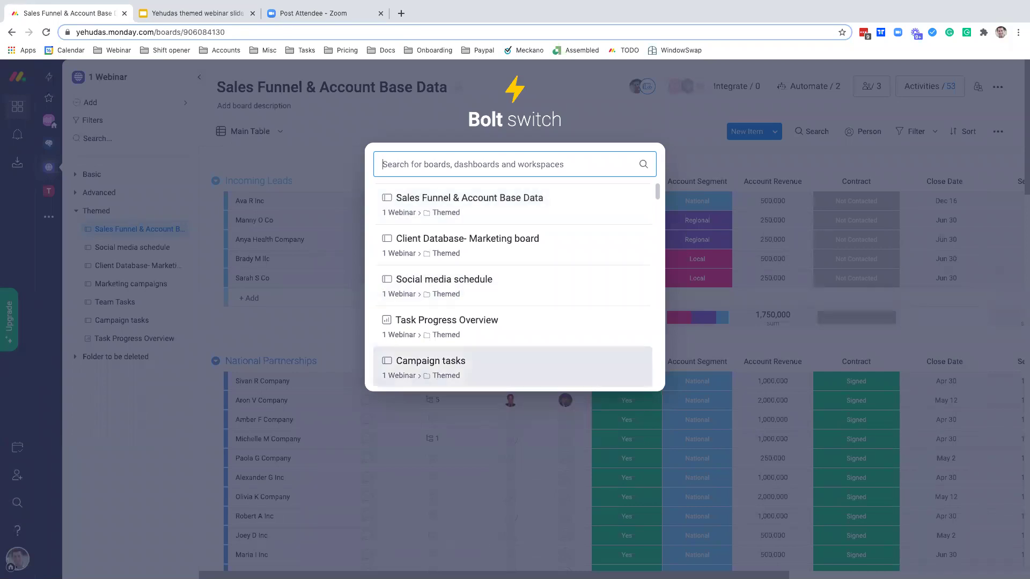
key(Up)
key(Up)
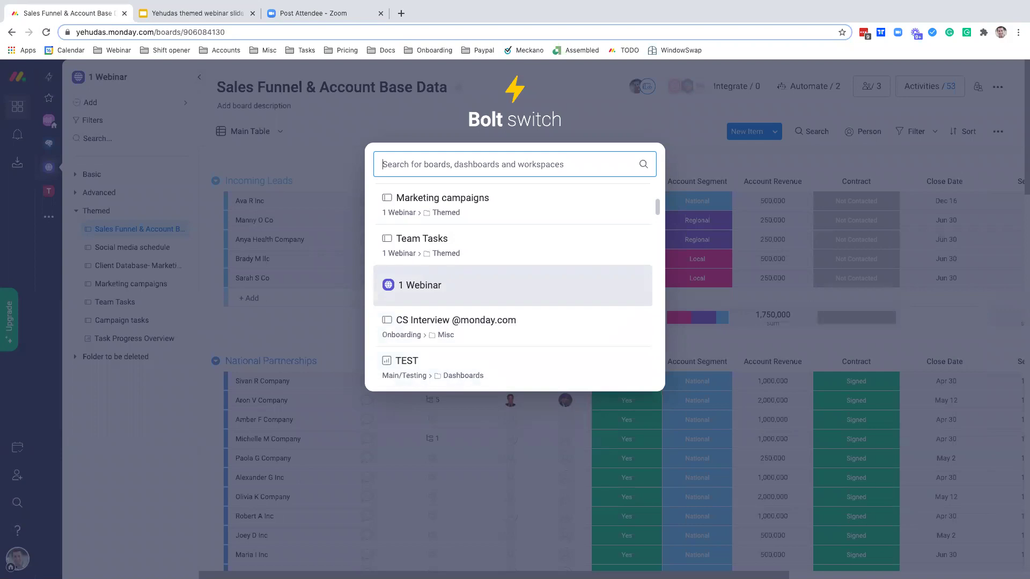
key(Return)
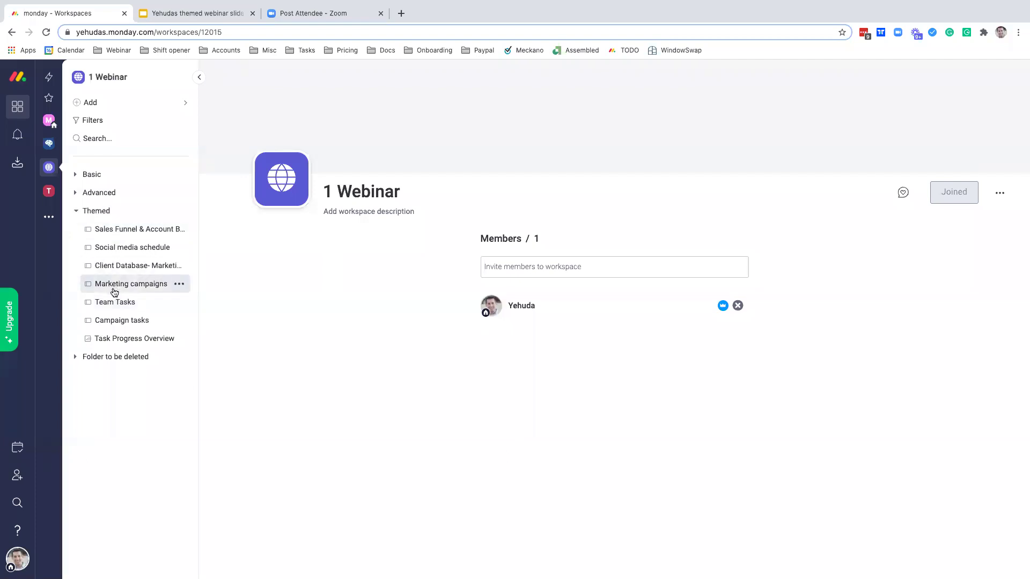
Open the Social media schedule board and play the video attached to the Post 2 item in the This week group.
click(125, 251)
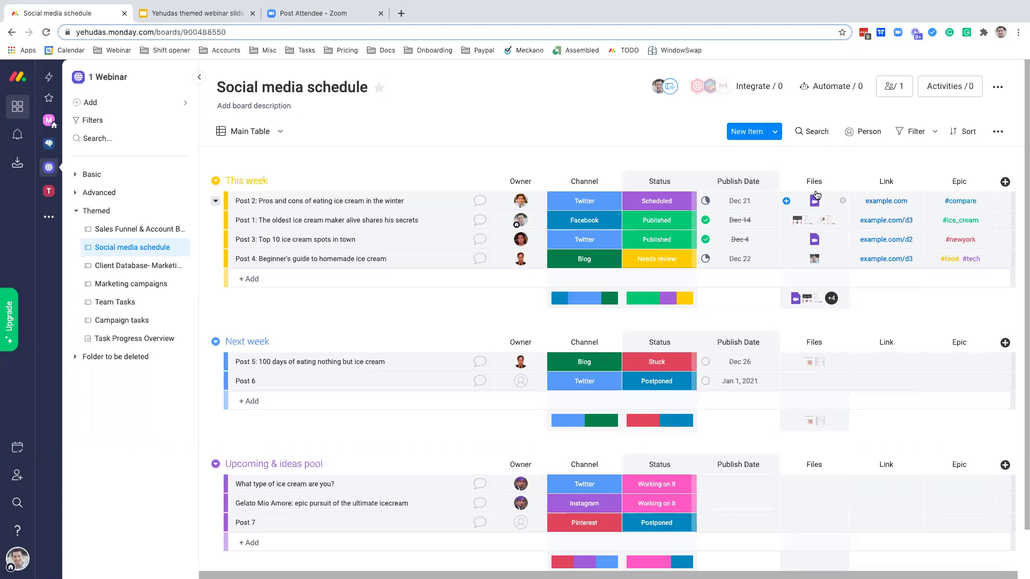
click(814, 200)
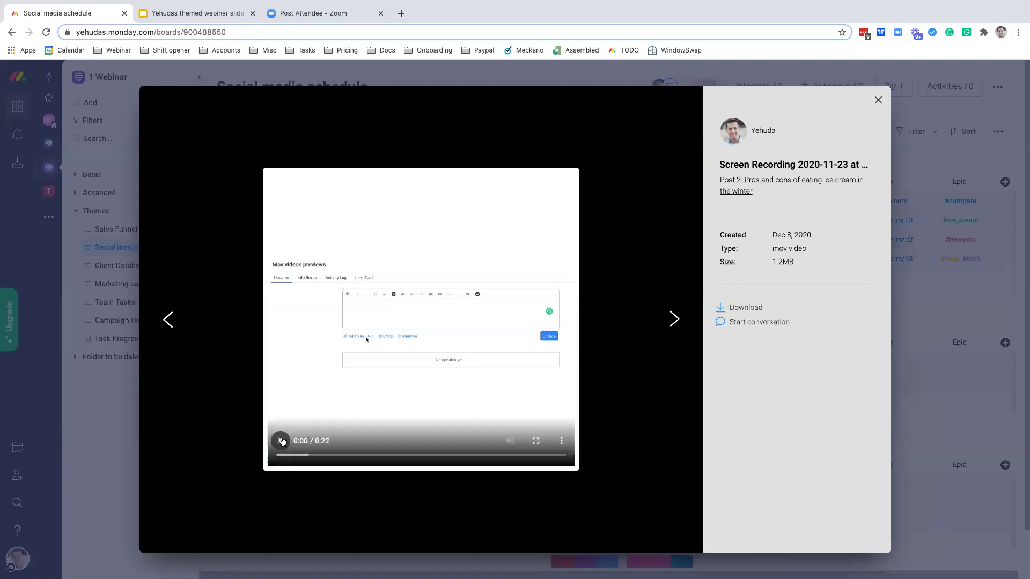
click(280, 441)
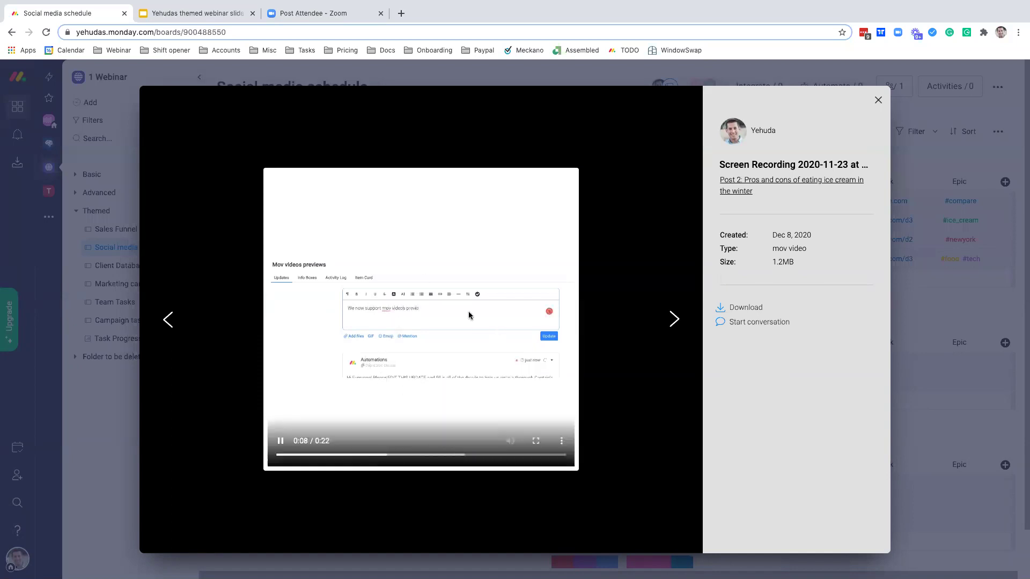
click(955, 273)
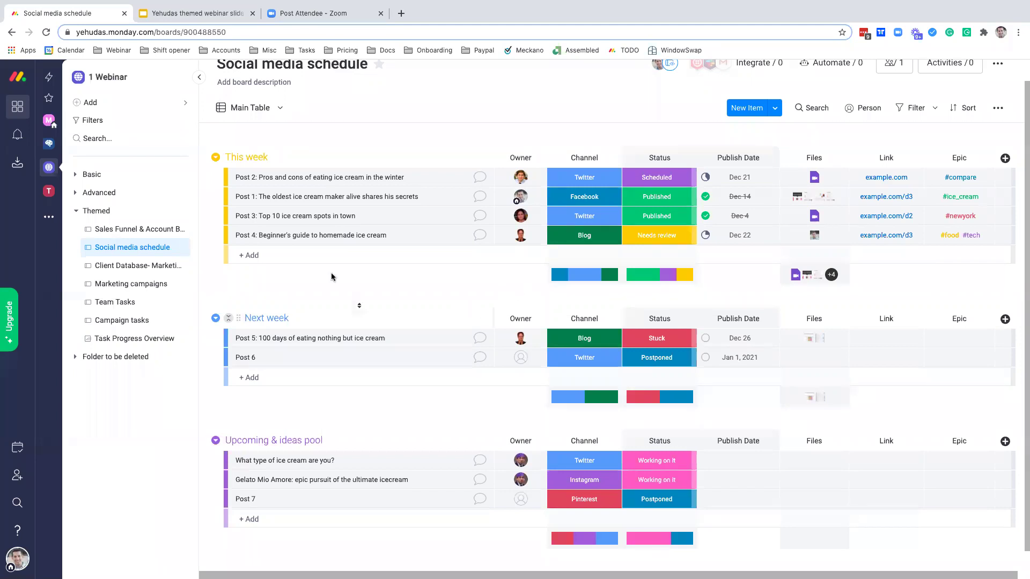
Open the Sales Funnel & Account Base Data board and view the Contract and Customer Success label choices for the first incoming lead.
click(155, 230)
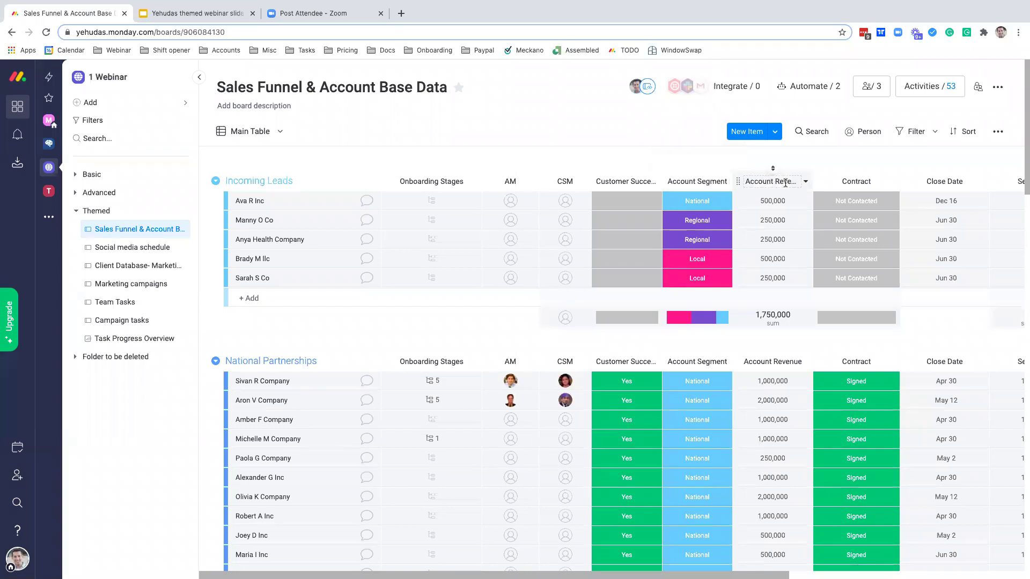
click(855, 207)
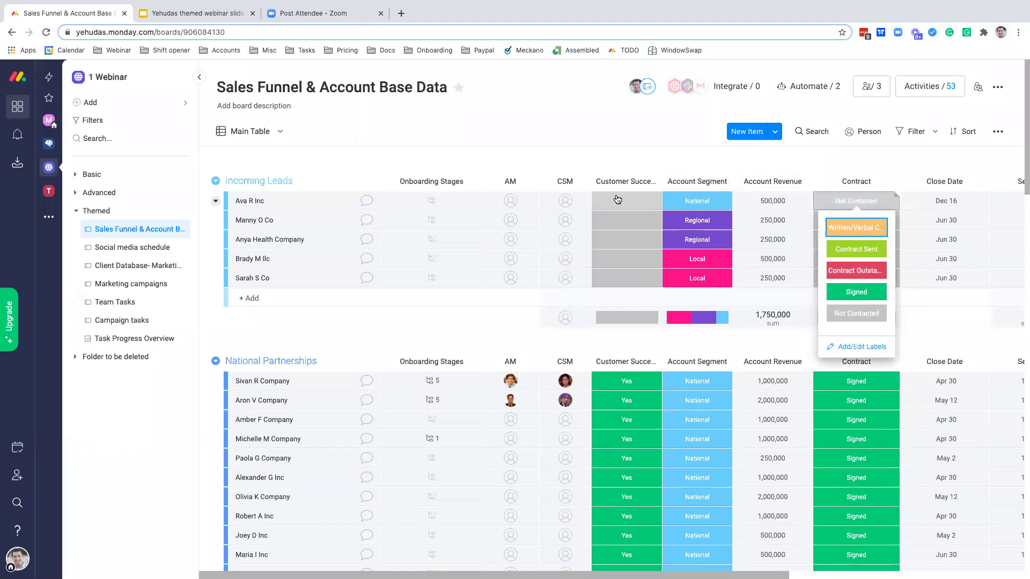
click(617, 199)
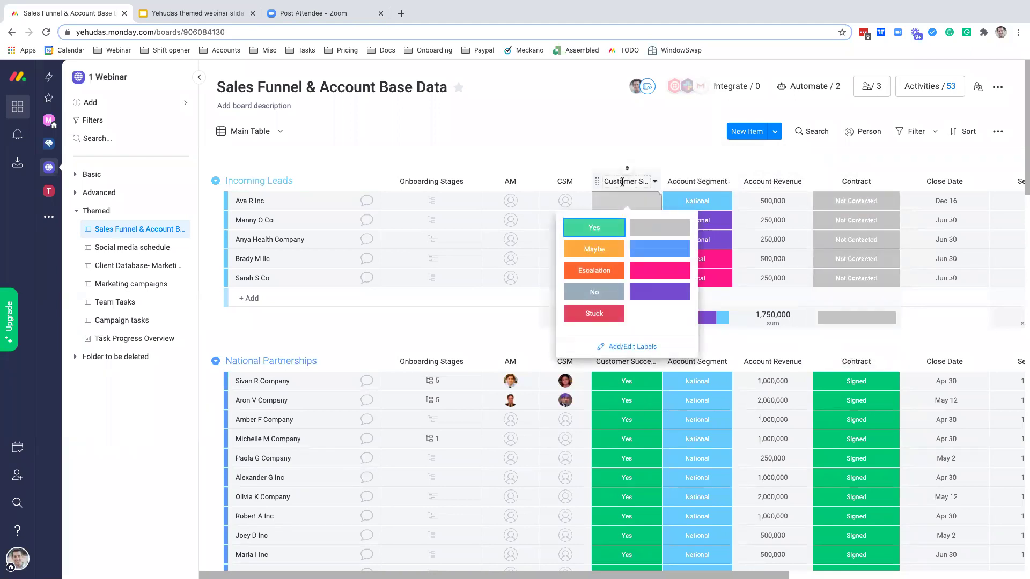
click(530, 153)
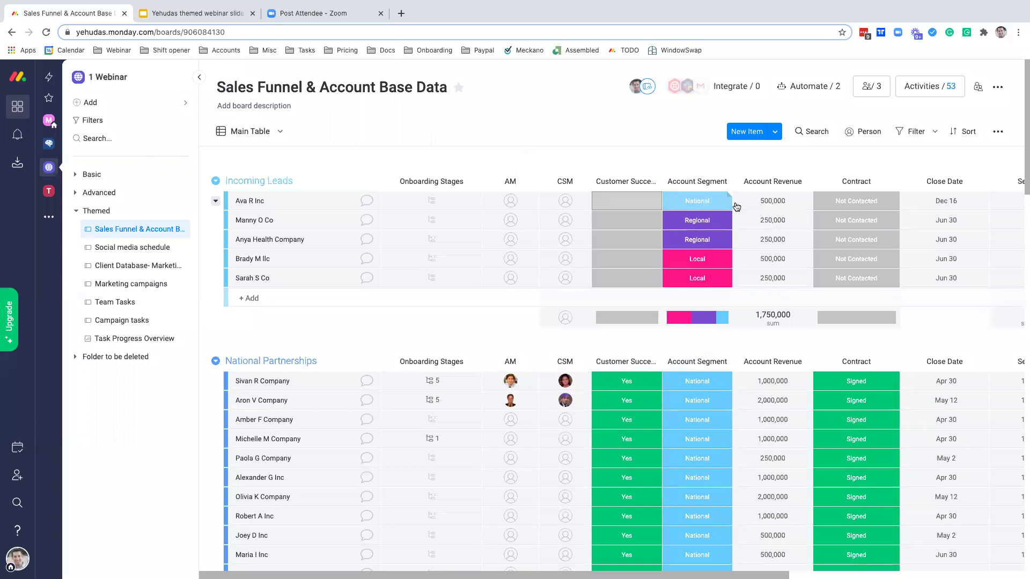
click(935, 133)
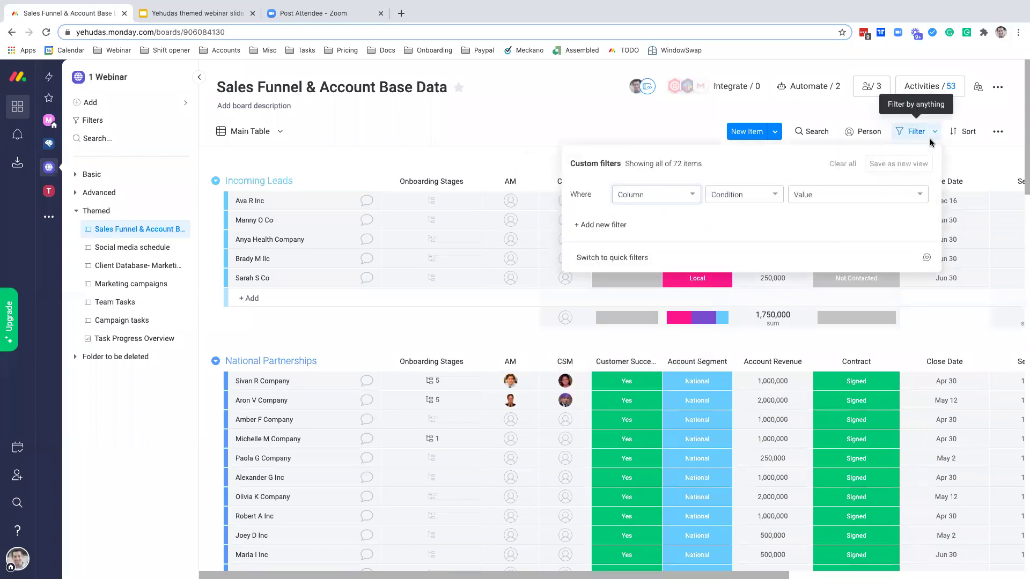
click(660, 130)
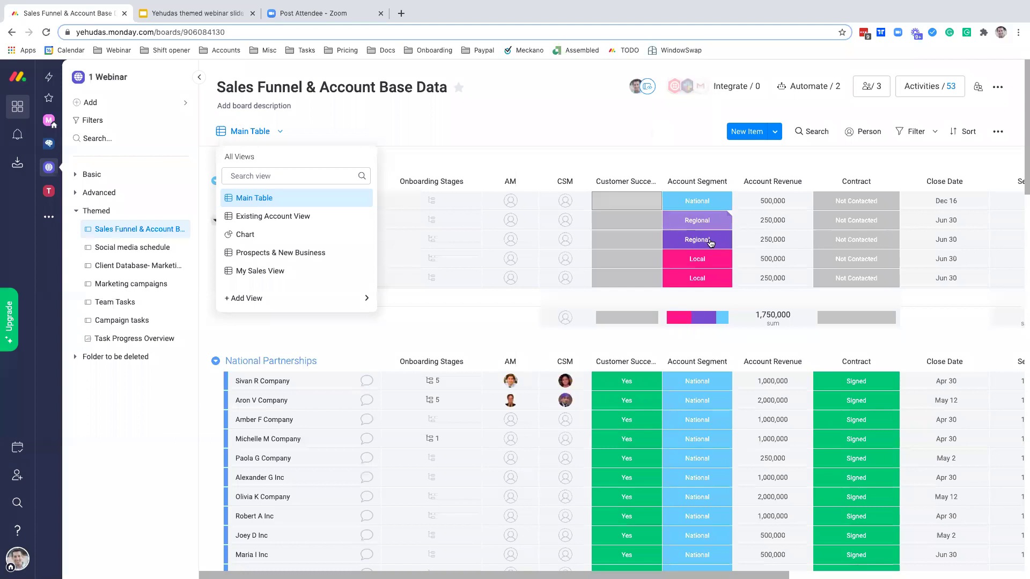
click(706, 158)
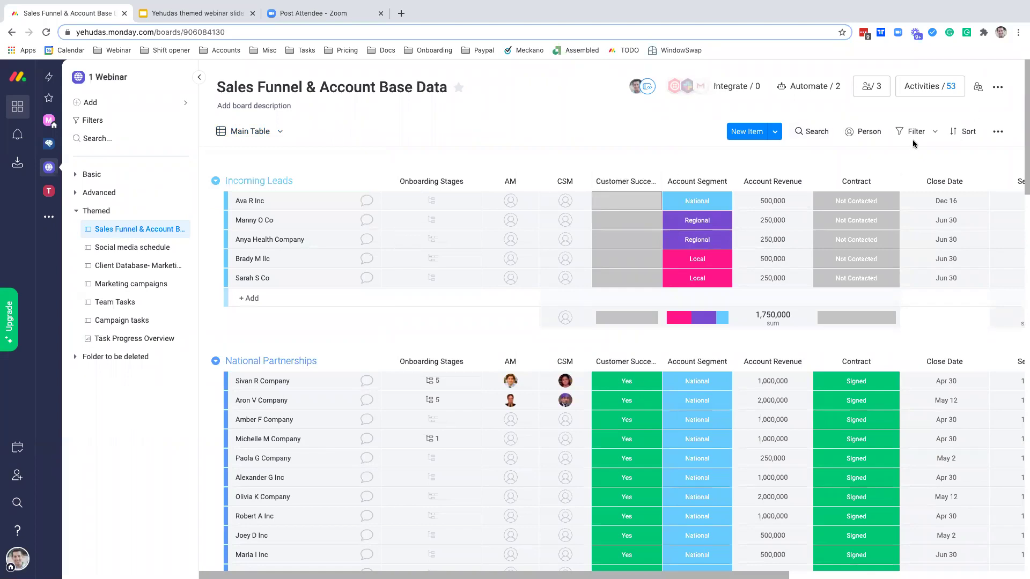
Filter the board to items where Account Segment is Regional.
click(936, 132)
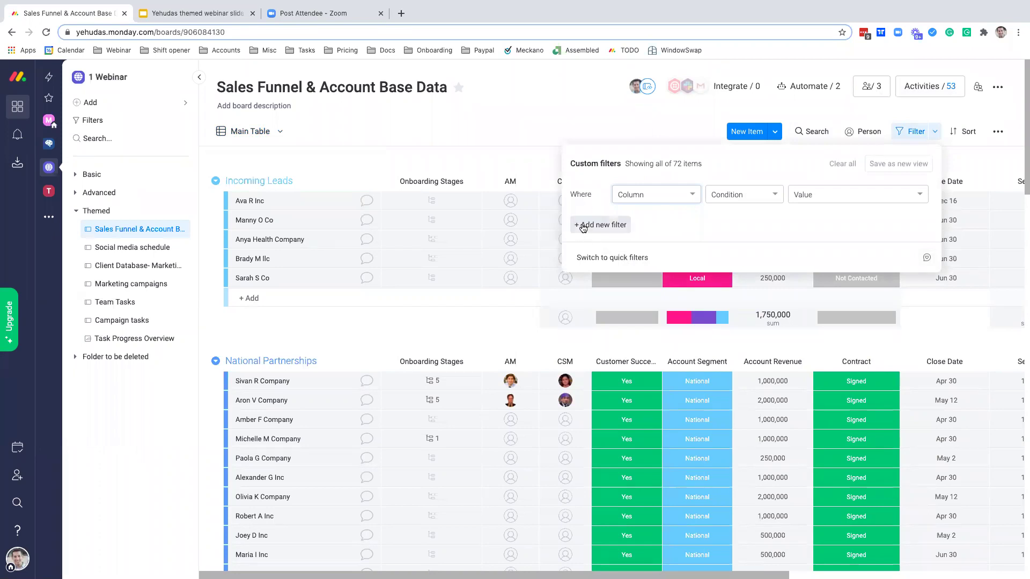
click(697, 196)
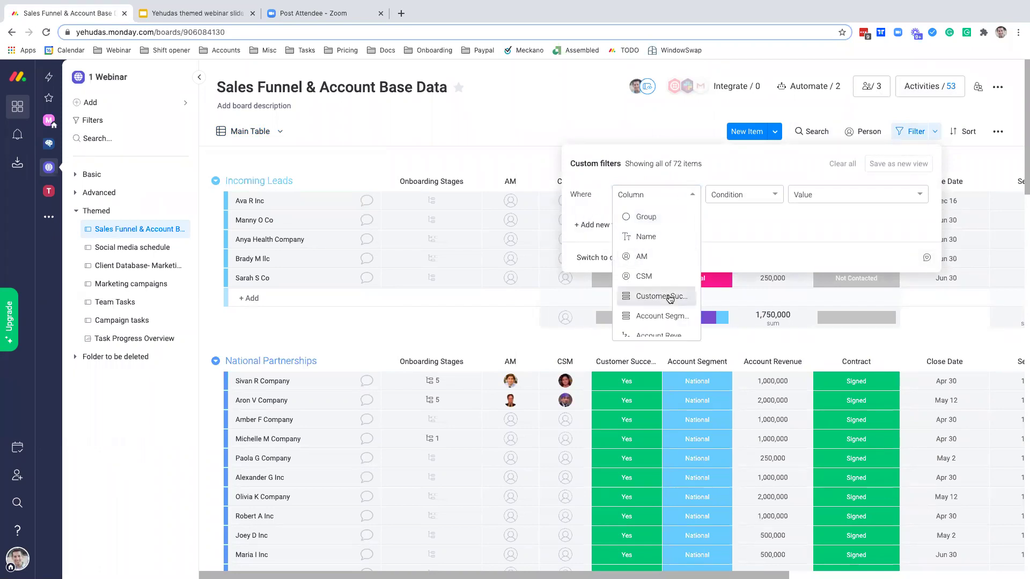
click(675, 317)
click(751, 197)
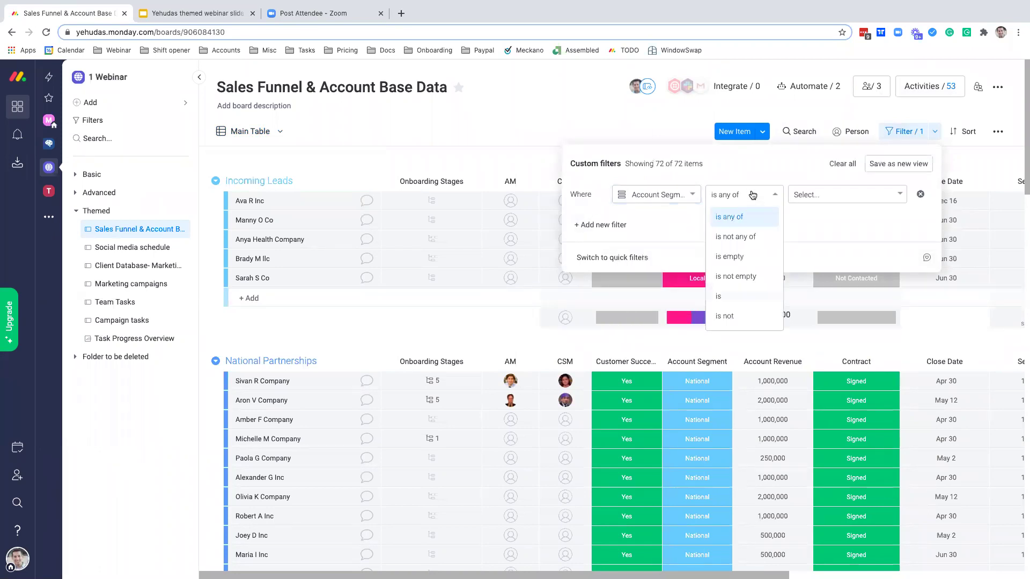
click(743, 295)
click(853, 195)
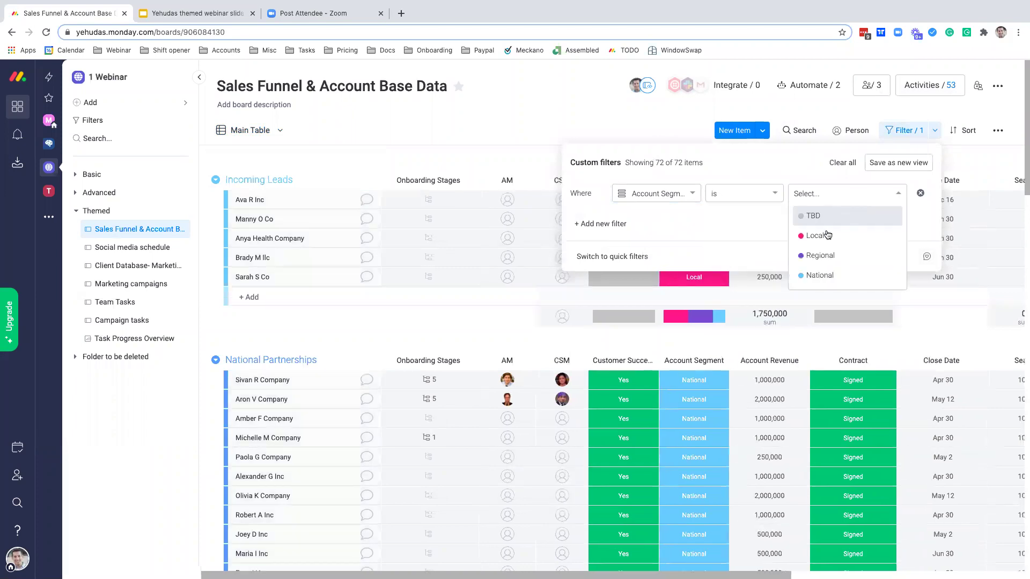
click(834, 258)
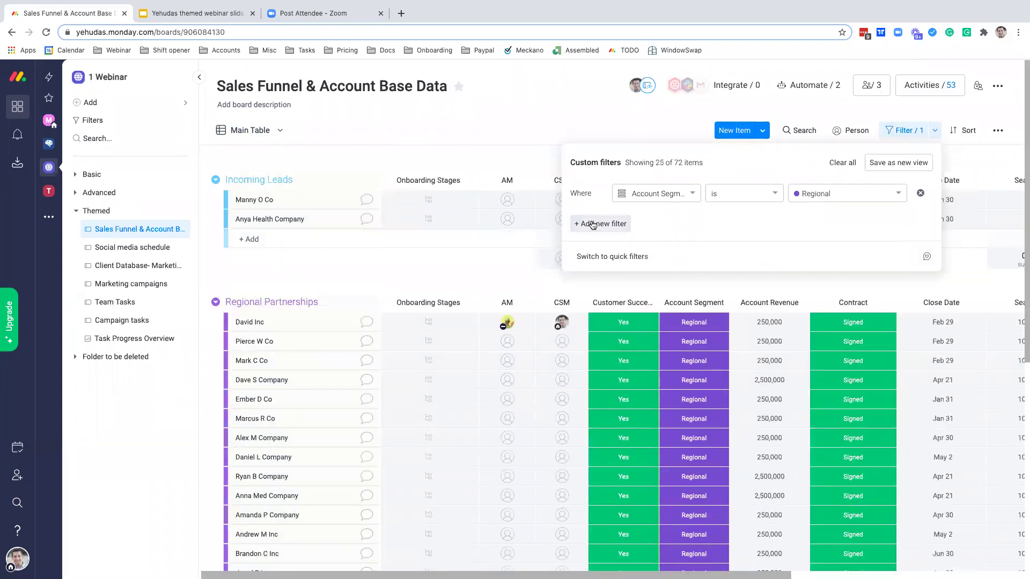
Add a second filter row joined with Or, and clear all custom filters.
click(592, 224)
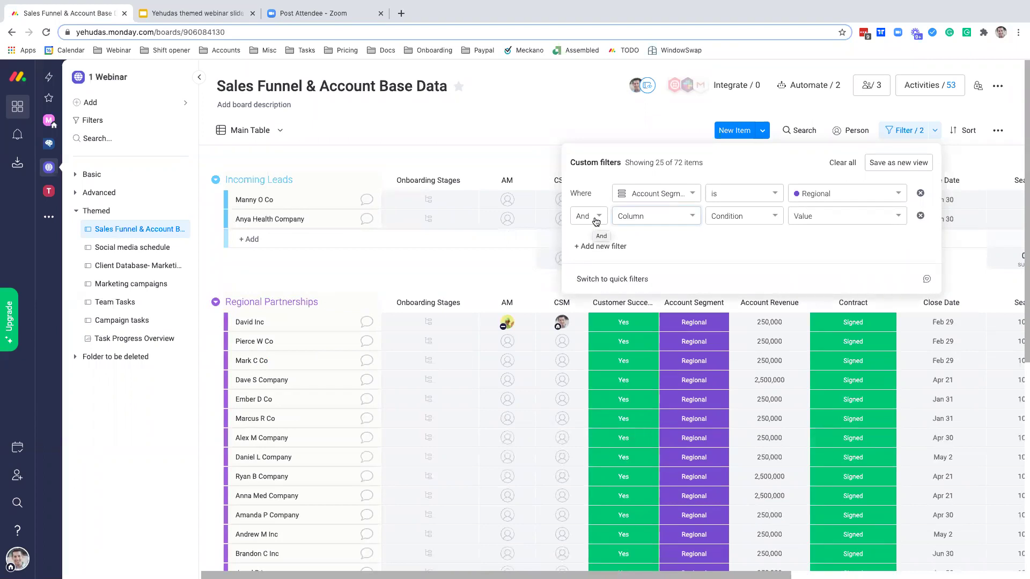
click(604, 224)
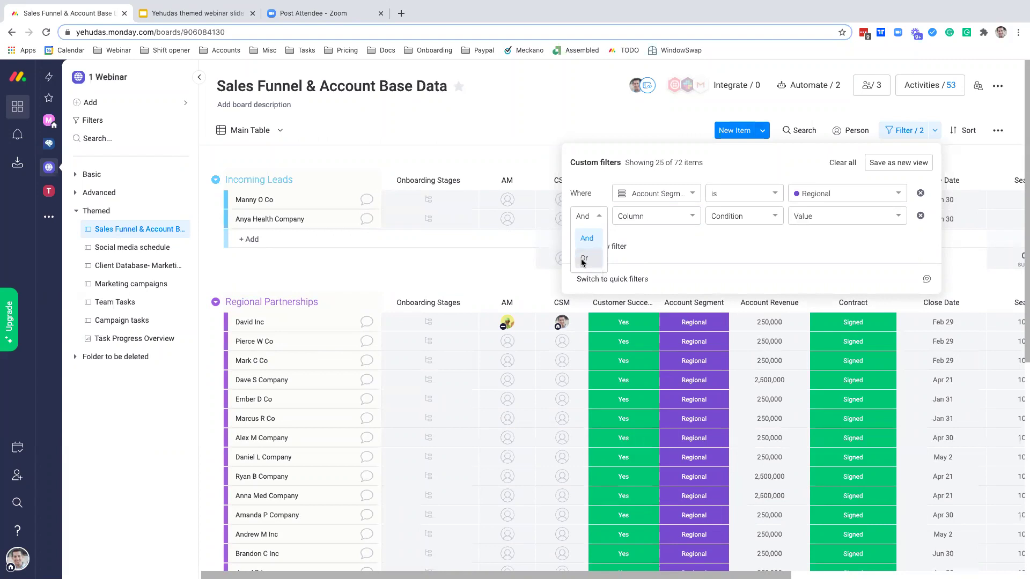
click(585, 259)
click(675, 217)
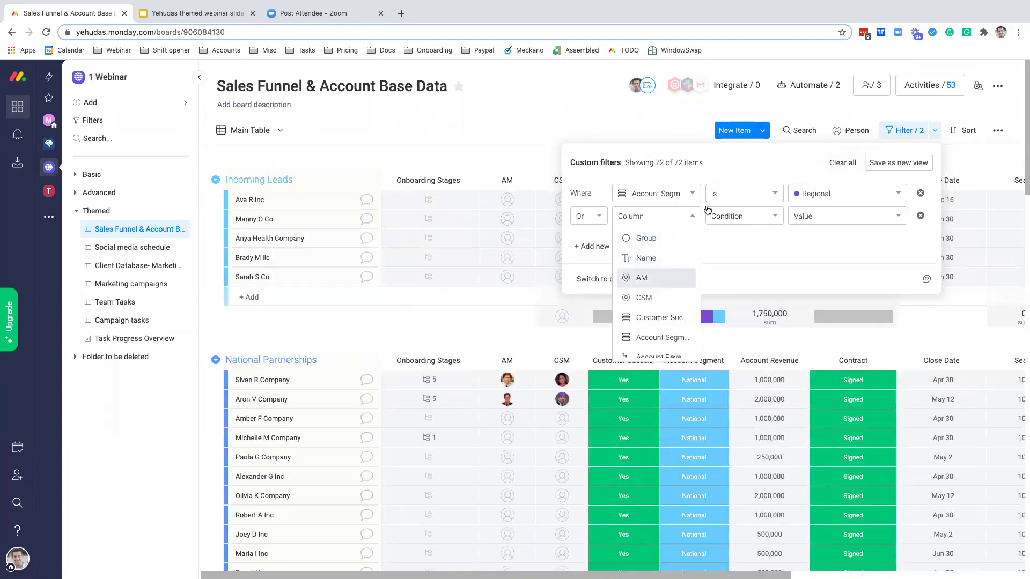
click(742, 233)
click(839, 217)
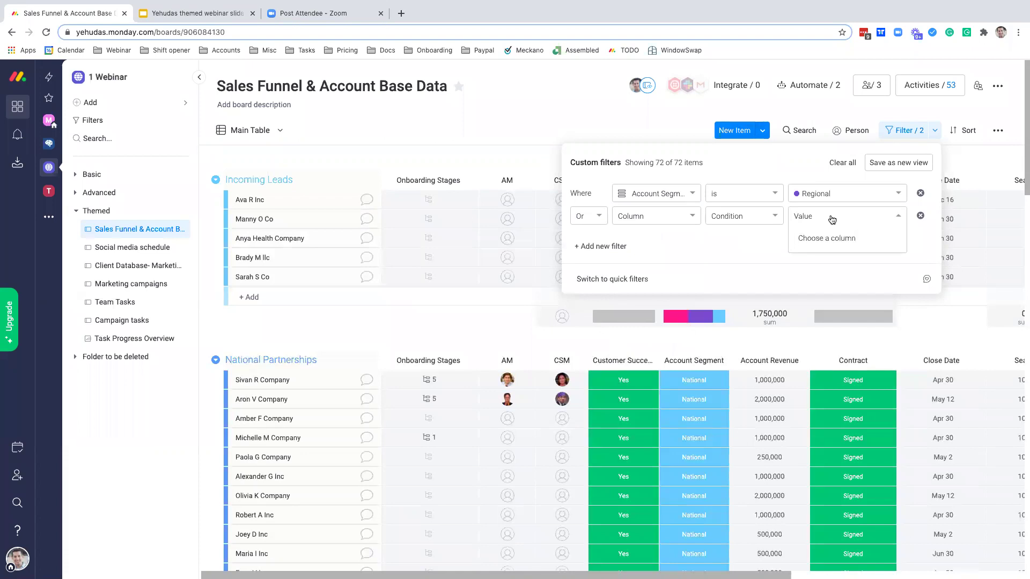
click(814, 163)
click(838, 168)
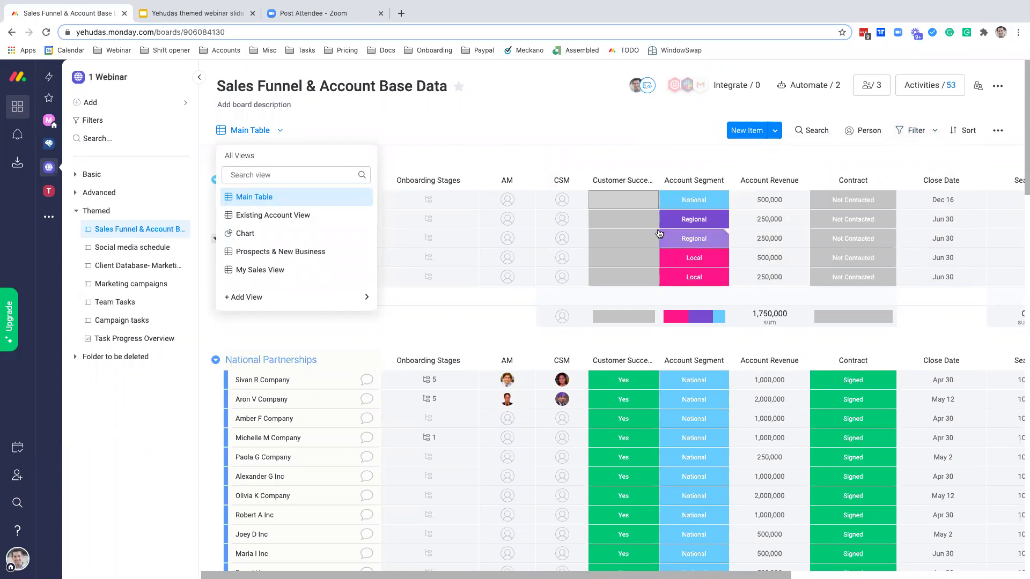
Start a custom filter on the Account Segment column and view the board's quick filters.
click(723, 181)
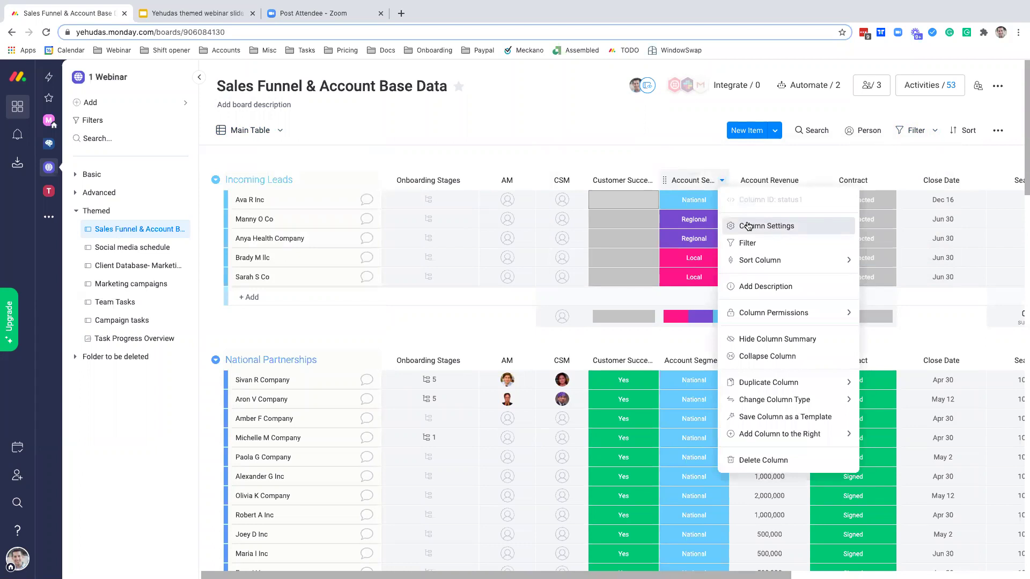
click(767, 247)
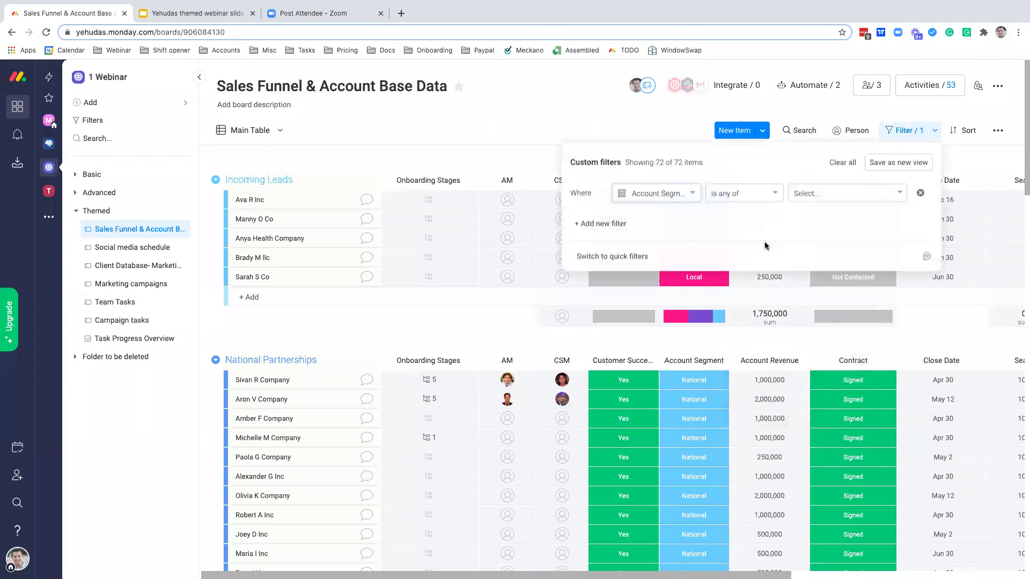
click(687, 194)
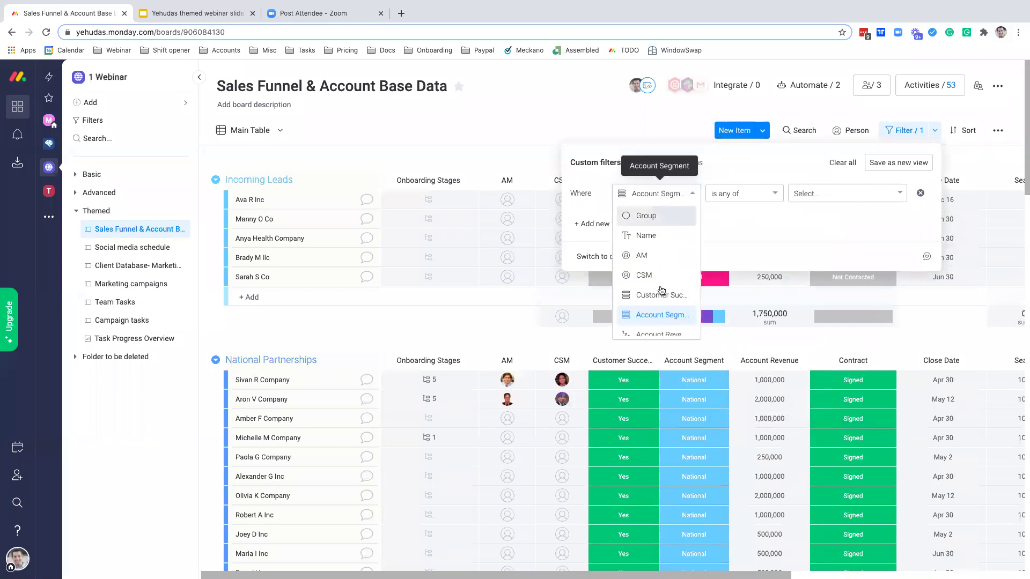
click(751, 233)
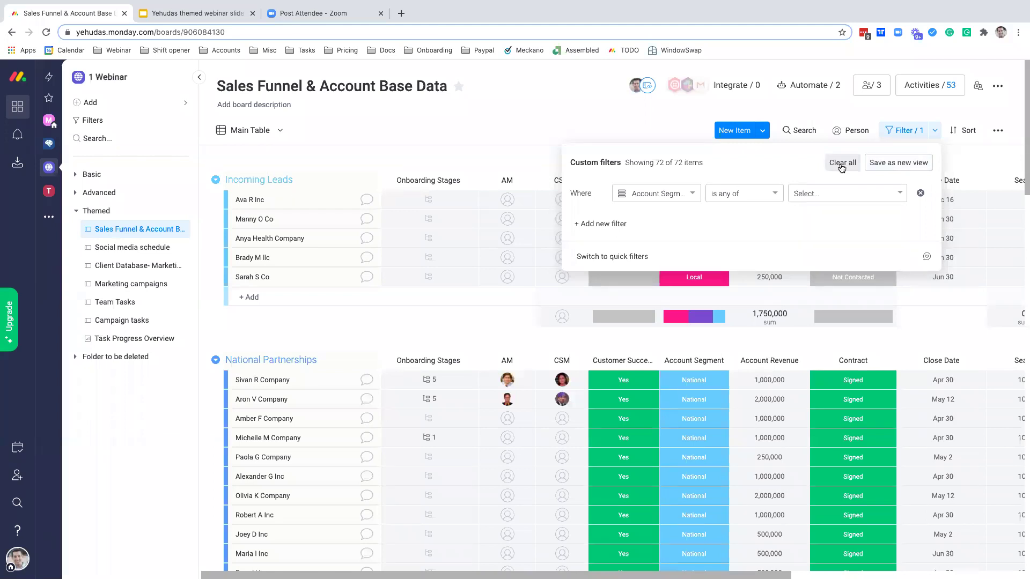
click(912, 130)
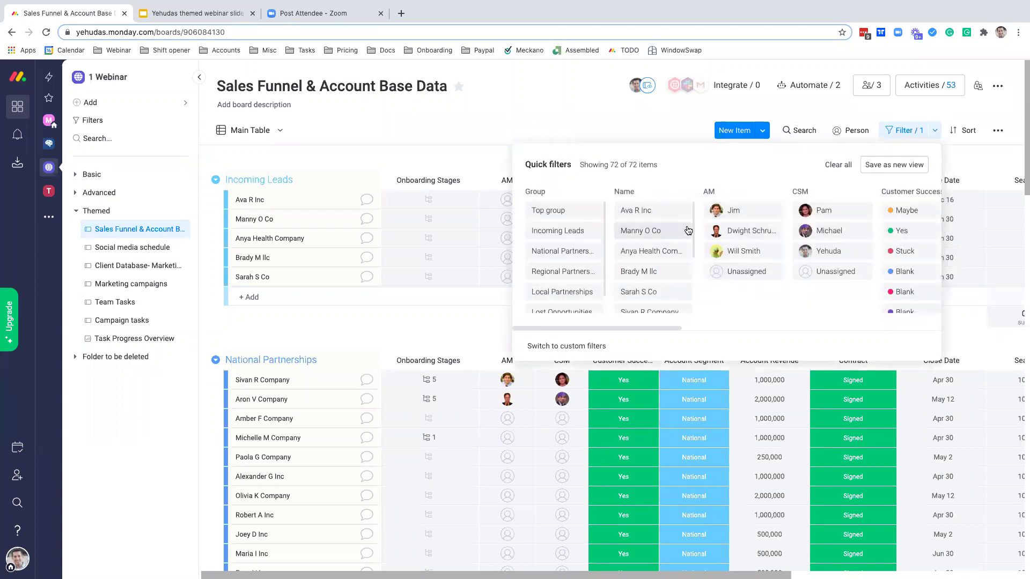
click(650, 116)
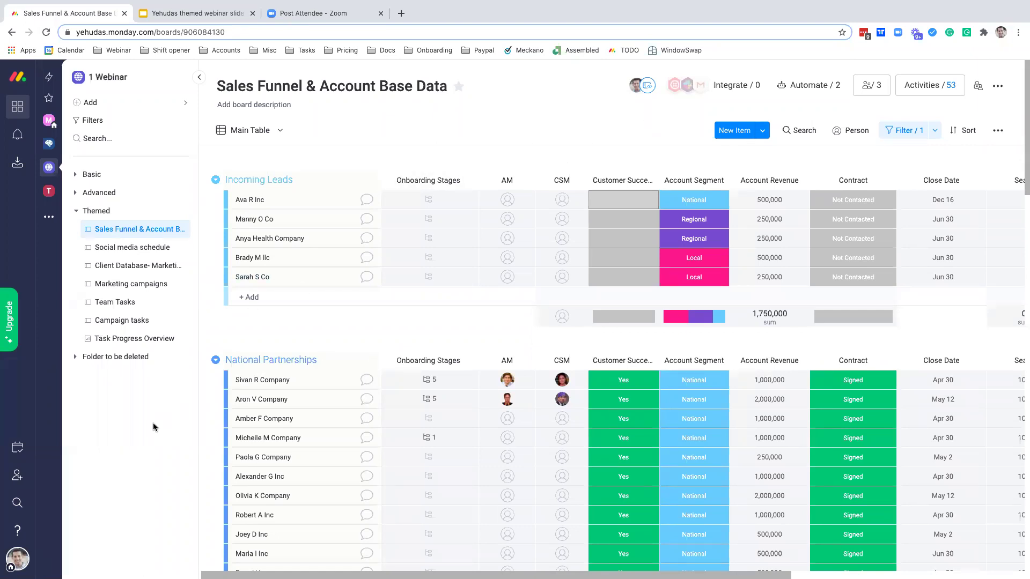
click(18, 558)
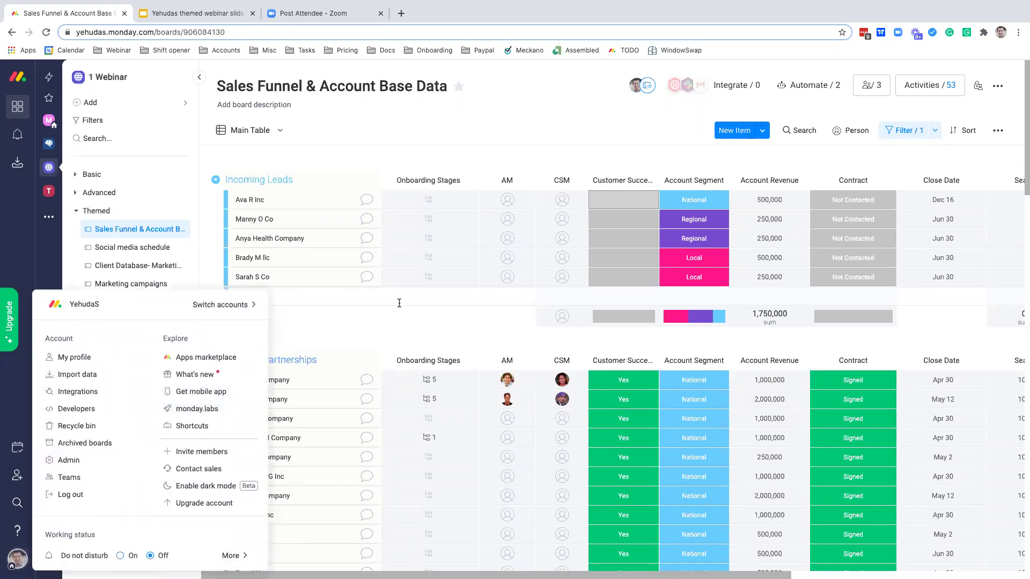
click(445, 335)
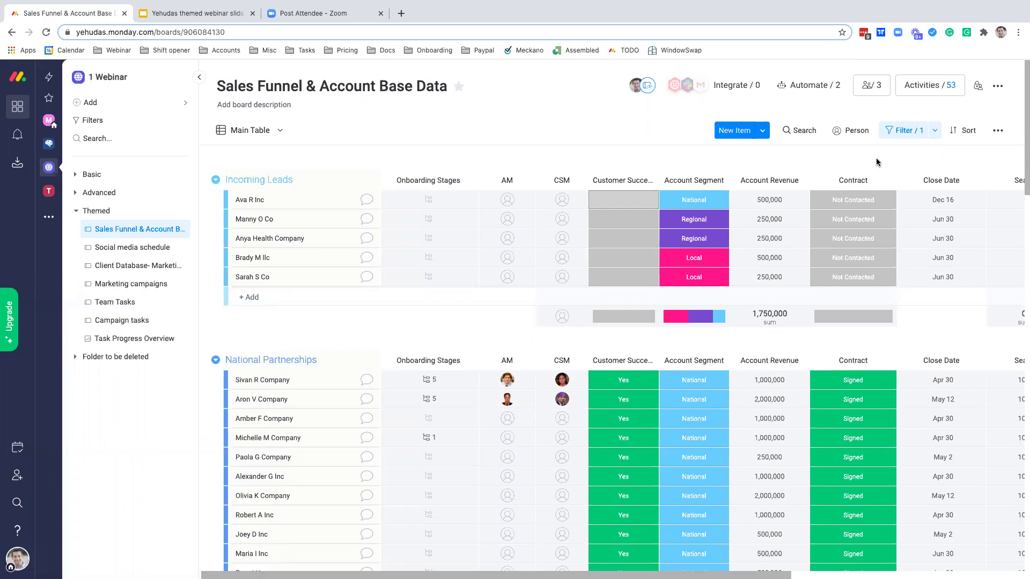
click(924, 138)
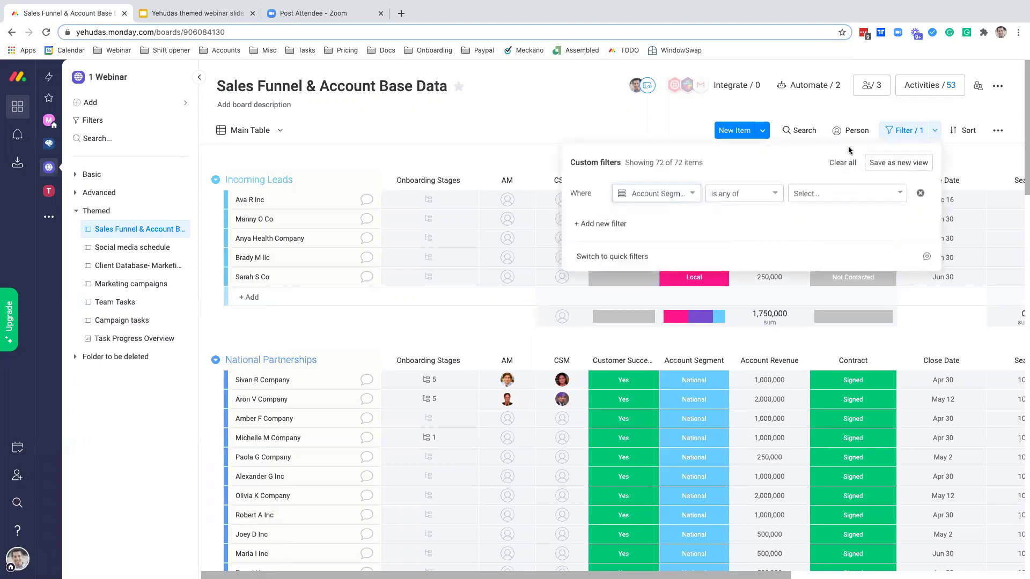
click(945, 179)
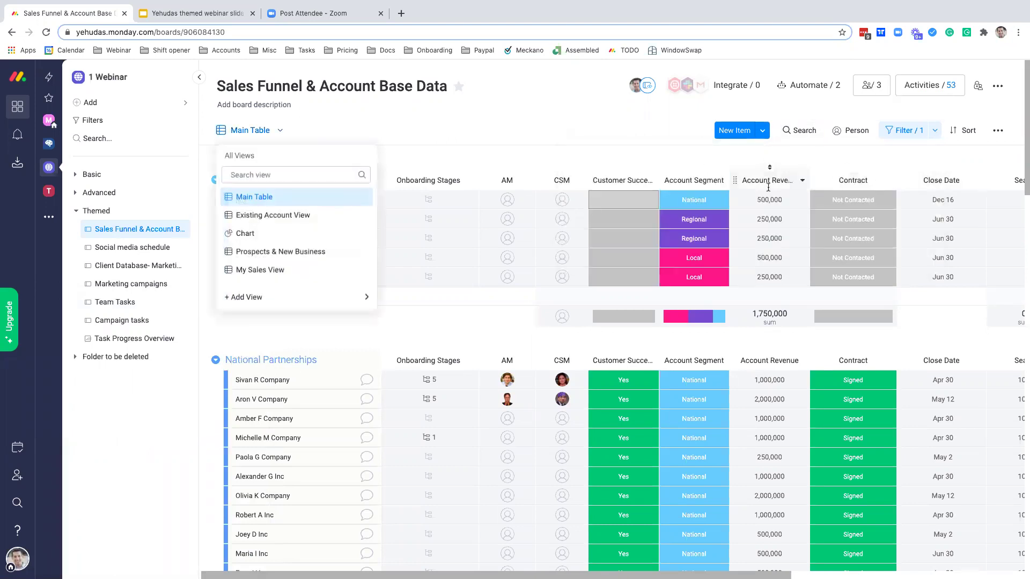
Reopen the custom filter from the Account Segment column and compare it with the board's quick filters.
click(720, 182)
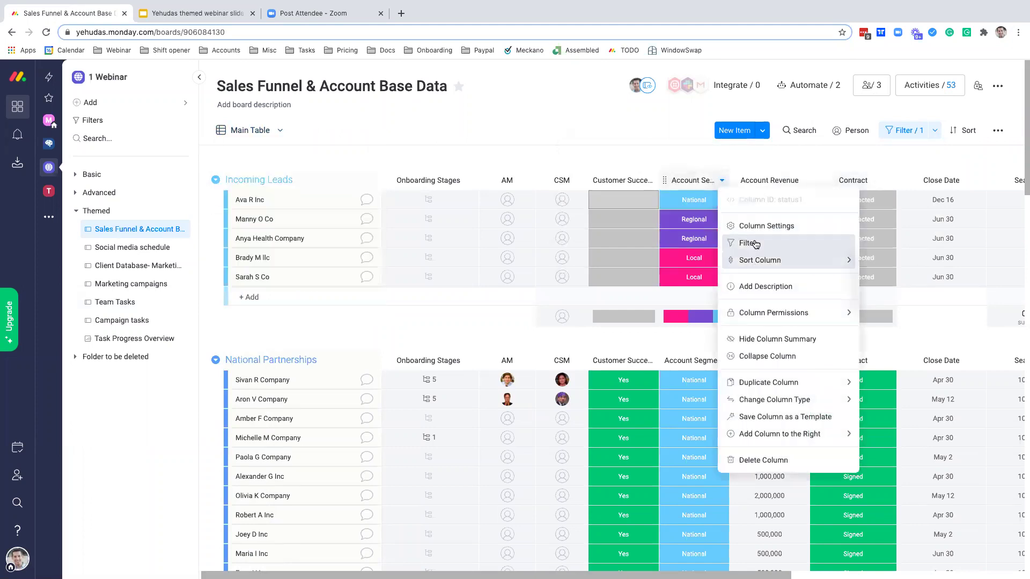
click(935, 131)
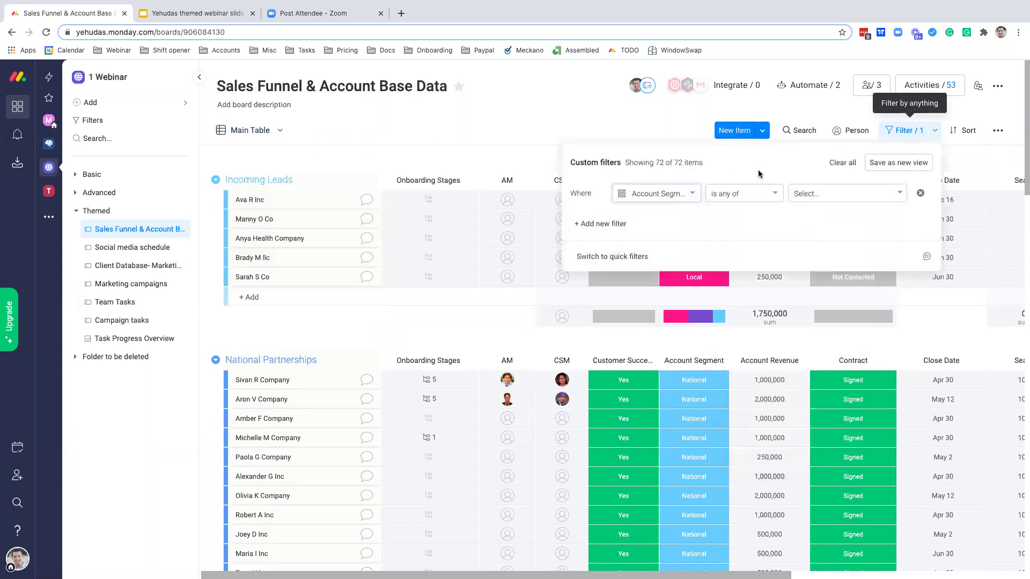
click(895, 131)
click(896, 131)
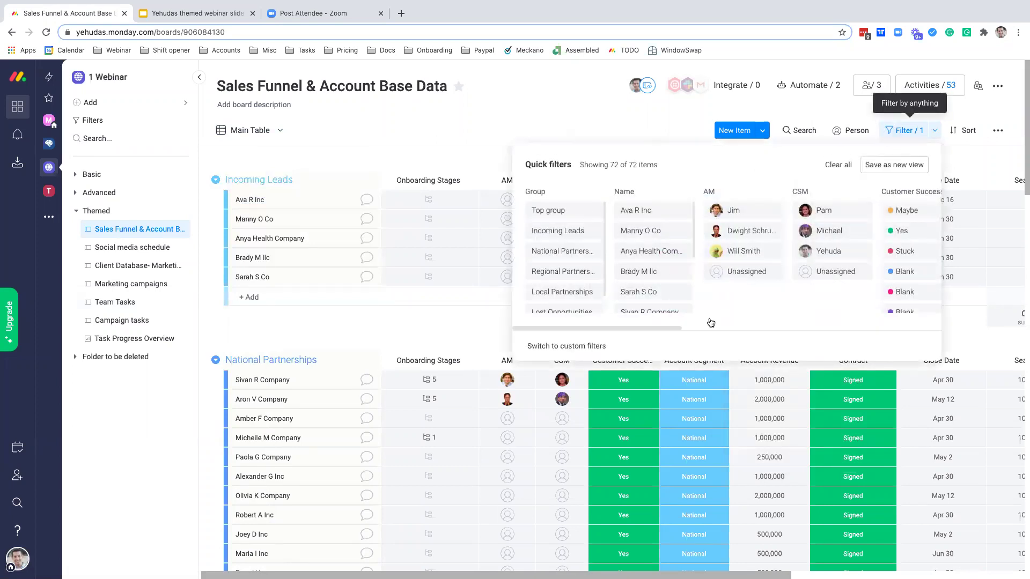
click(475, 156)
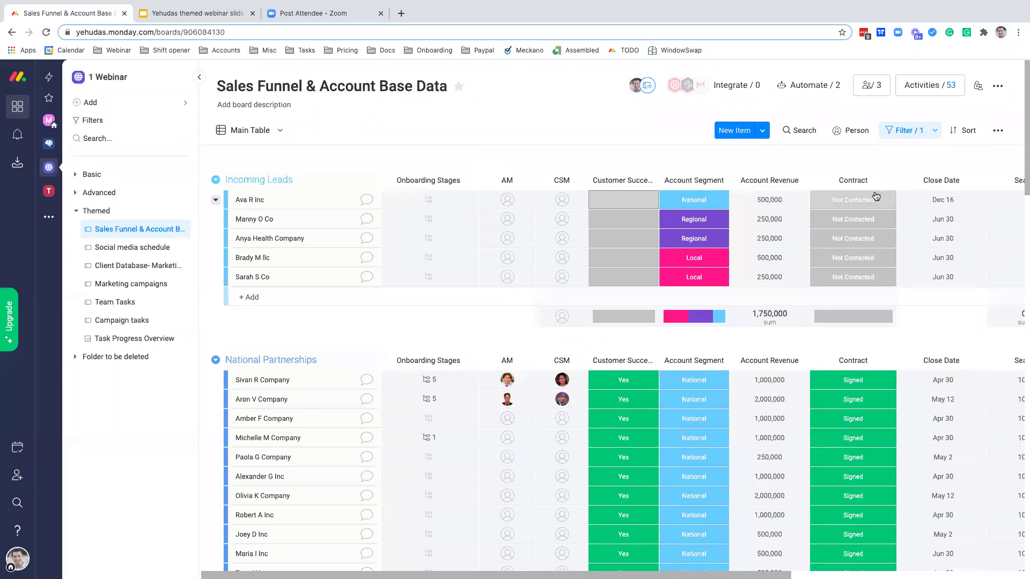
View the unit and function options of the Account Revenue summary in the Incoming Leads group.
scroll(805, 185, right, 2)
scroll(722, 186, left, 1)
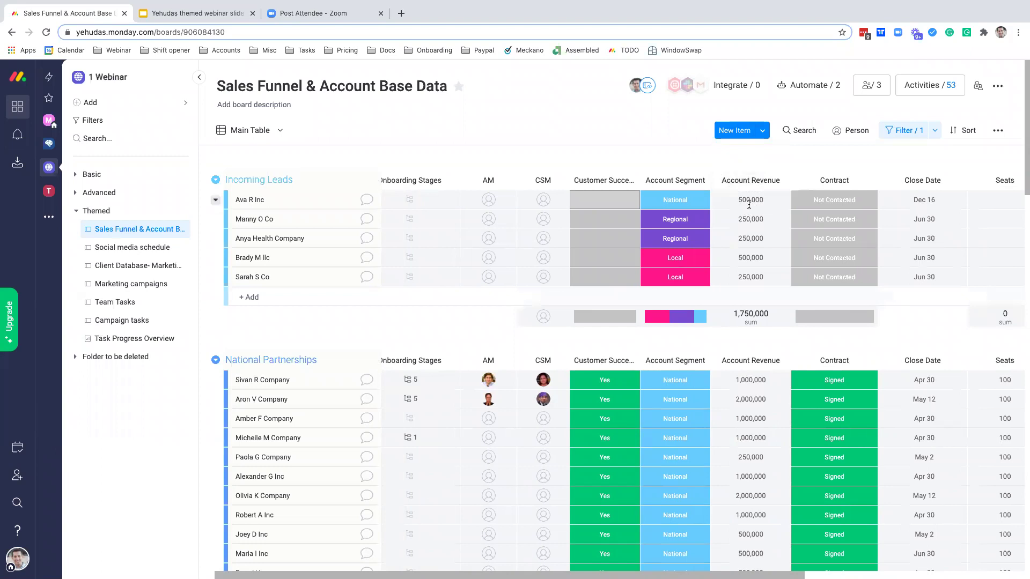
click(756, 325)
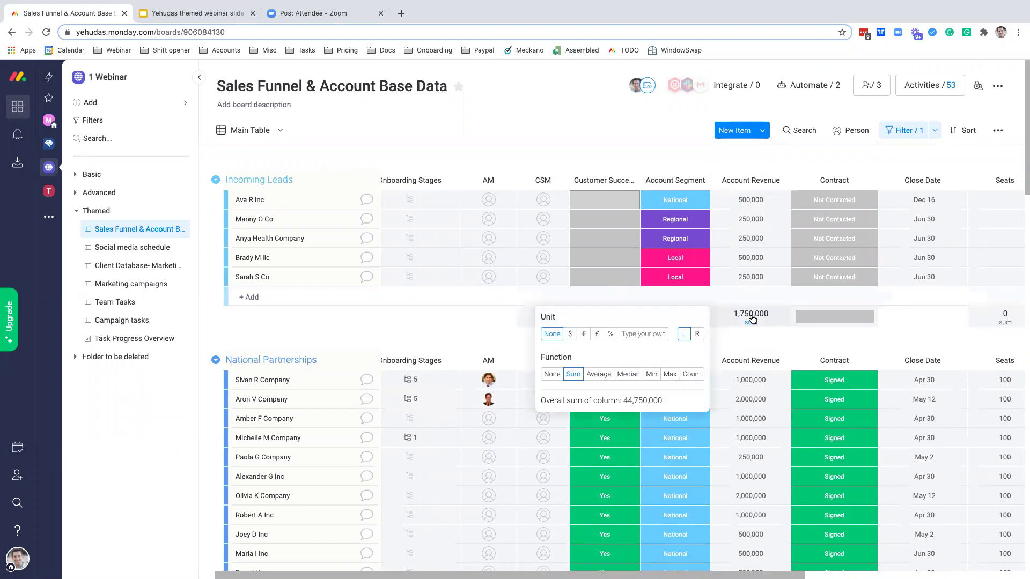
Set the Account Revenue column's unit to $ with its direction on L.
click(783, 182)
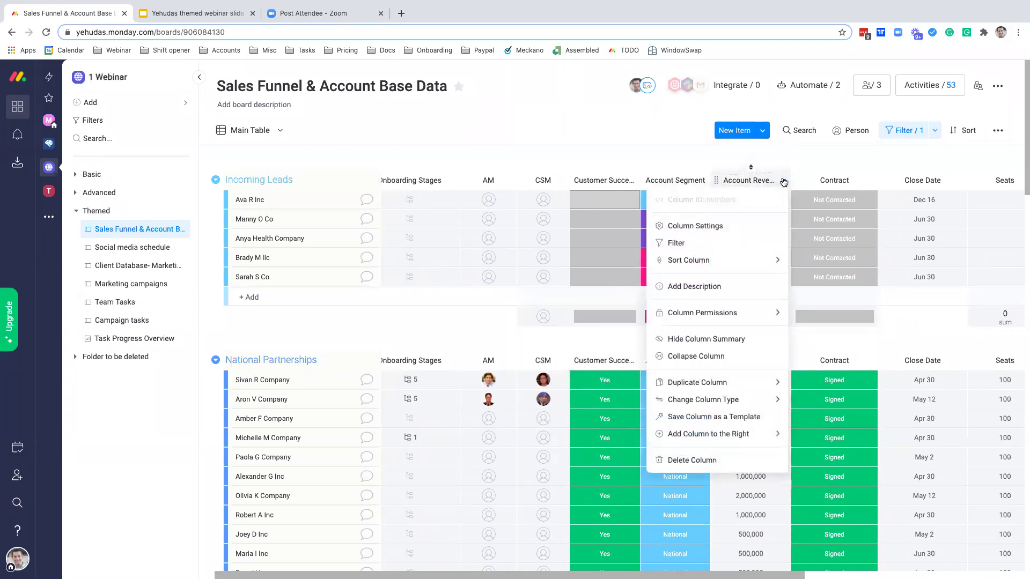
click(708, 227)
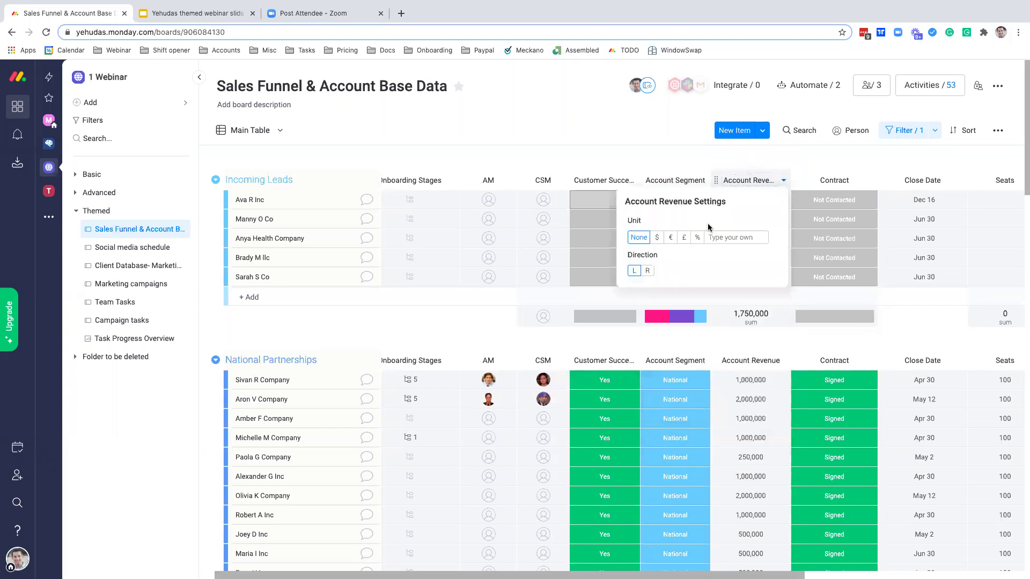
click(656, 238)
click(646, 272)
click(634, 272)
click(704, 157)
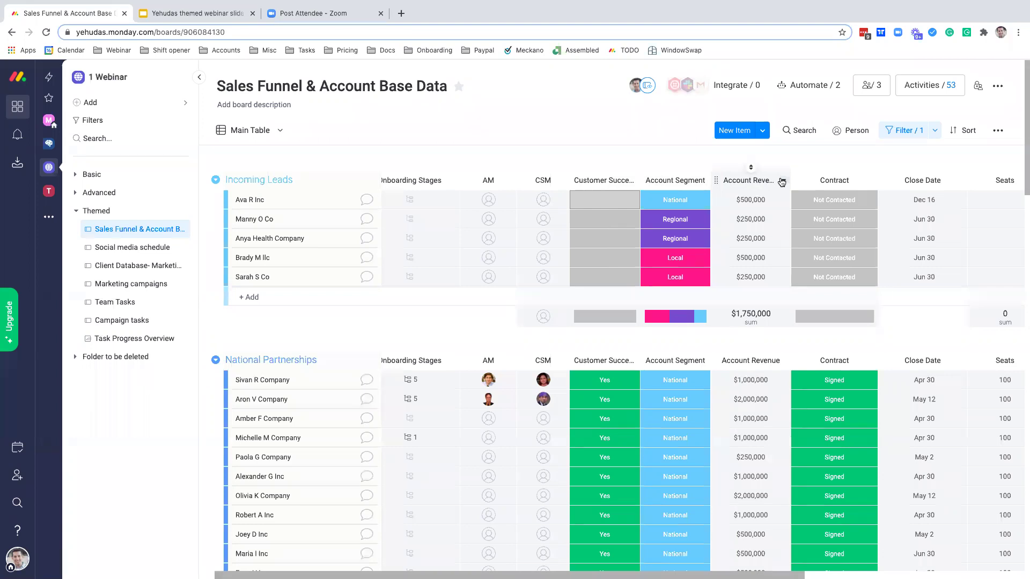
Open the Client Database- Marketing board and set its item height to Double.
click(122, 266)
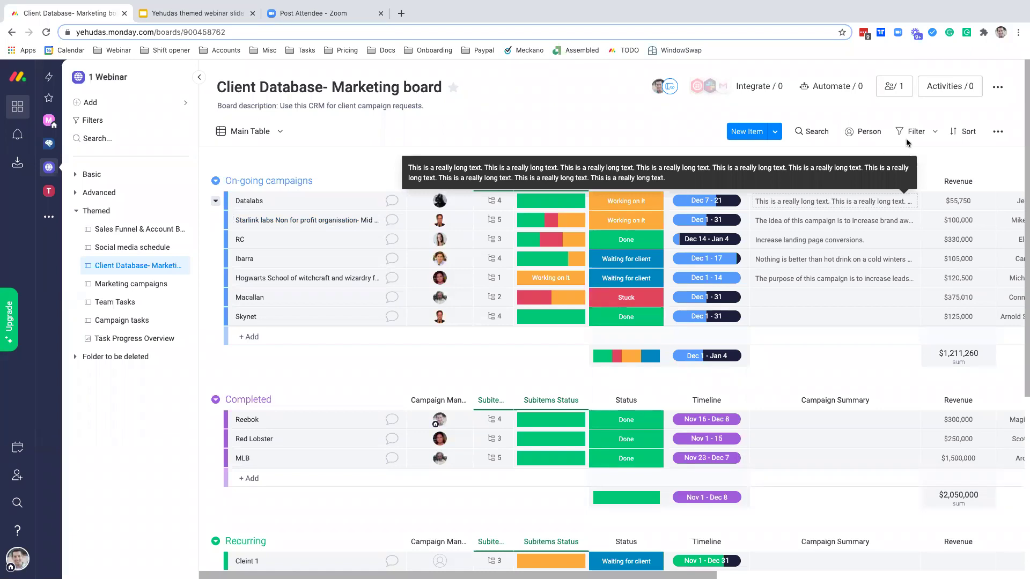
click(998, 135)
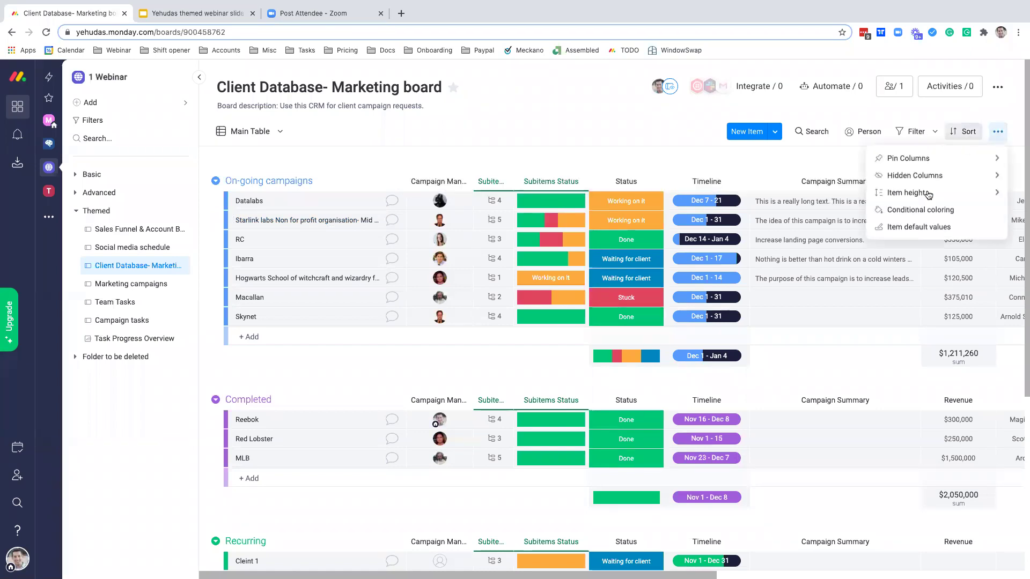
mouse_move(926, 198)
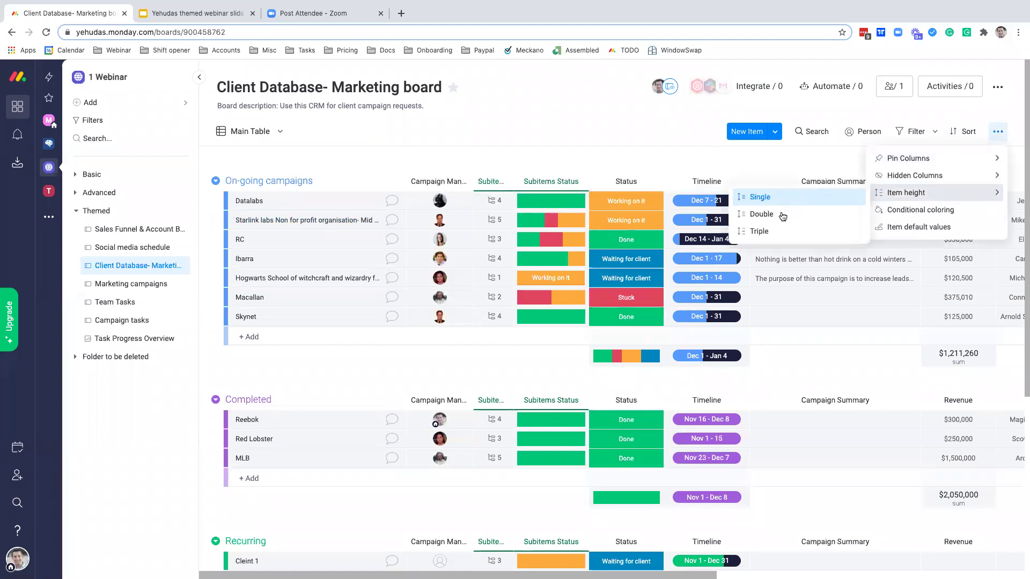
click(760, 214)
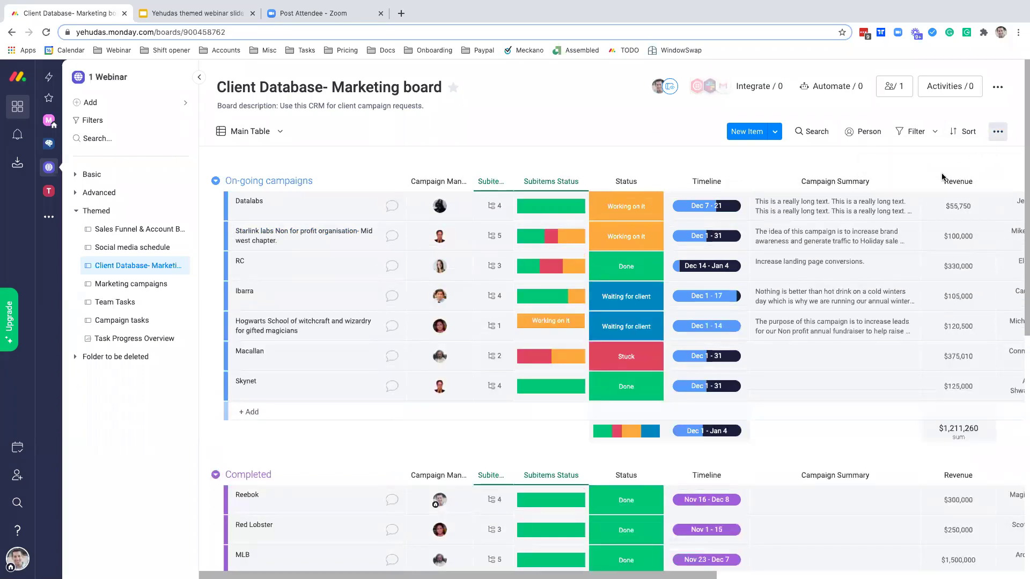
Set the board's item height to Triple.
click(996, 134)
mouse_move(906, 193)
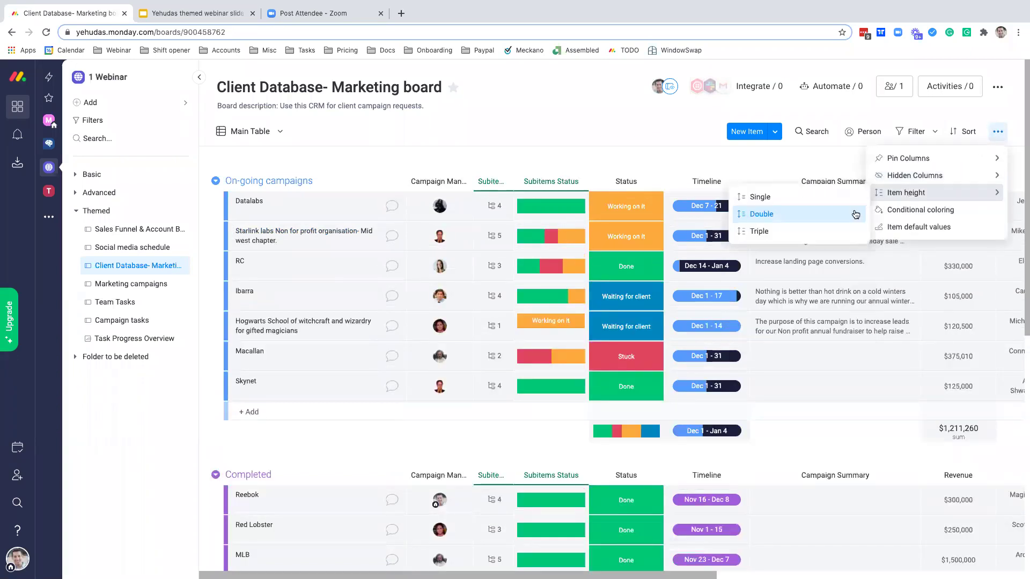
click(799, 235)
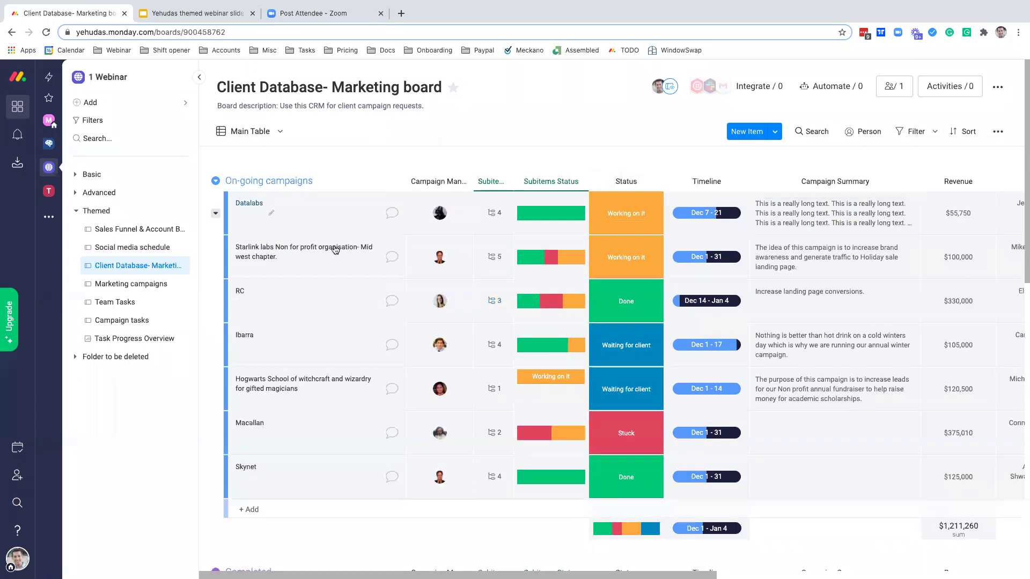
Set the board's item height to Single.
click(1000, 133)
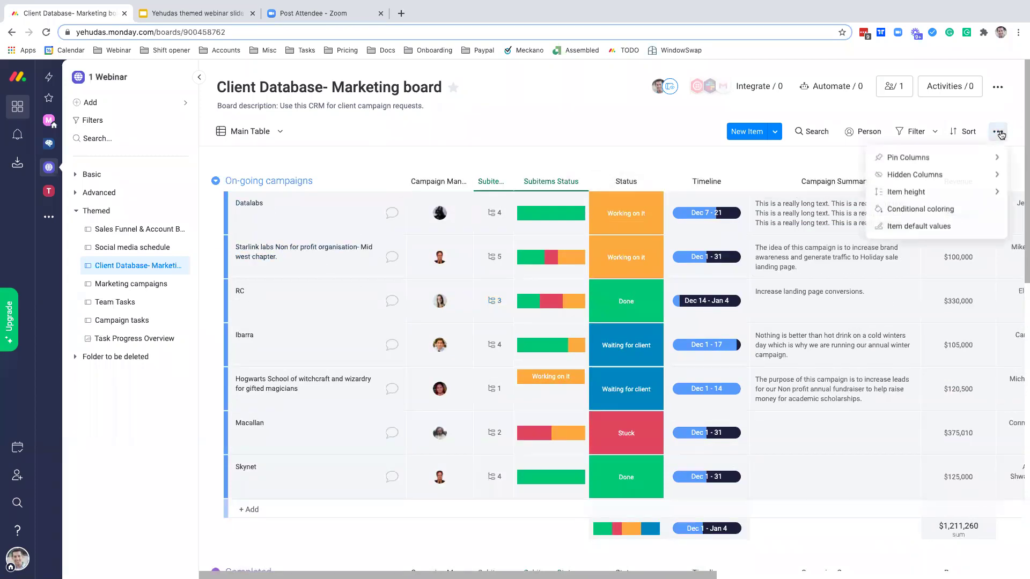
mouse_move(932, 188)
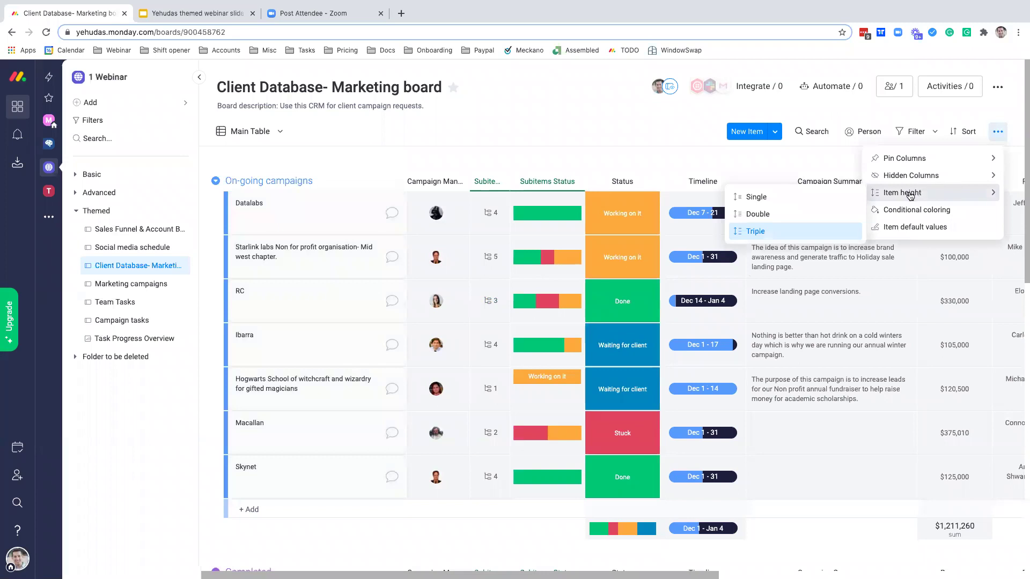
click(824, 197)
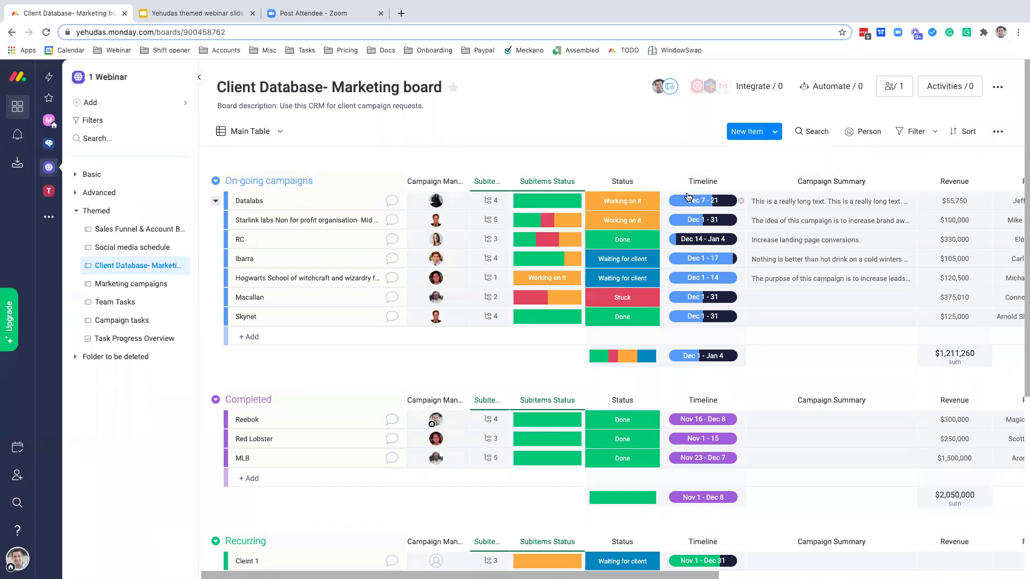
Set the Status of the Datalabs and Starlink labs items in the On-going campaigns group to Done.
click(612, 202)
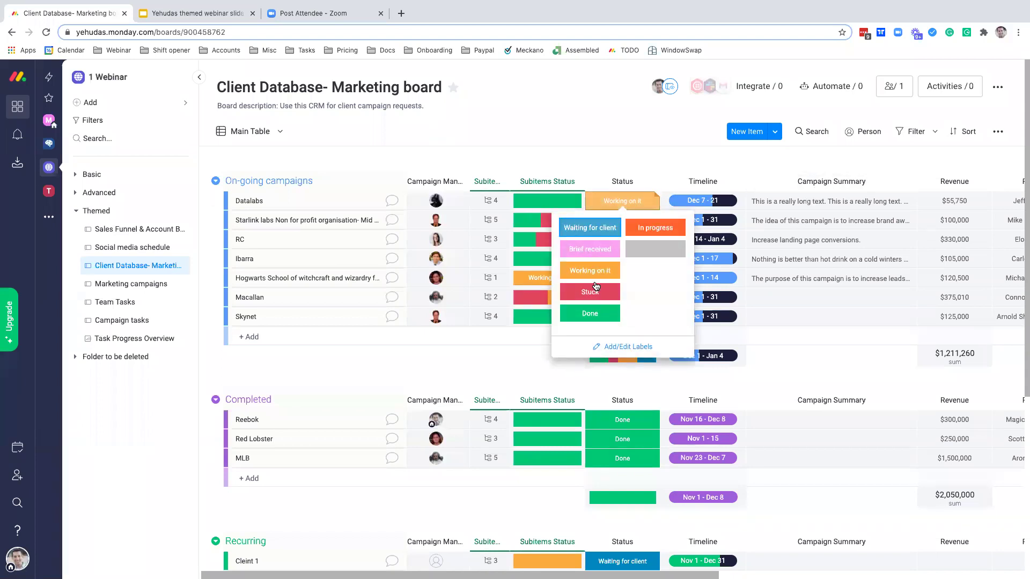
click(602, 314)
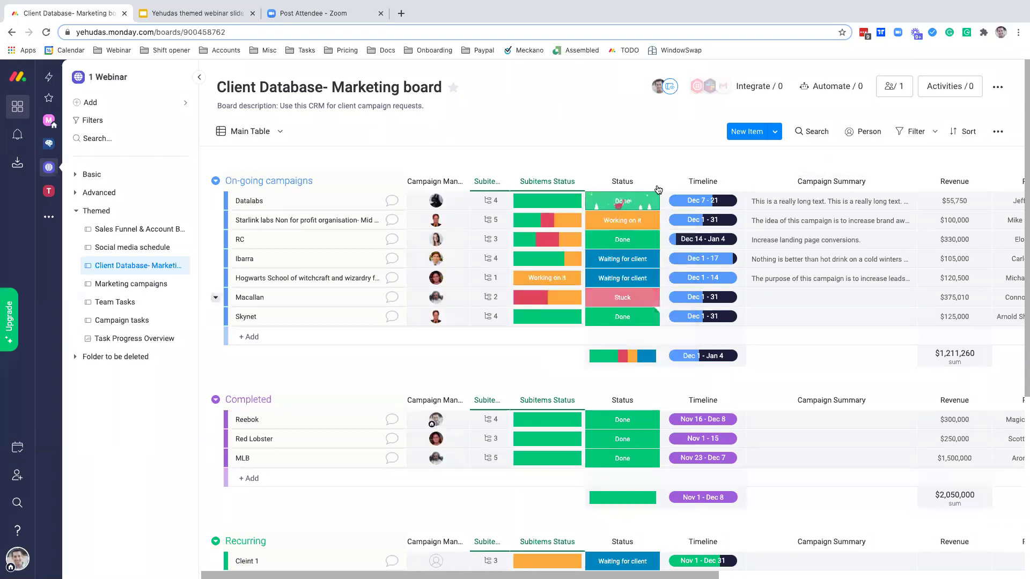
click(622, 219)
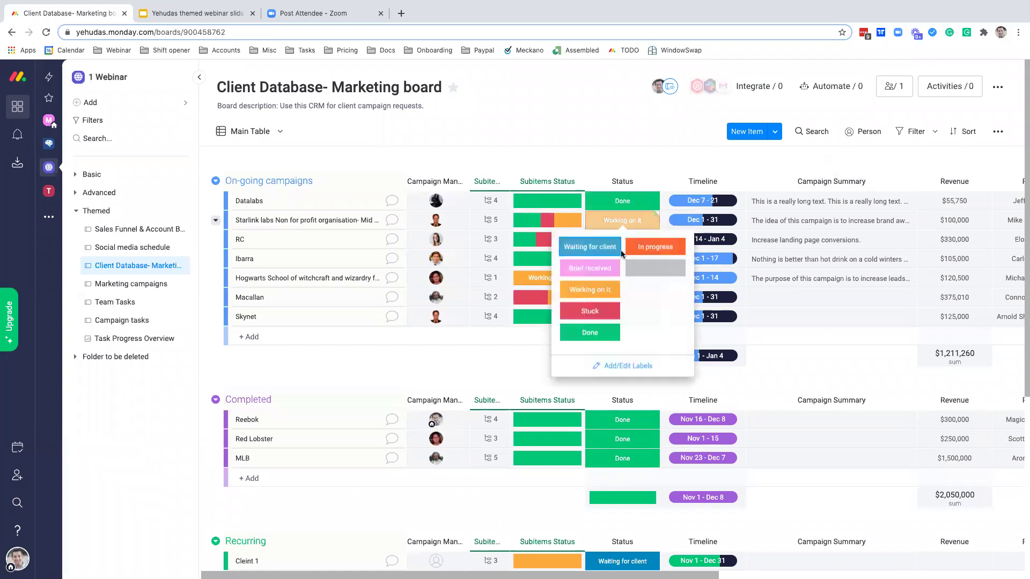
click(605, 293)
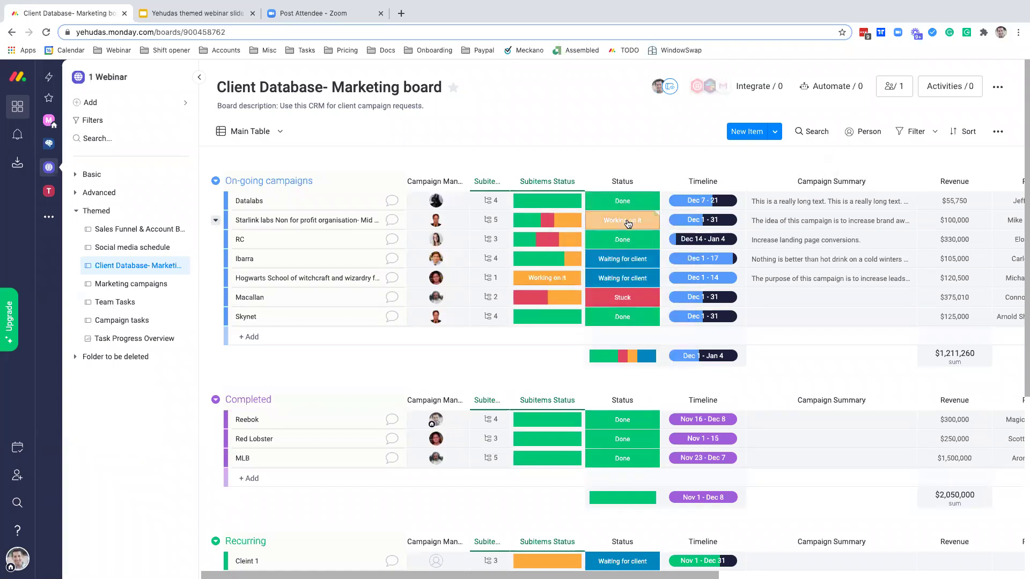
click(628, 223)
click(605, 331)
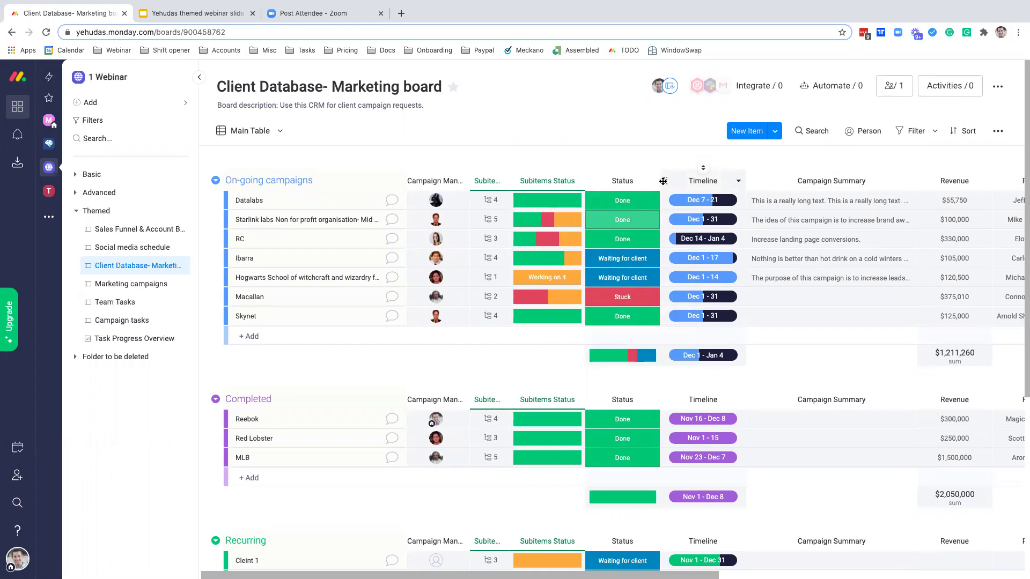
Open the monday.labs feature list and find the Hide Holiday Done option.
click(25, 558)
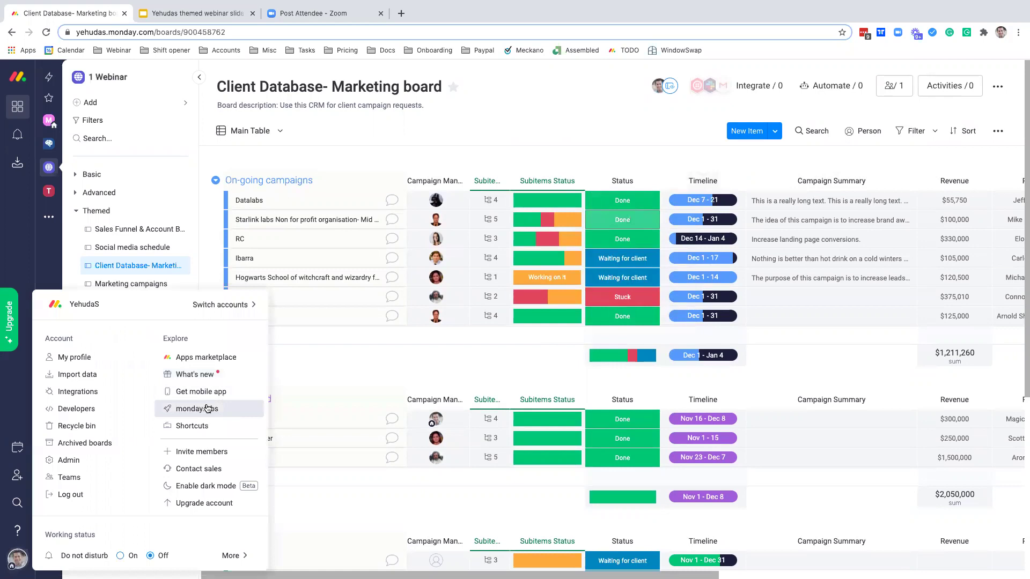
click(207, 409)
scroll(389, 356, down, 4)
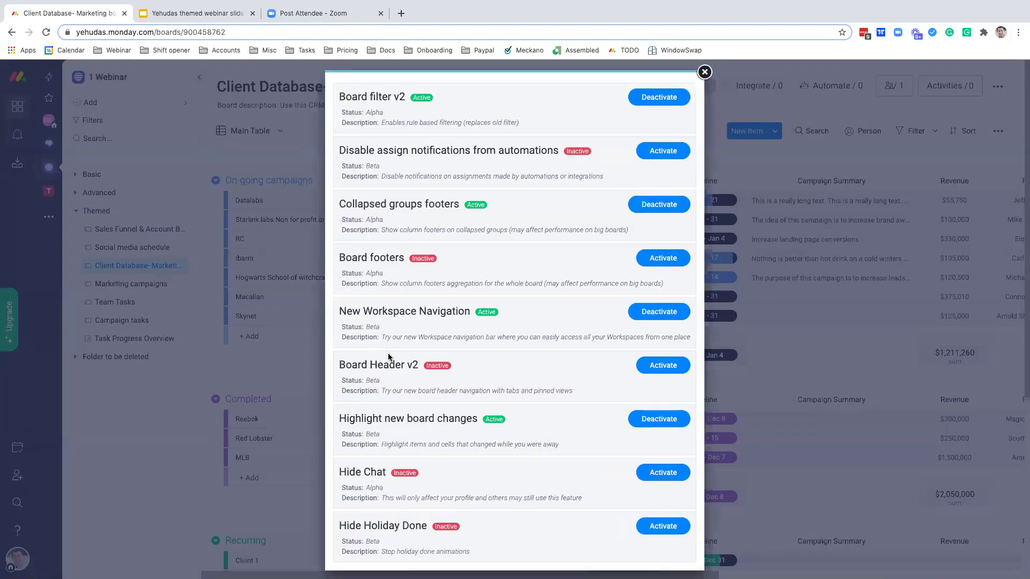
Close the monday.labs feature list and open the Marketing campaigns board in its Timeline view.
click(663, 526)
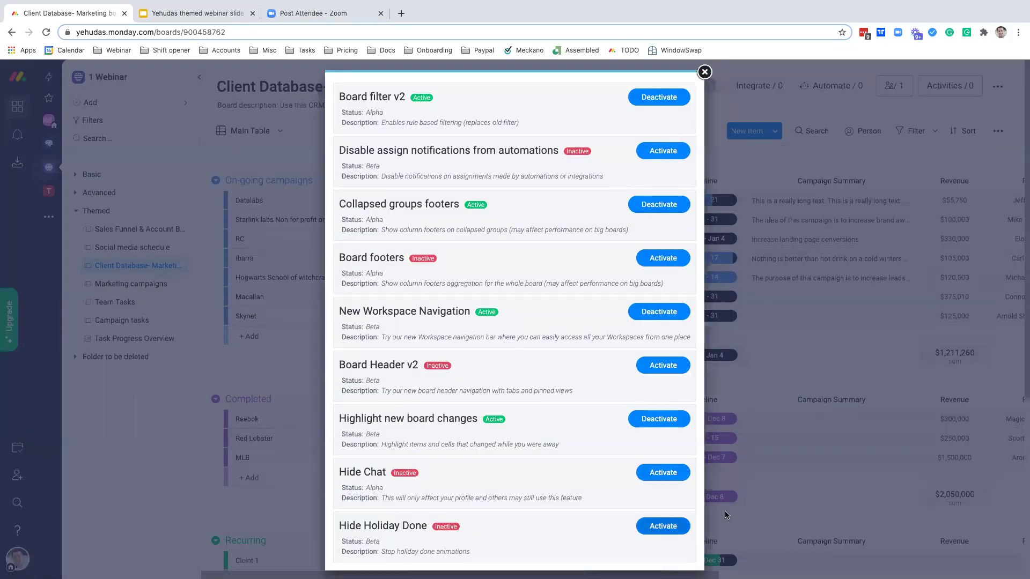
click(726, 516)
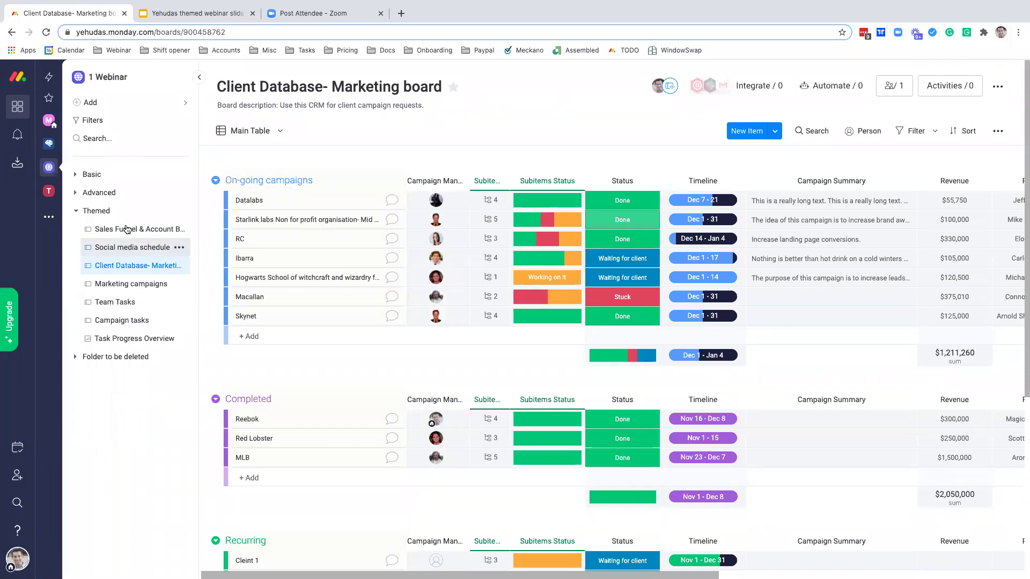
click(132, 285)
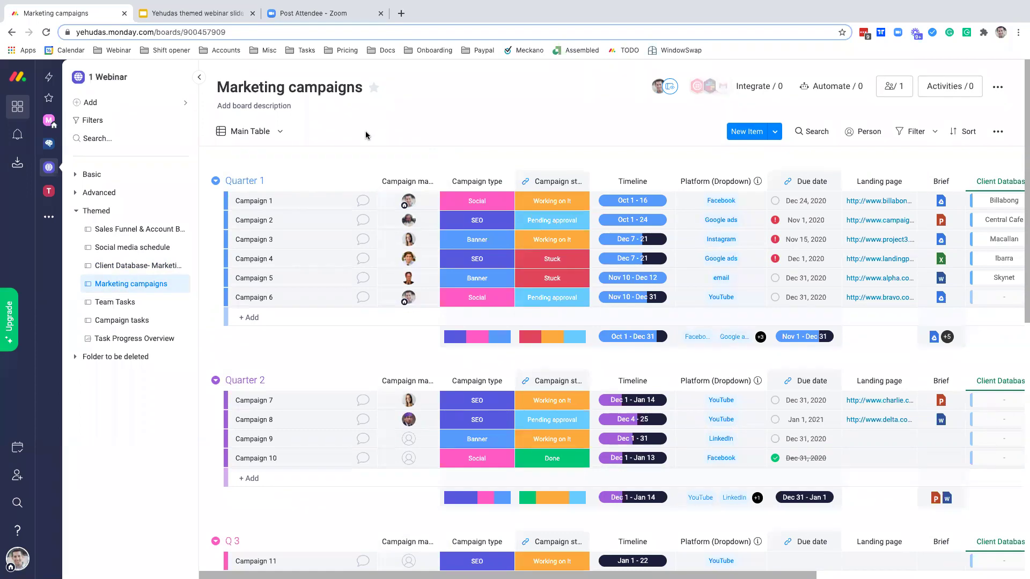
click(250, 131)
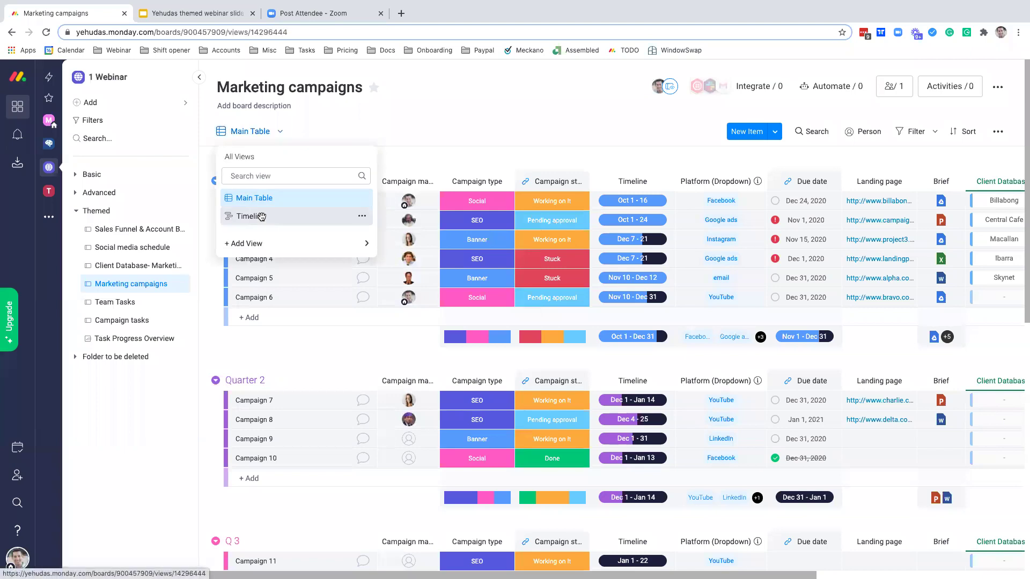
click(261, 217)
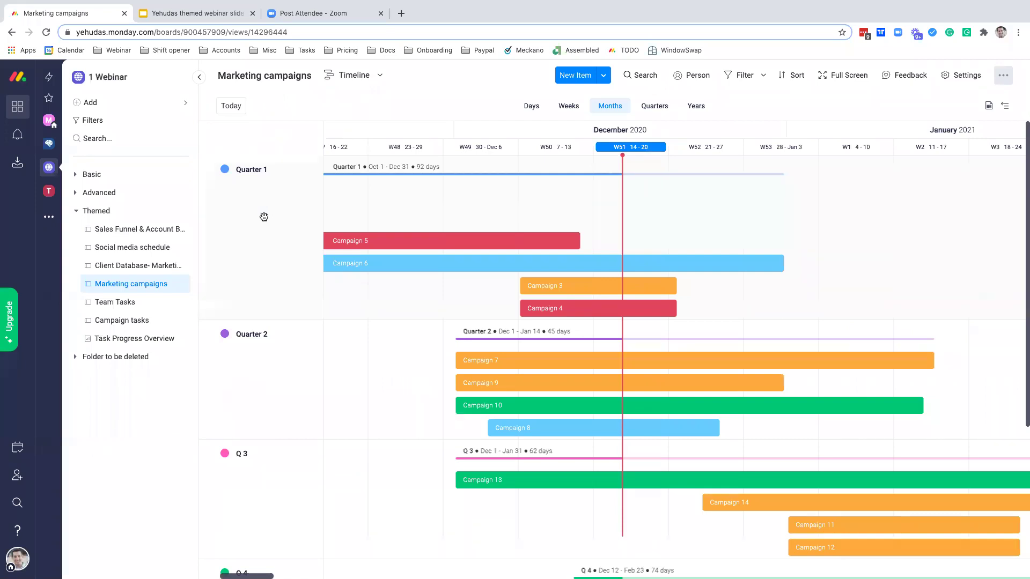
Open the Timeline view's settings and set the time scale to Quarters.
click(961, 77)
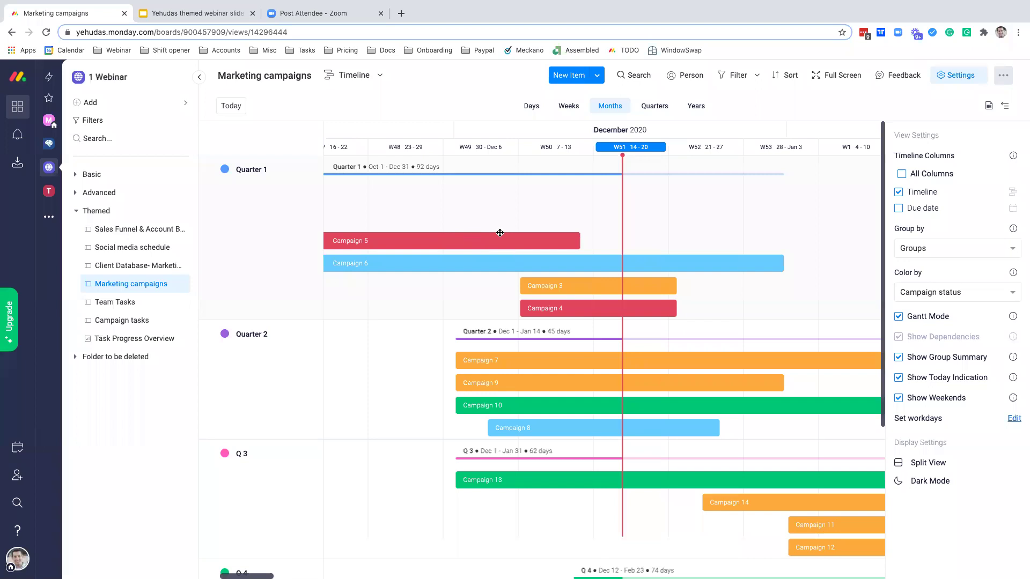
click(983, 291)
click(981, 289)
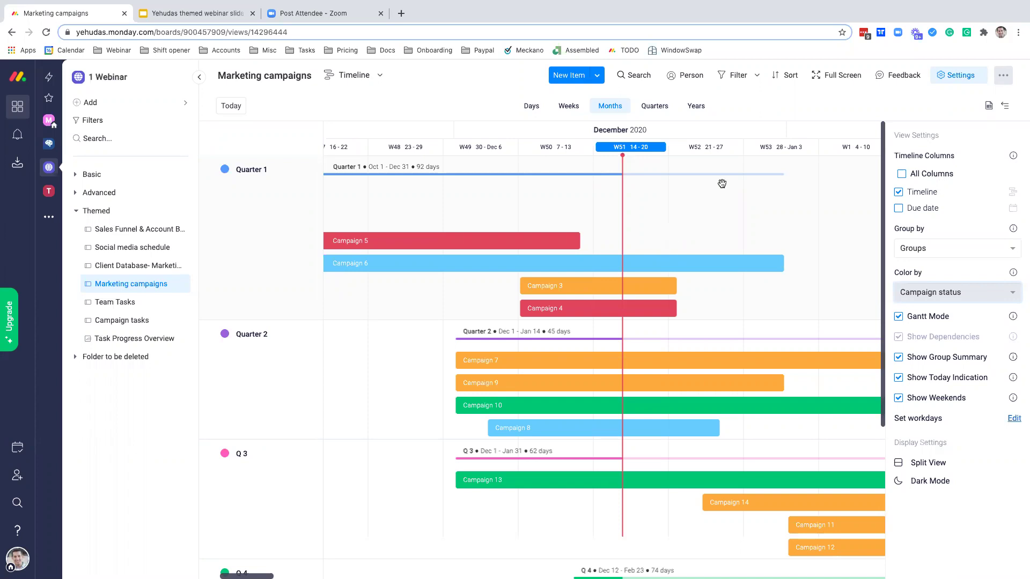
click(650, 111)
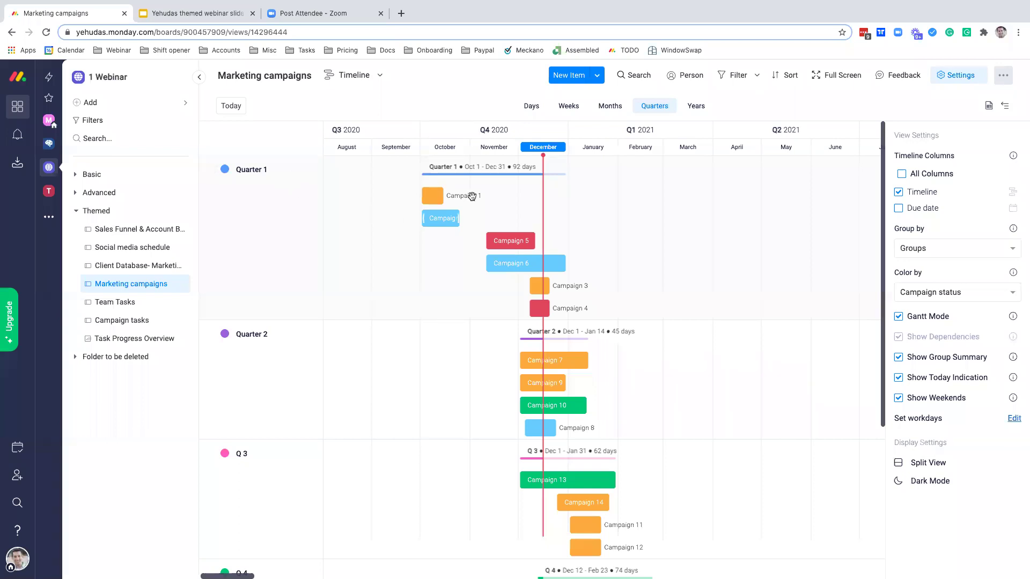
Collapse the Quarter 1, Quarter 2, Q 3, Q 4 and Completed Campaigns groups in the timeline.
click(251, 169)
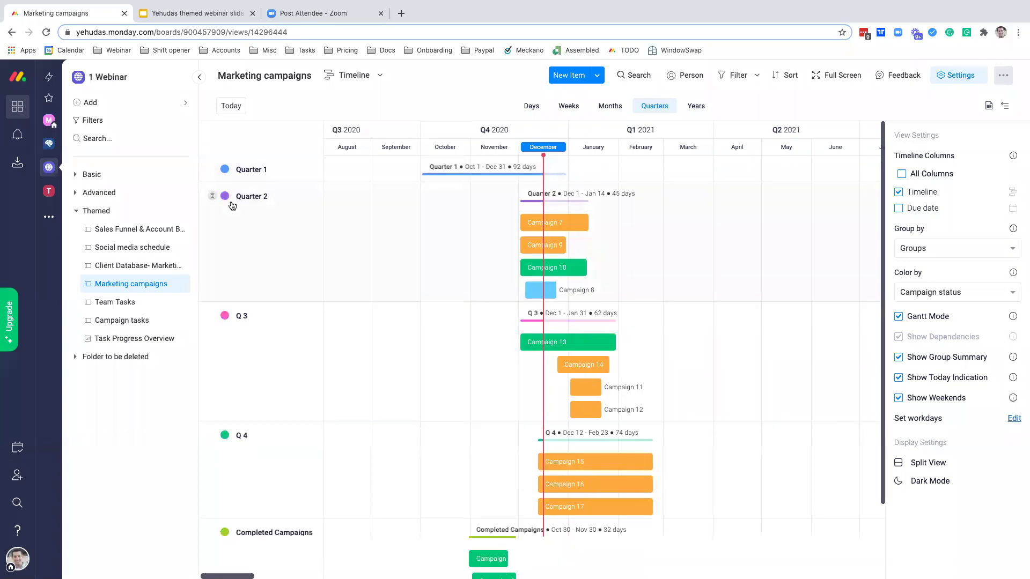
click(239, 197)
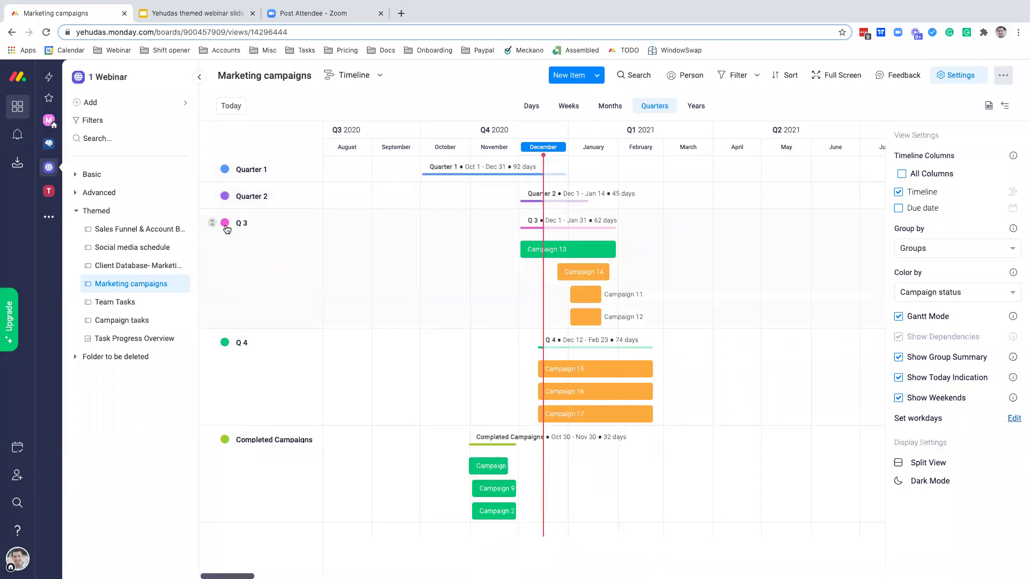
click(226, 226)
click(226, 255)
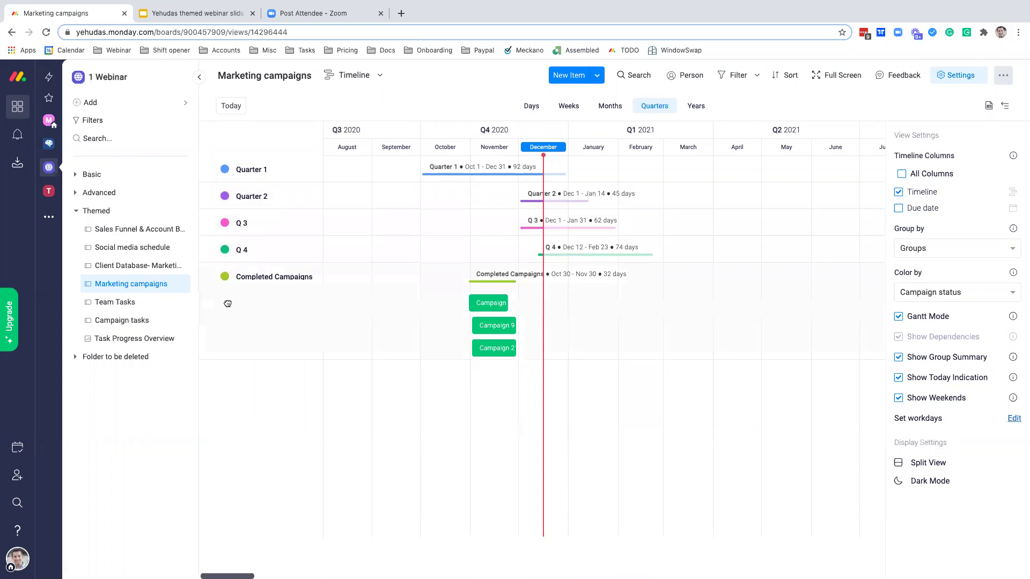
click(238, 278)
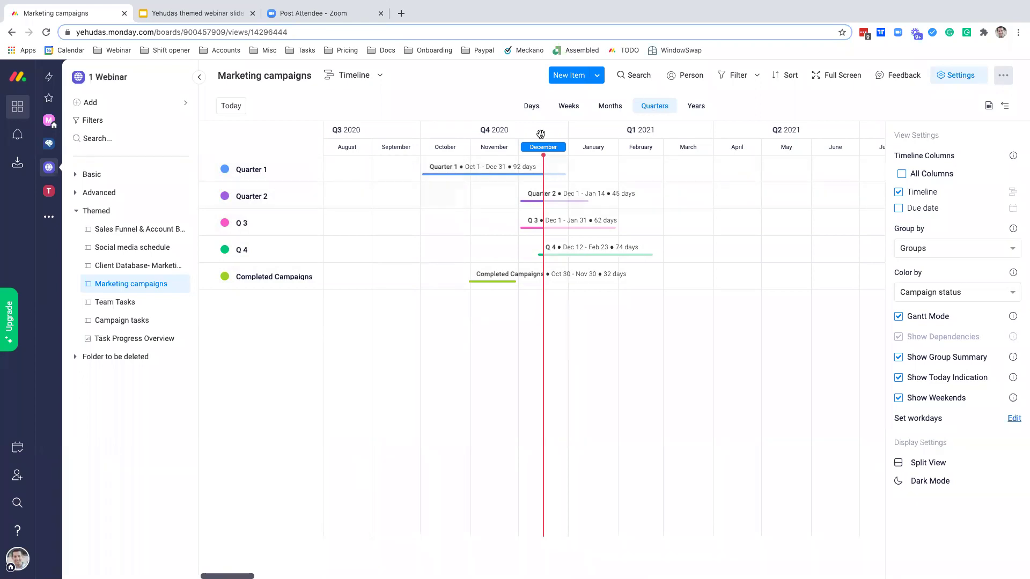
Expand the Quarter 1, Quarter 2 and Q 3 groups in the timeline.
click(281, 172)
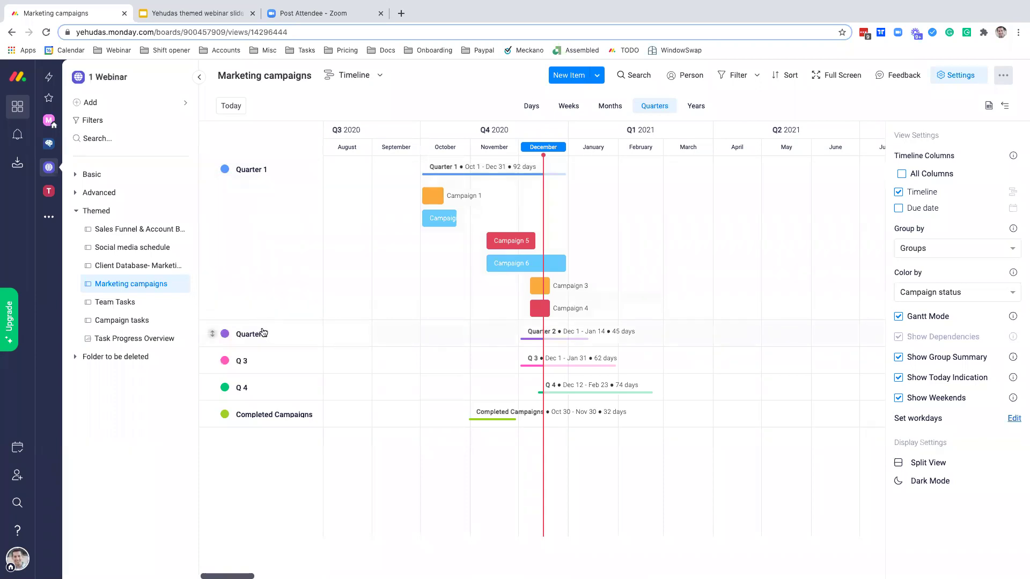
click(262, 334)
click(267, 459)
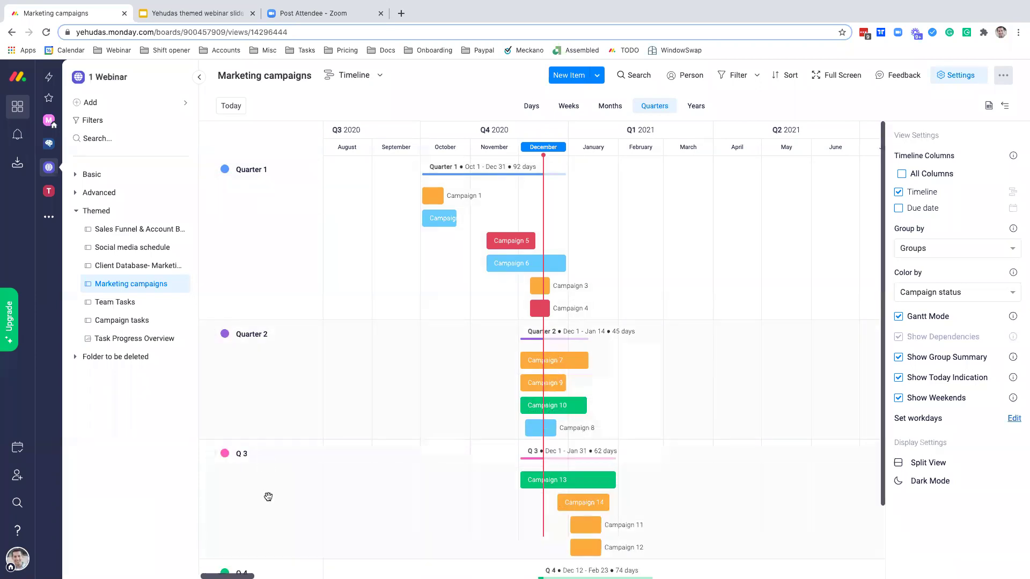
scroll(278, 450, down, 2)
scroll(275, 448, down, 1)
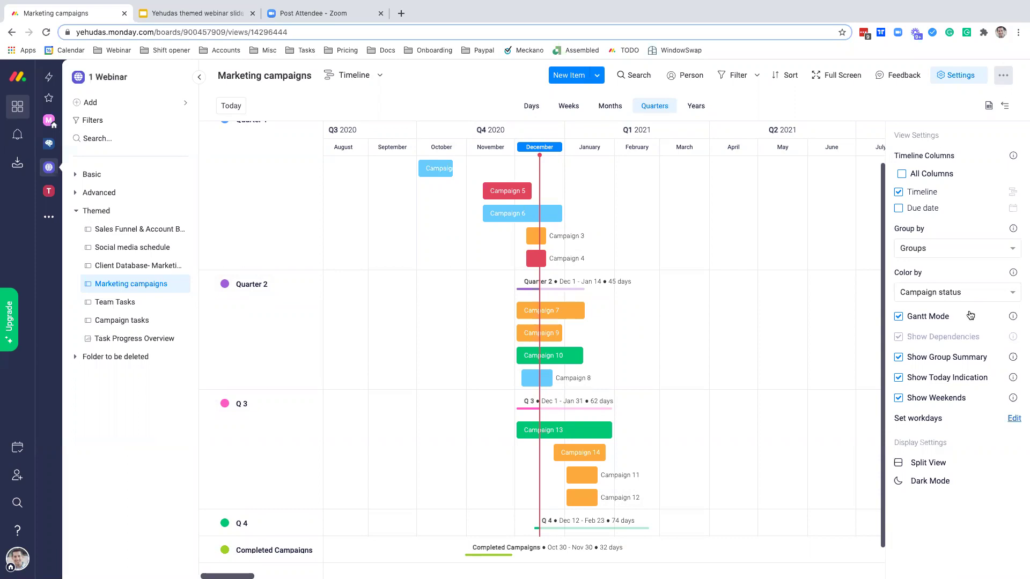
Color the timeline's campaign bars by Platform (Dropdown).
click(963, 295)
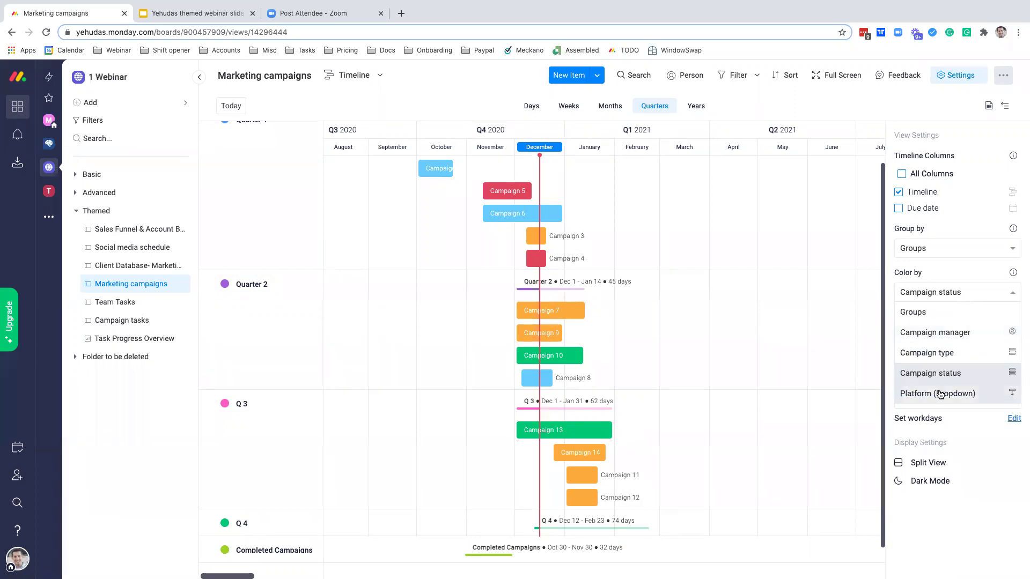
click(941, 393)
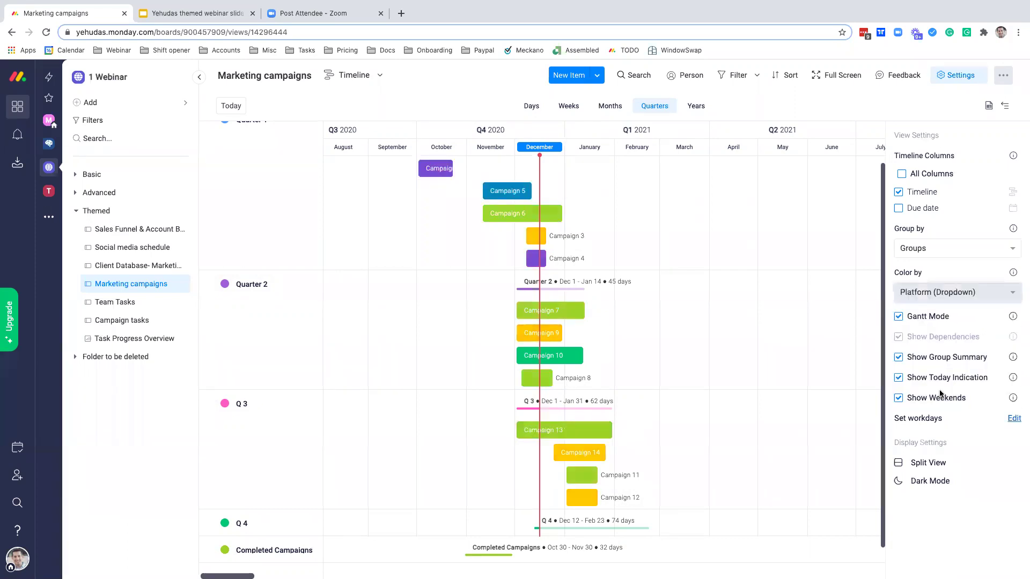
Show the timeline together with the board table in Split View, and return it to Fullscreen View.
click(924, 465)
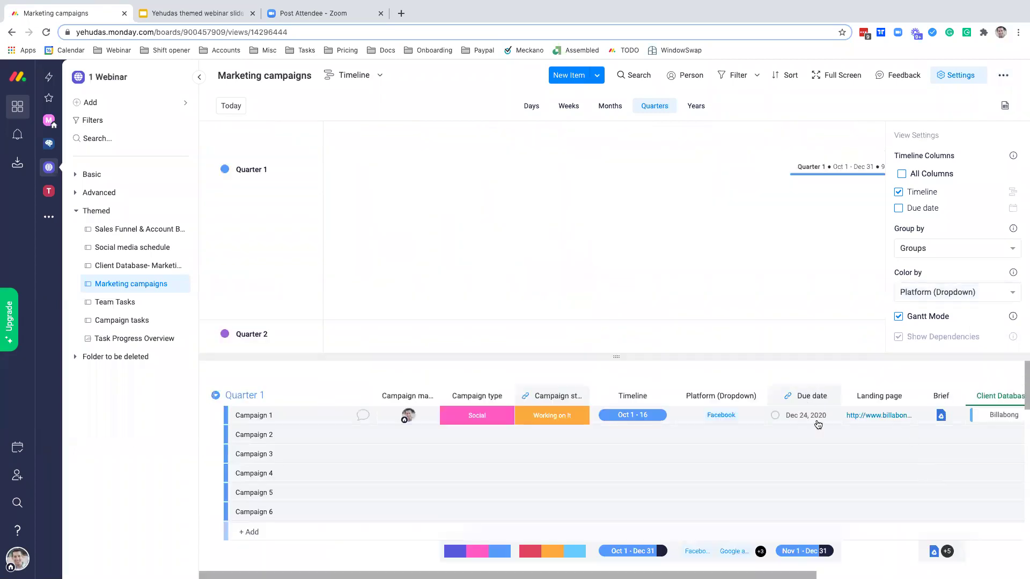
scroll(831, 431, up, 2)
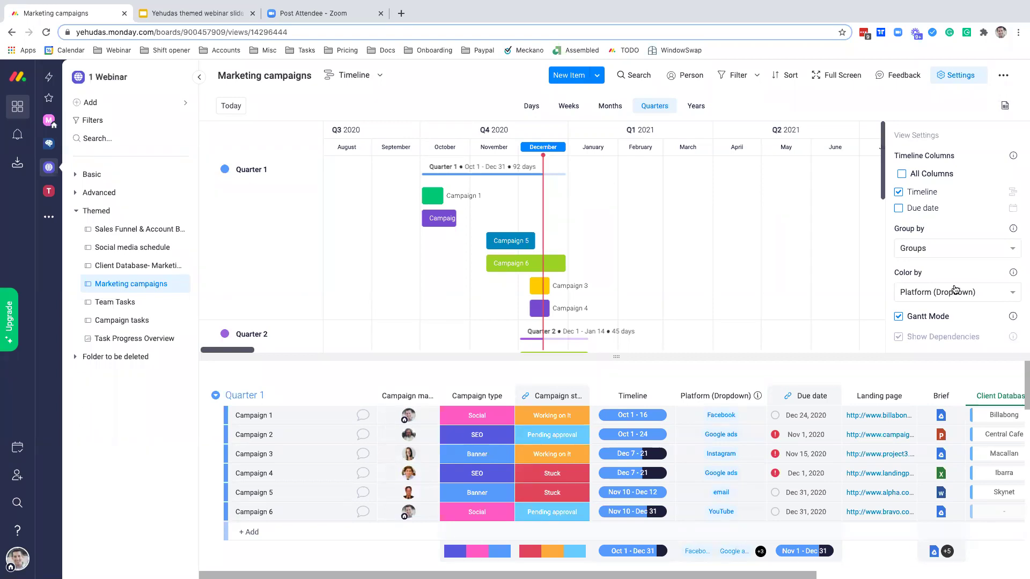
scroll(955, 292, down, 3)
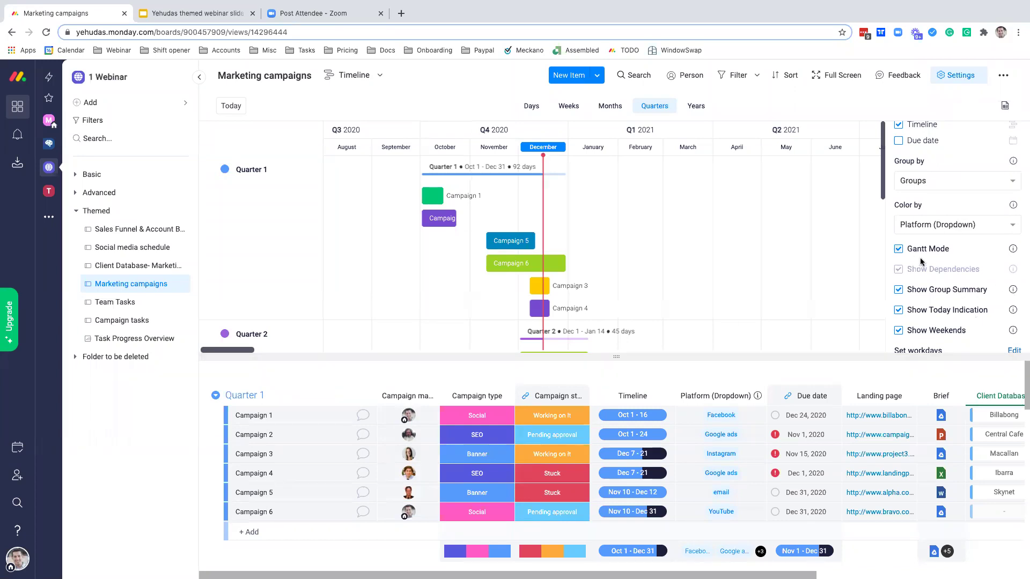
scroll(920, 263, down, 3)
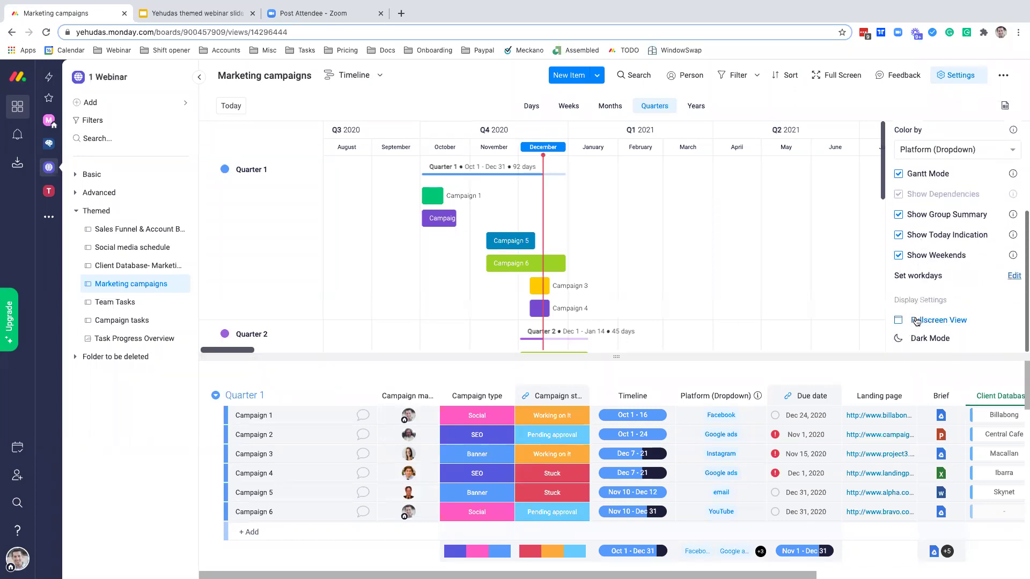
click(916, 321)
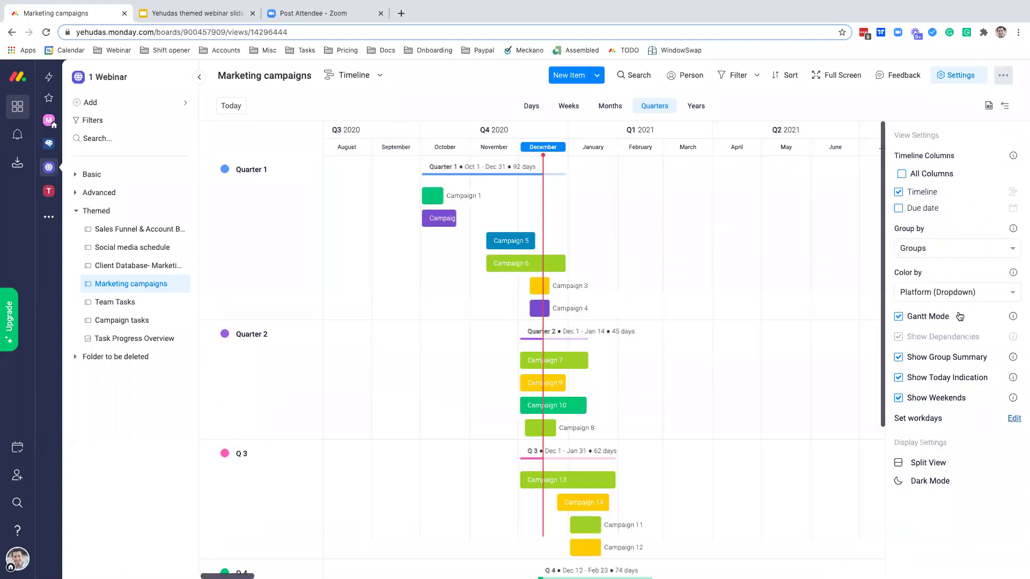
Hide weekends on the timeline and open the account's workday settings for editing.
click(898, 399)
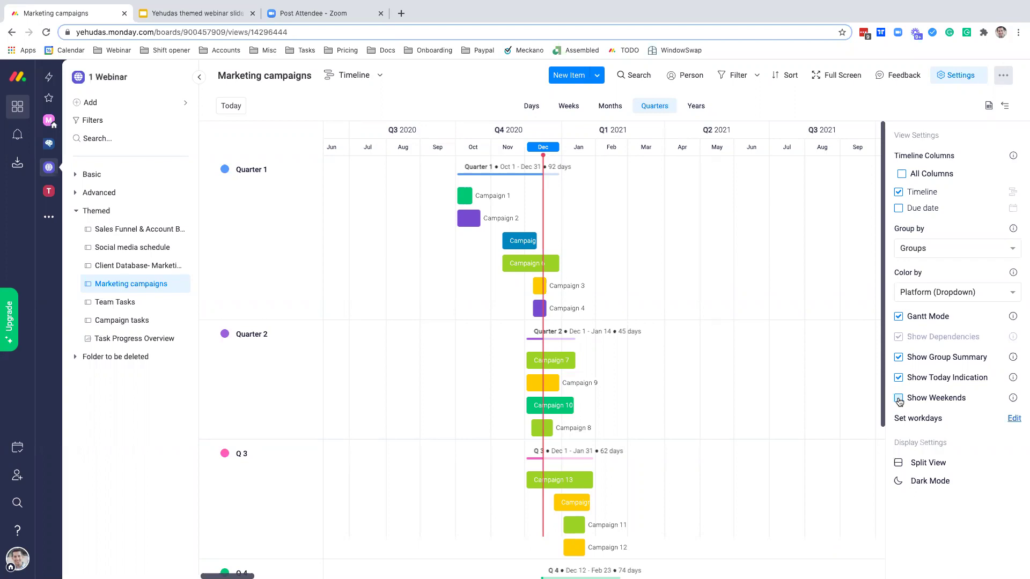
click(1014, 420)
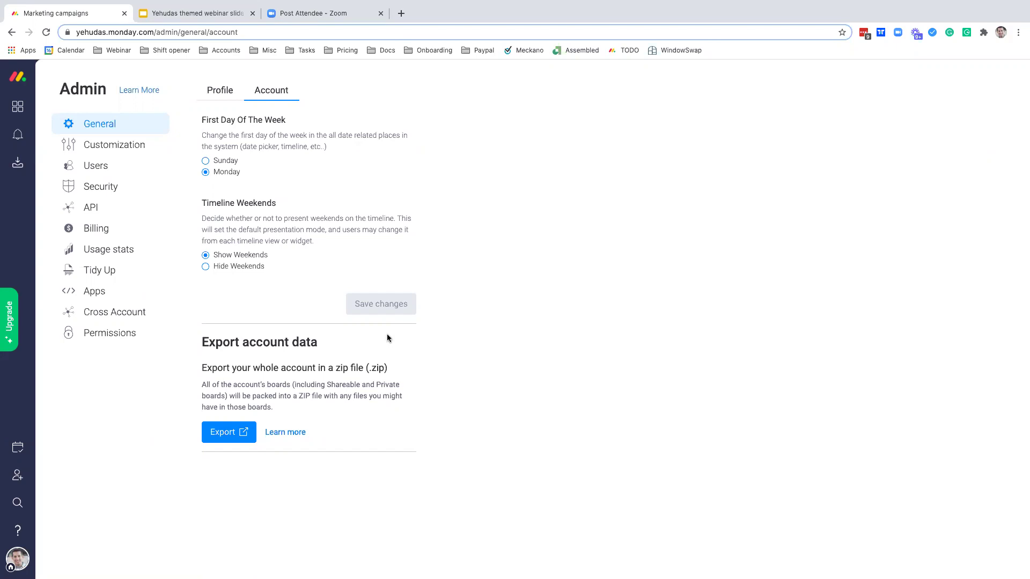
Return to the Marketing campaigns board through Bolt switch and show it as the Main Table.
key(super+b)
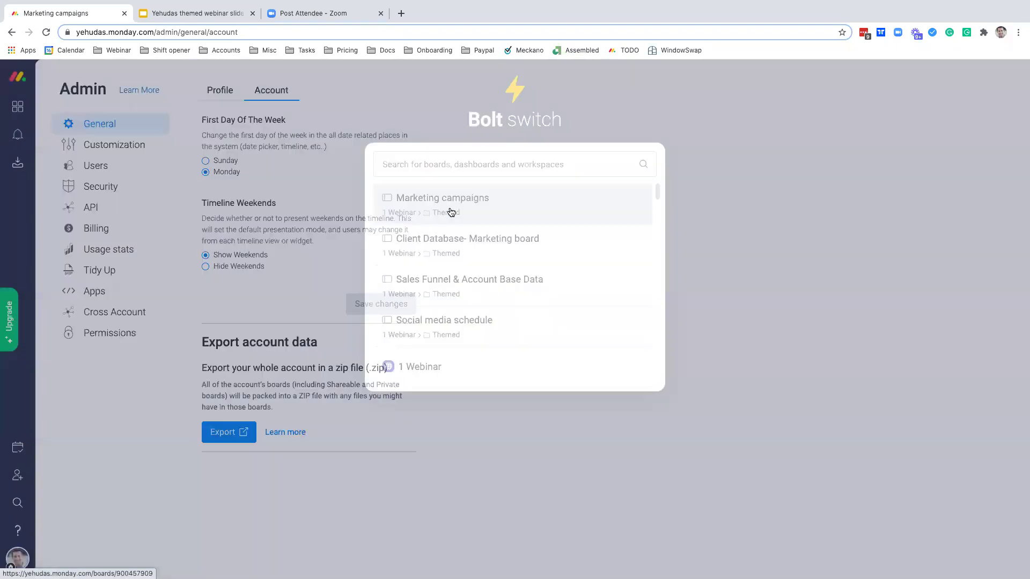
click(450, 212)
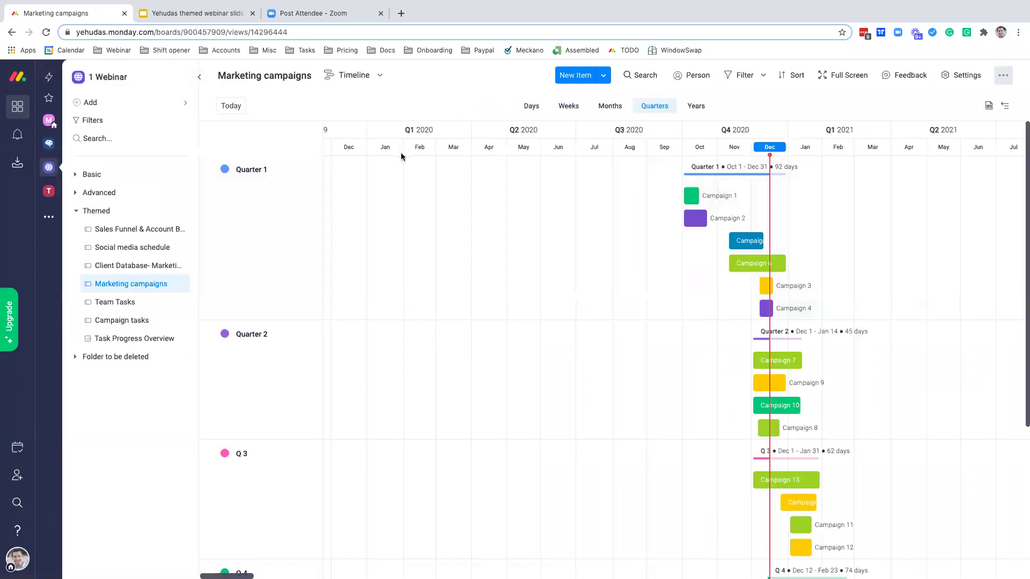
click(358, 78)
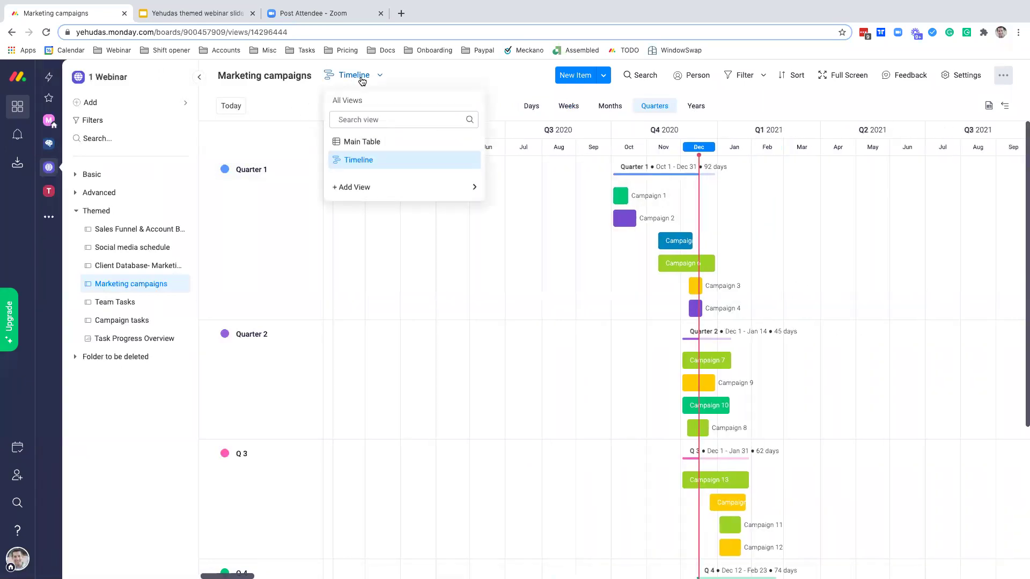
click(379, 144)
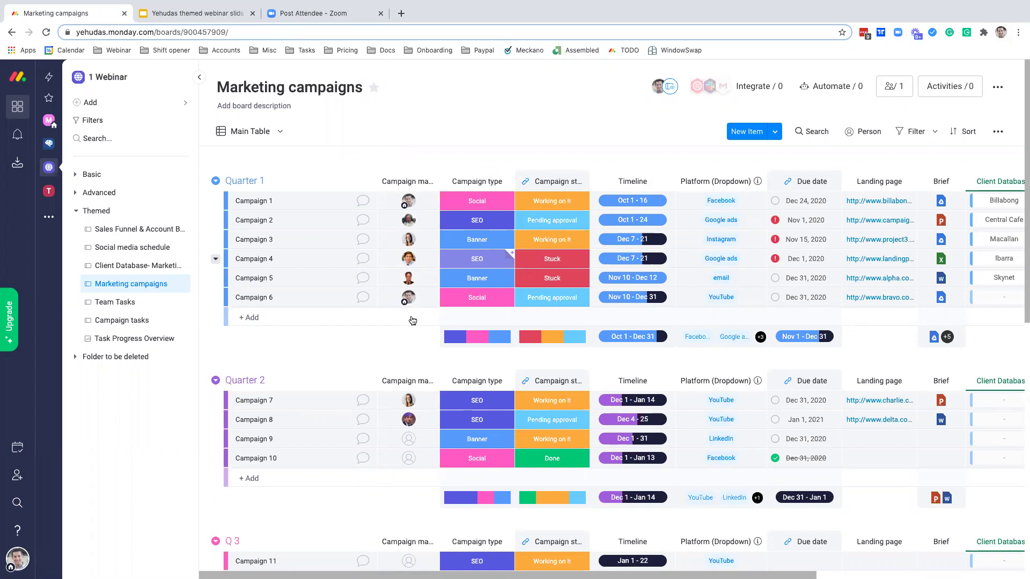
Open the Team Tasks board and expand the subitems of Task 1, Task 2 and Task 3.
click(115, 302)
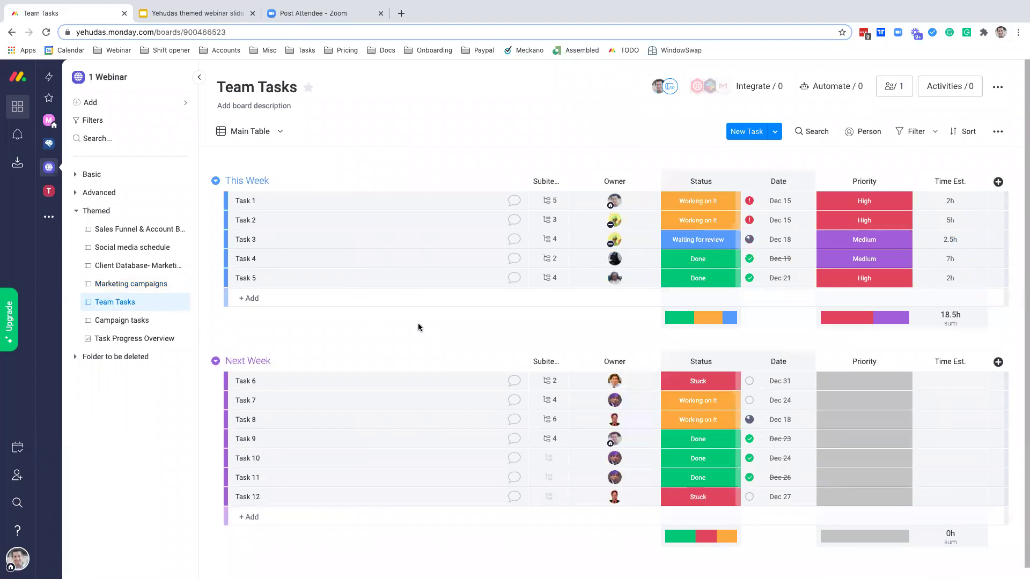
click(563, 206)
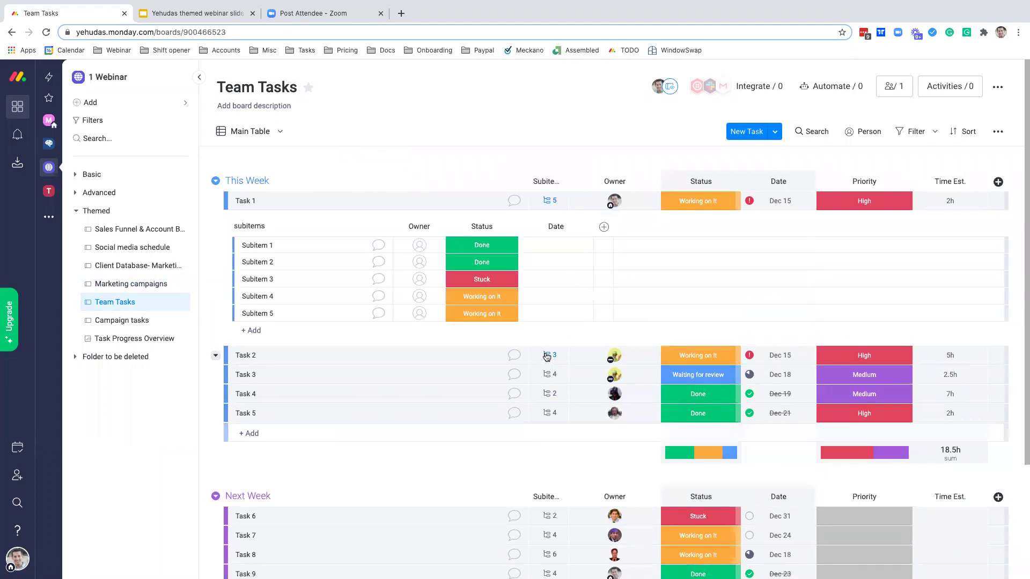
click(549, 355)
click(551, 477)
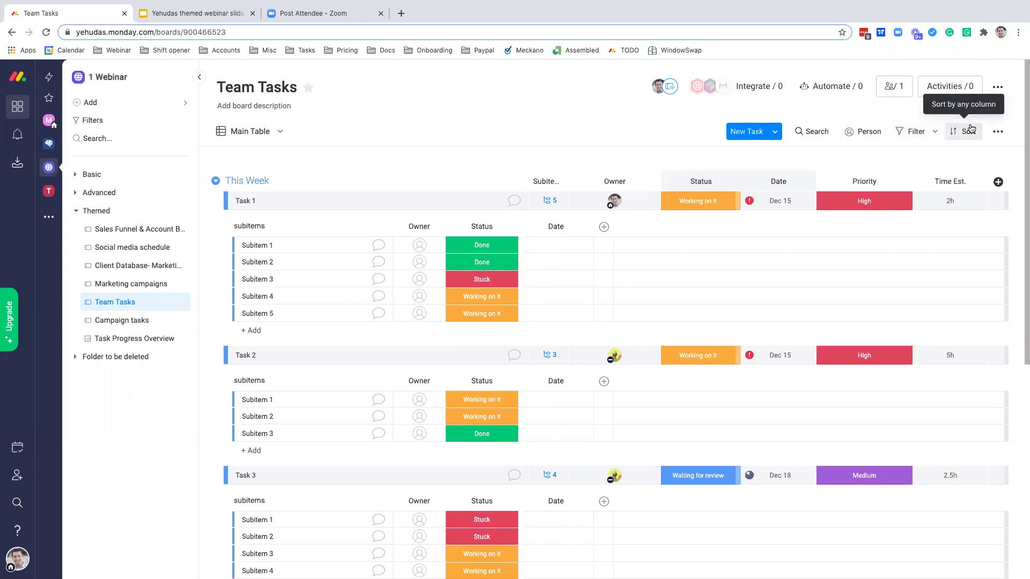
Export the Team Tasks board to Excel with subitems included but without updates, and open the exported file.
click(996, 87)
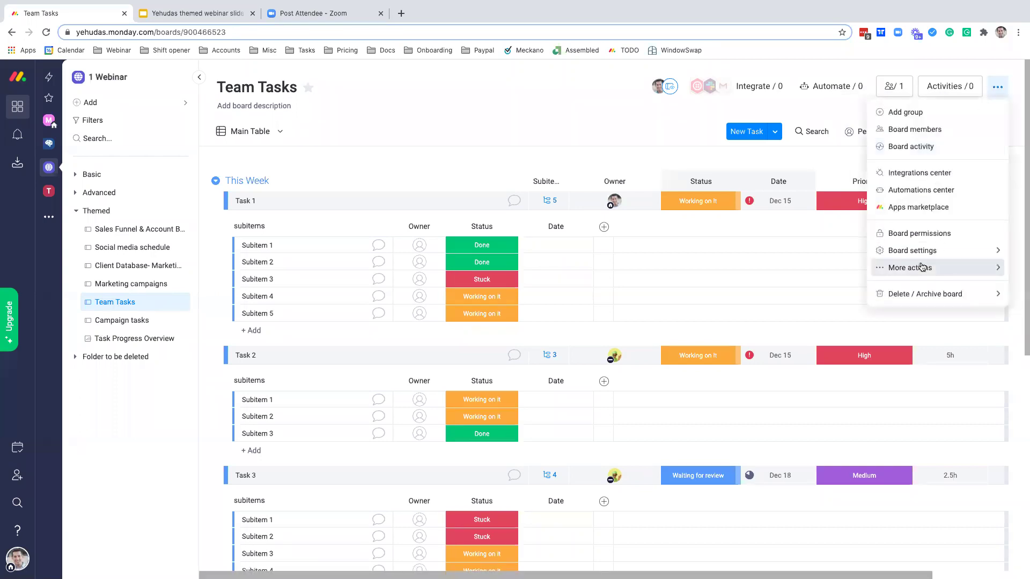
mouse_move(971, 268)
click(807, 292)
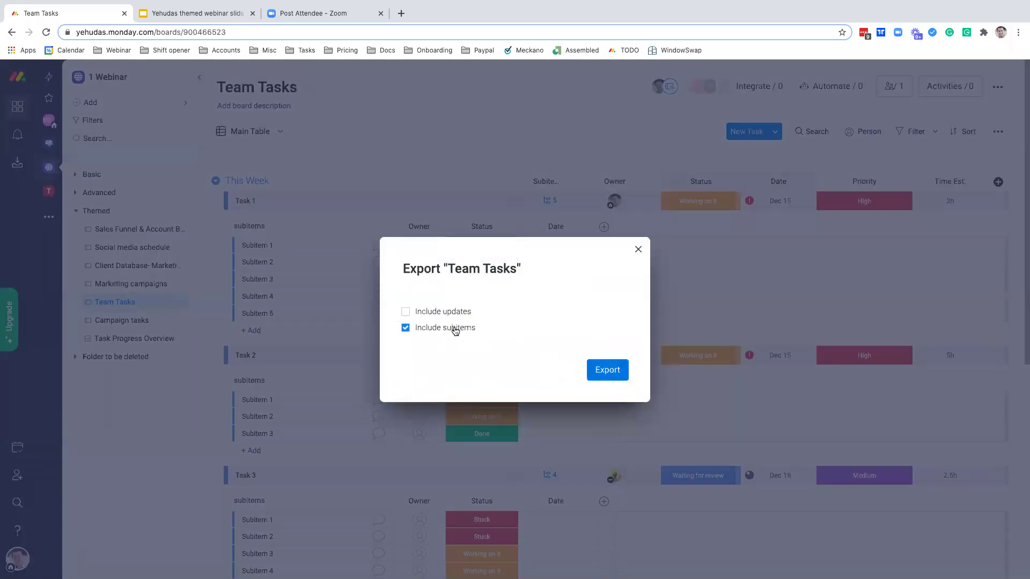
click(597, 368)
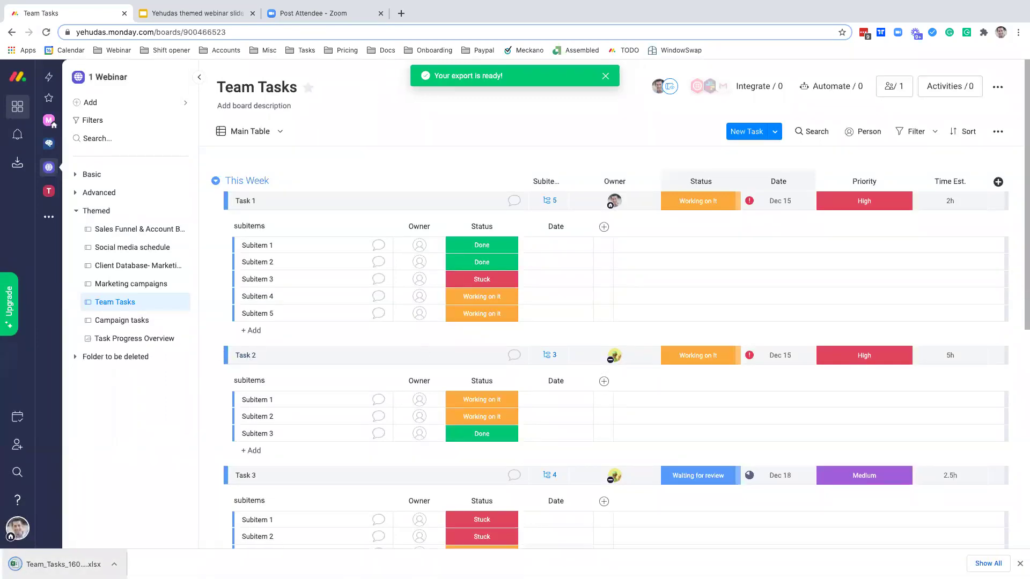
click(59, 564)
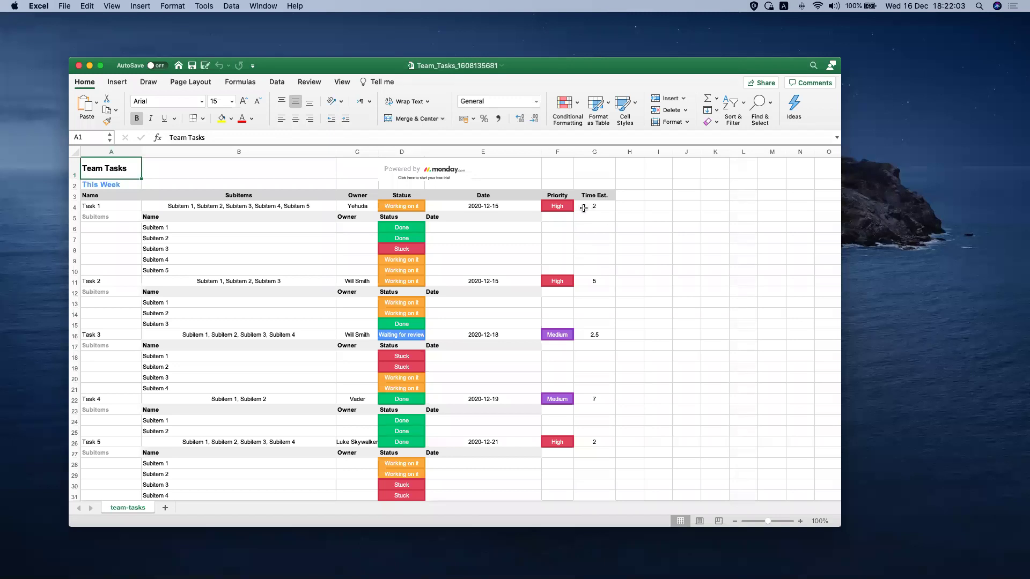
Look over the exported Team Tasks spreadsheet and switch back to the Team Tasks board in monday.com.
scroll(583, 208, up, 1)
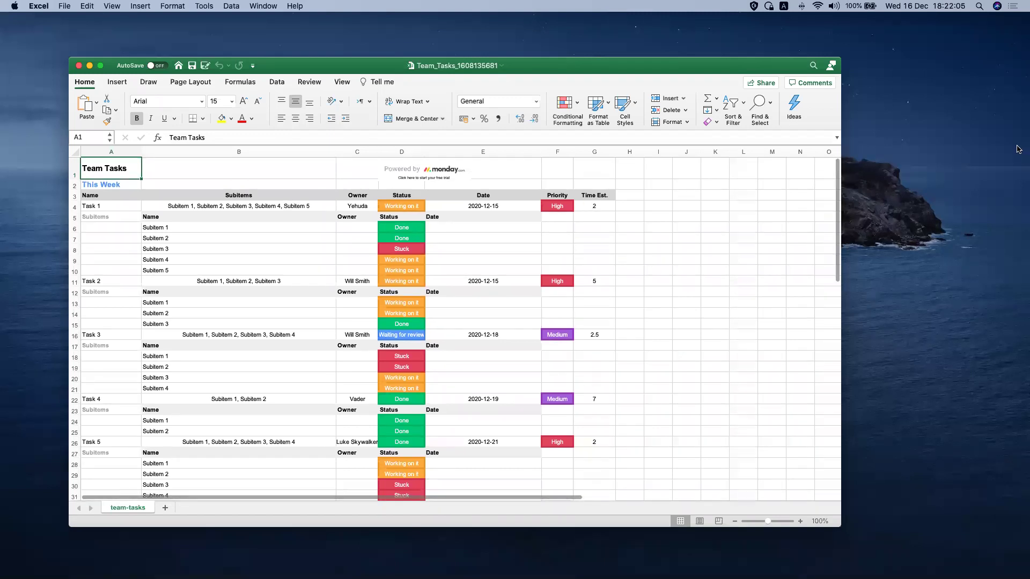
scroll(182, 222, up, 1)
key(ctrl+Right)
key(ctrl+Left)
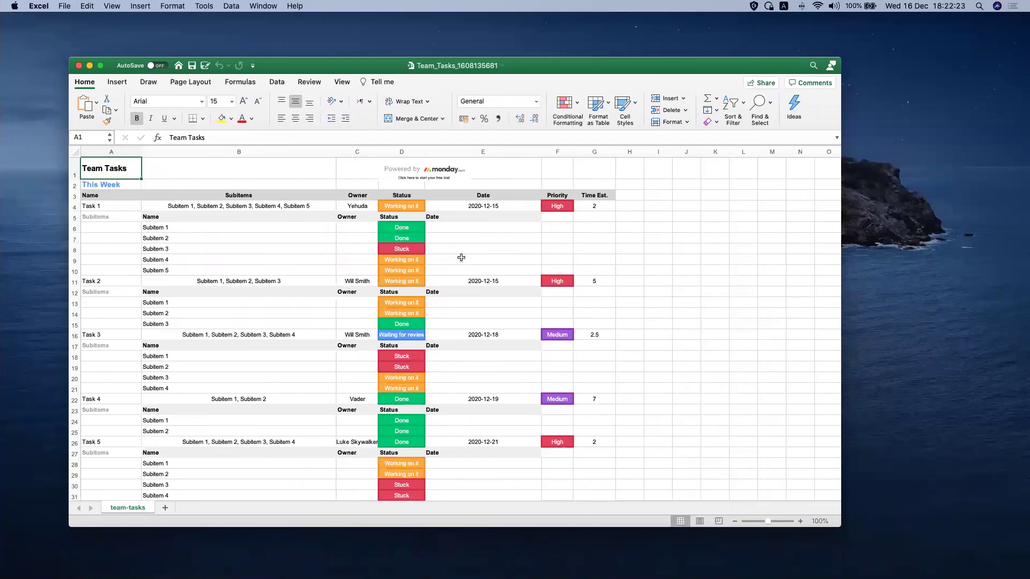
key(ctrl+Right)
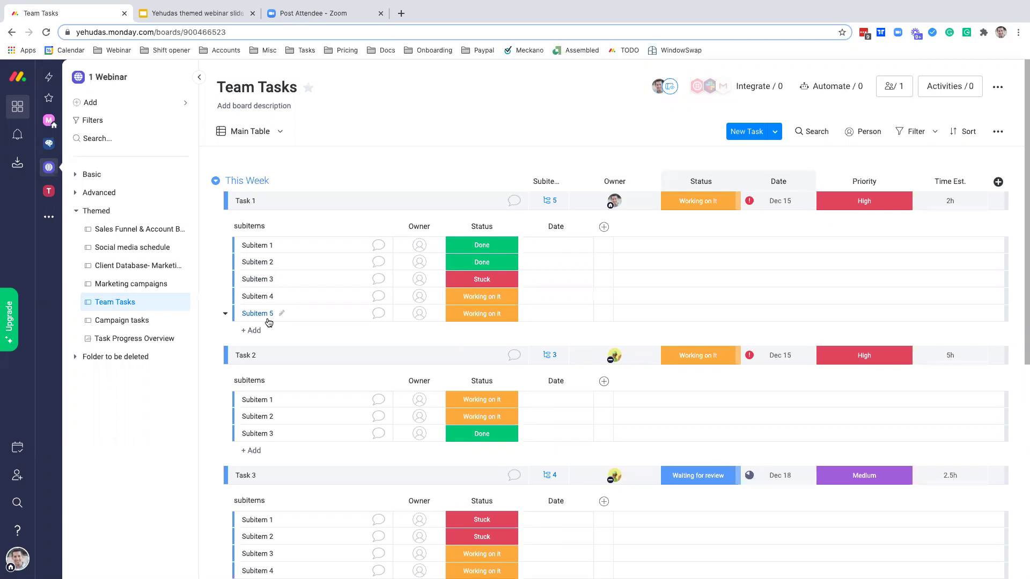
Open the Task Progress Overview dashboard for editing and bring up the full catalogue of widgets to add.
click(103, 340)
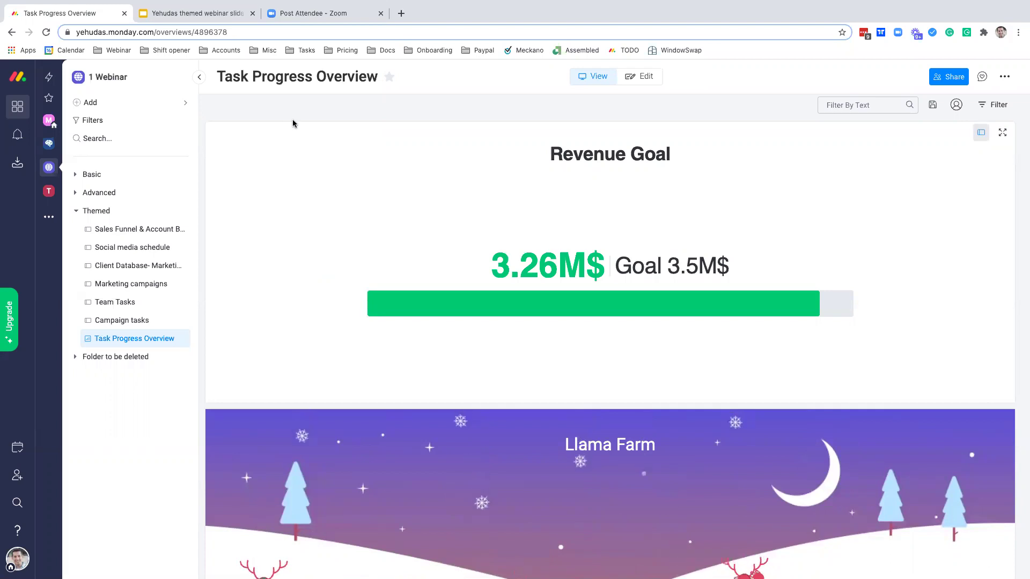
click(645, 79)
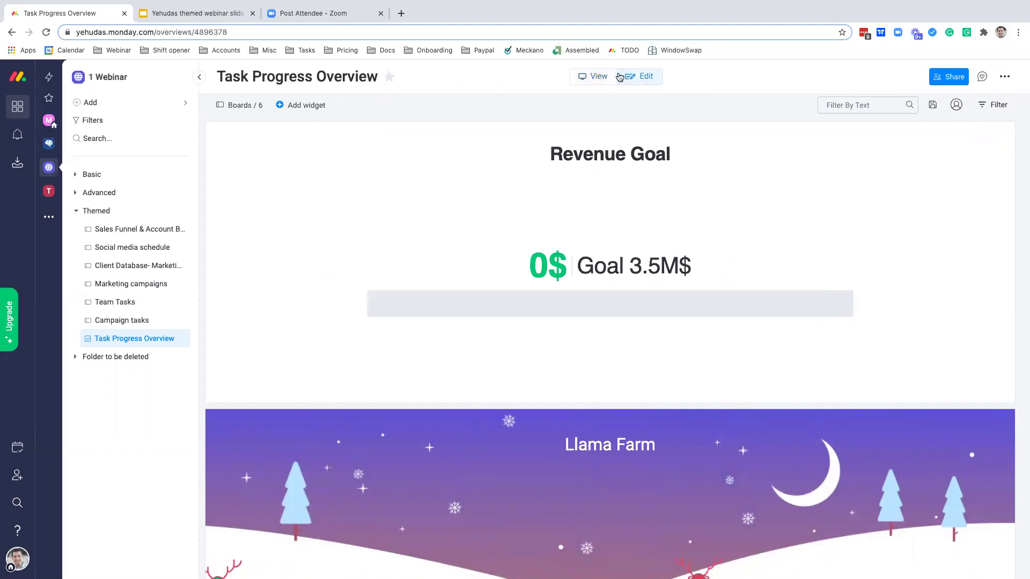
click(293, 106)
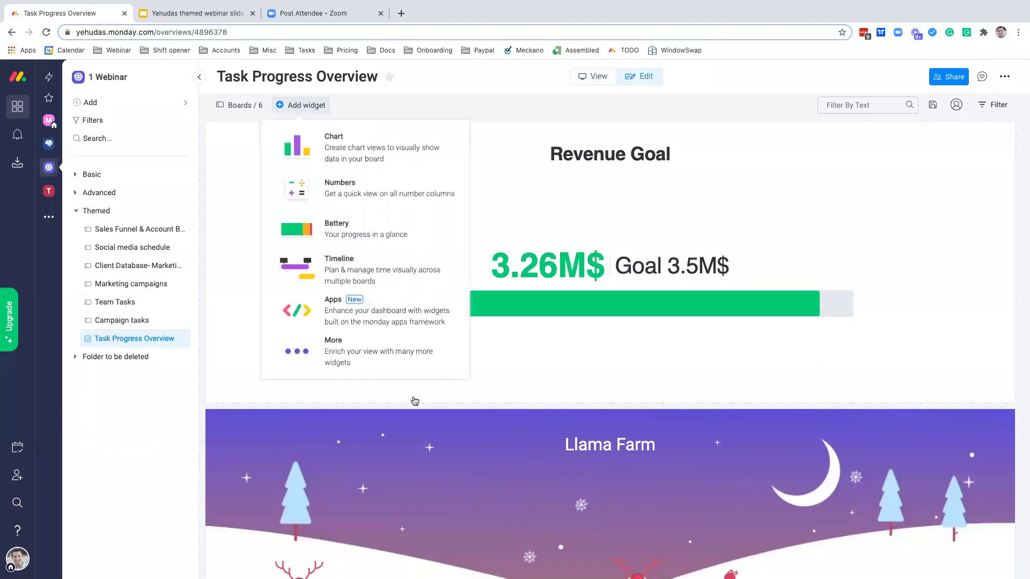
click(347, 357)
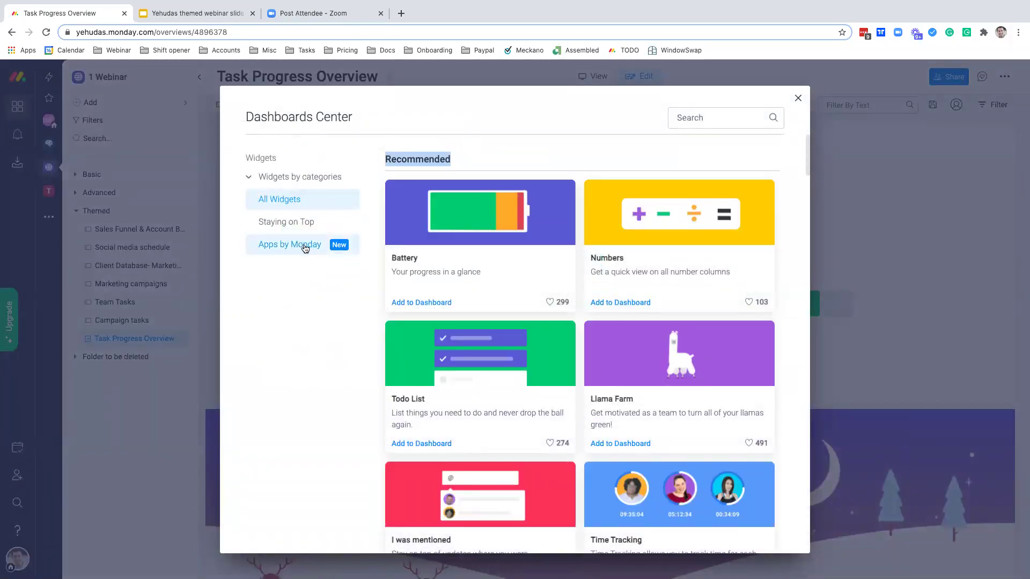
Find the Goals - Beta widget among Apps by Monday by searching for "goal" and add it to the dashboard.
click(305, 248)
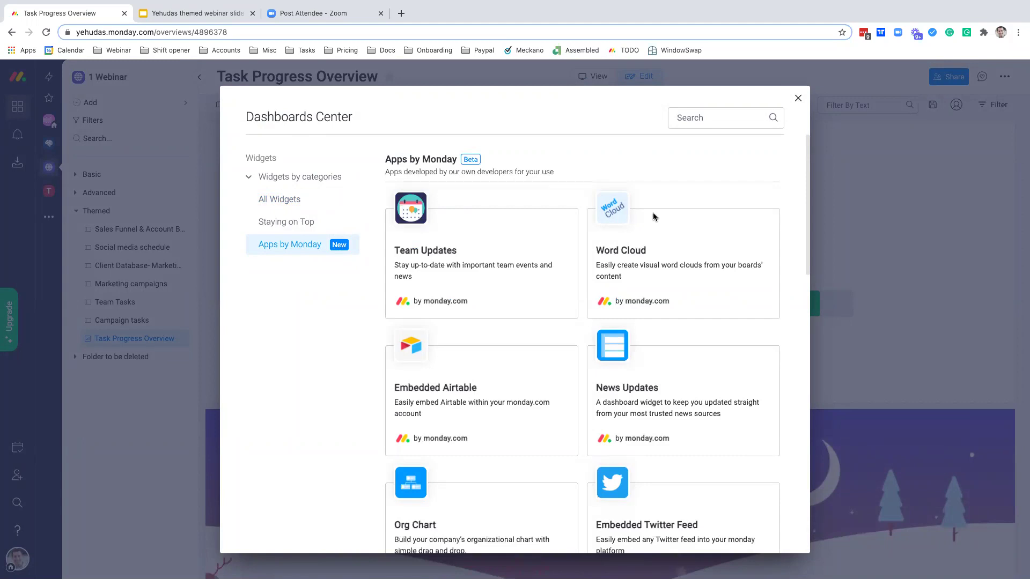
mouse_move(652, 217)
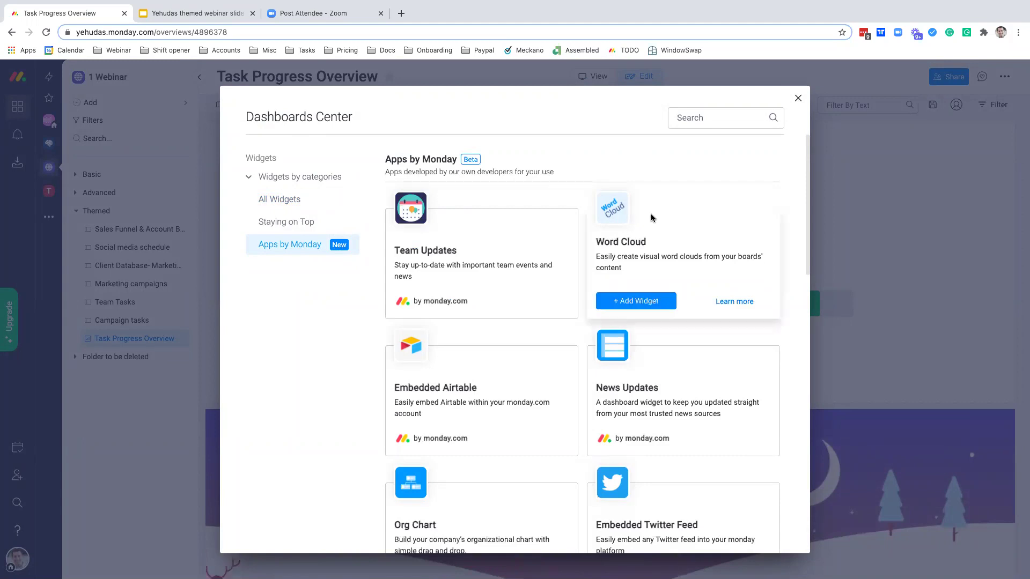
click(718, 116)
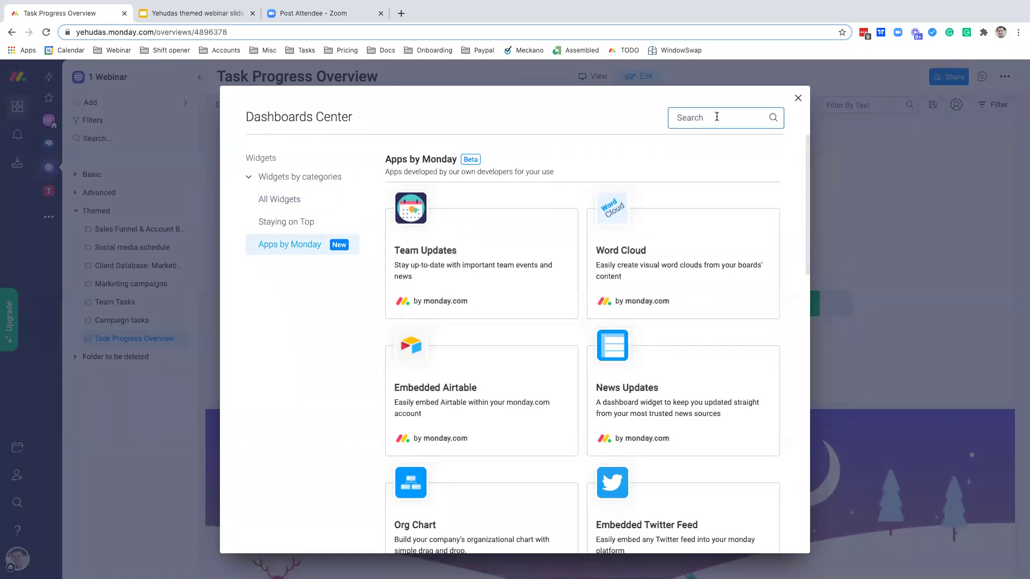
text(goal)
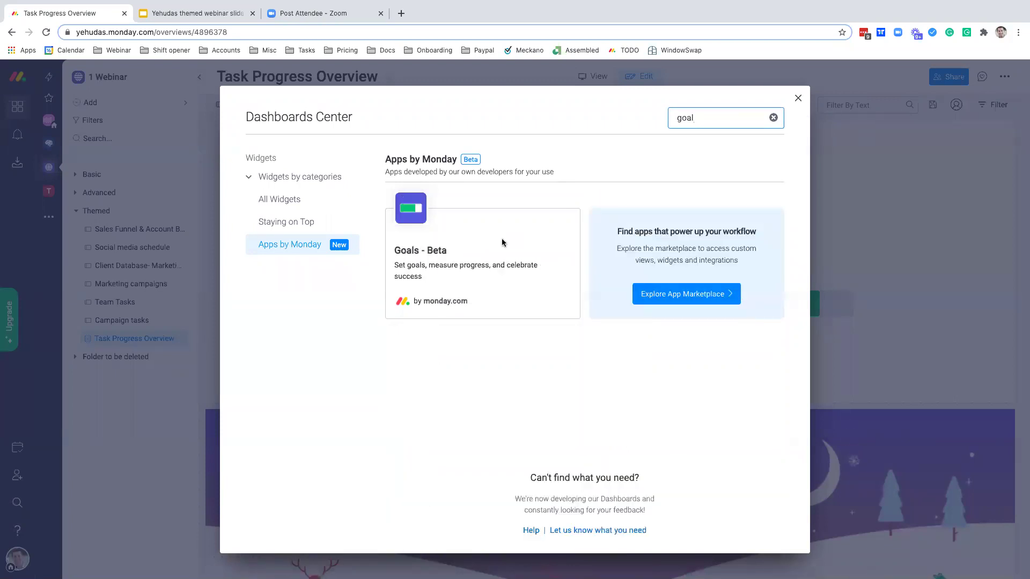
mouse_move(481, 260)
click(442, 303)
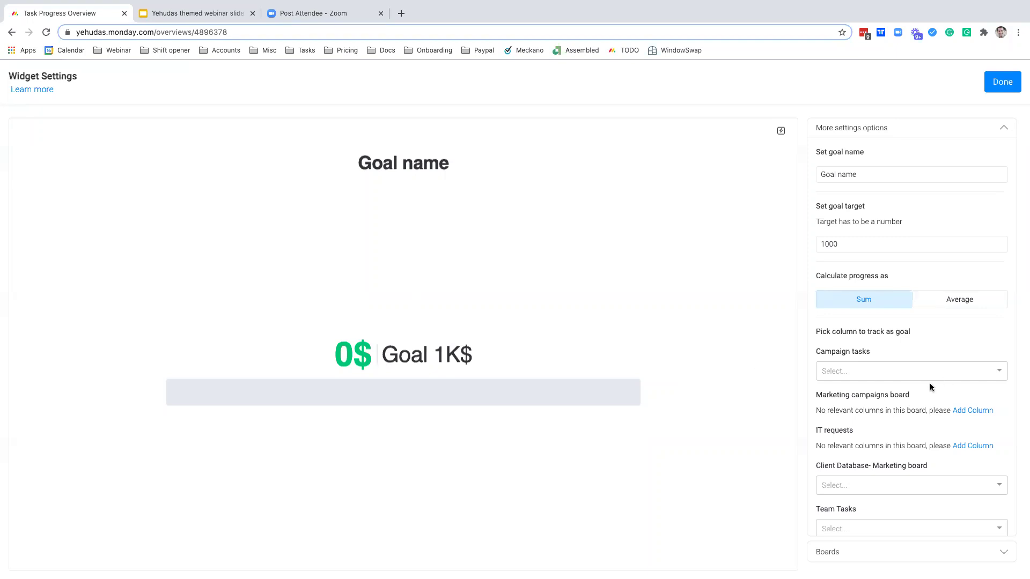
Limit the goal widget's boards to Client Database- Marketing board by deselecting the other five boards.
scroll(931, 388, down, 2)
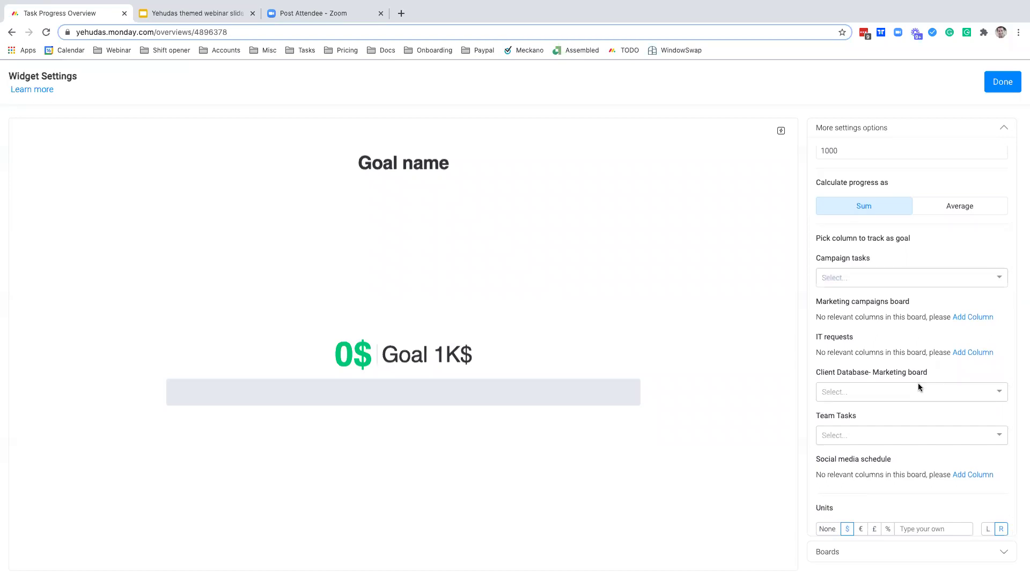
click(1003, 553)
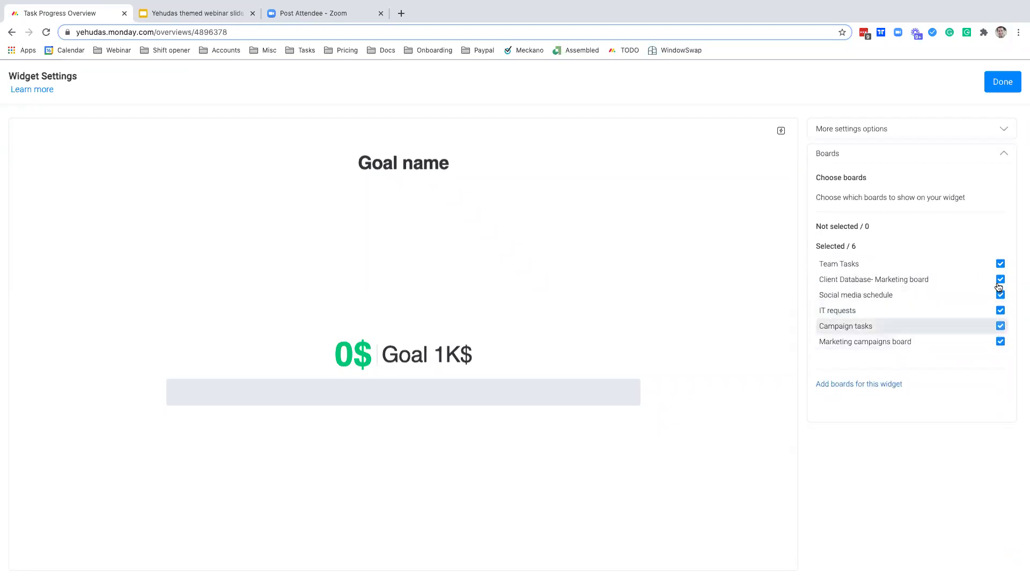
click(1000, 344)
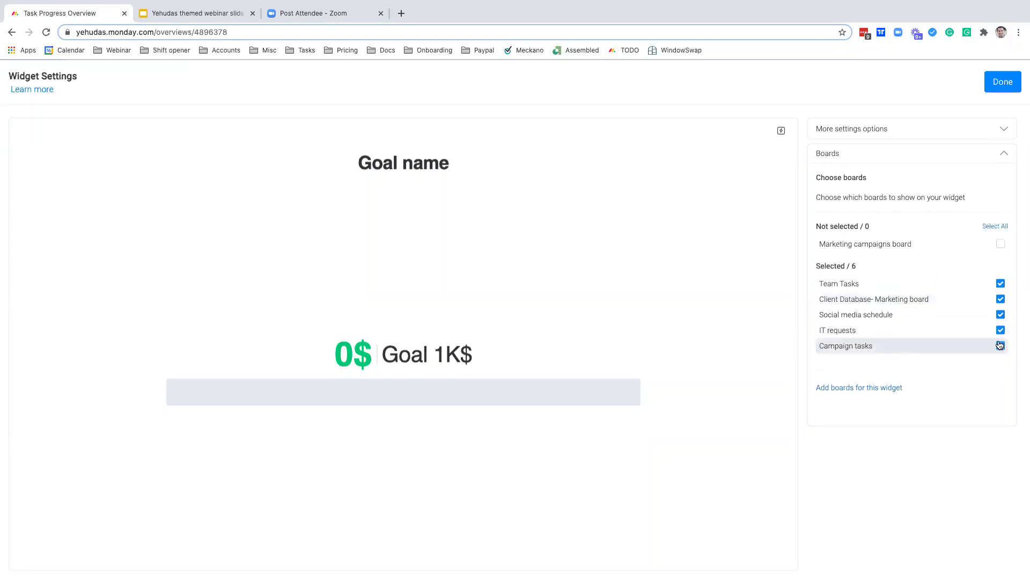
click(999, 345)
click(999, 345)
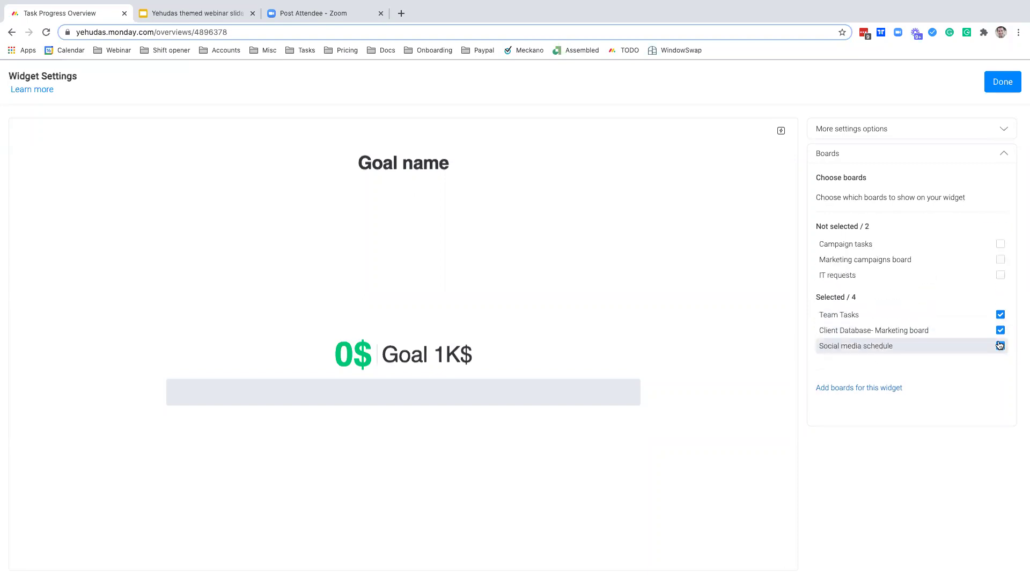
click(1000, 345)
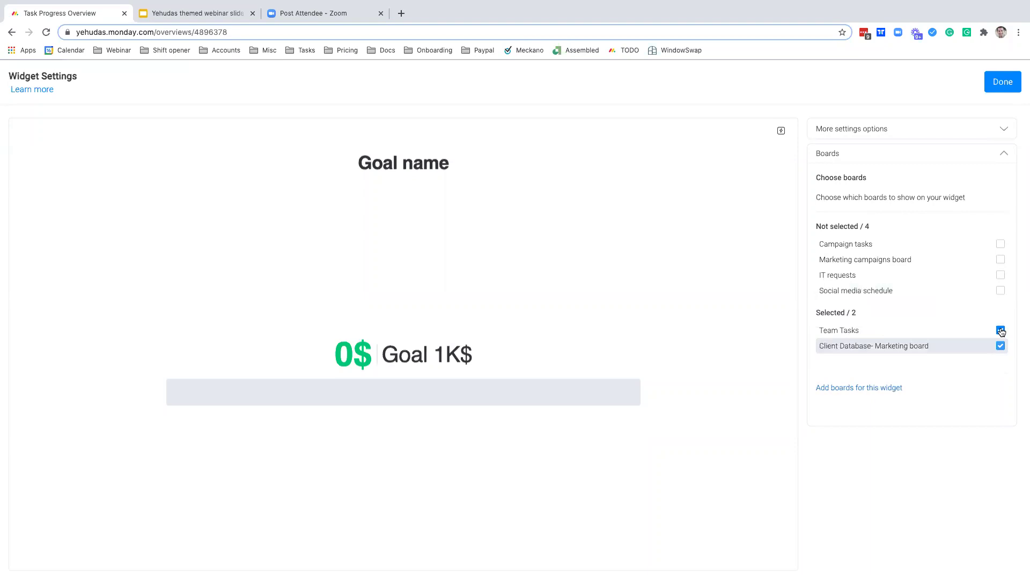
click(1000, 331)
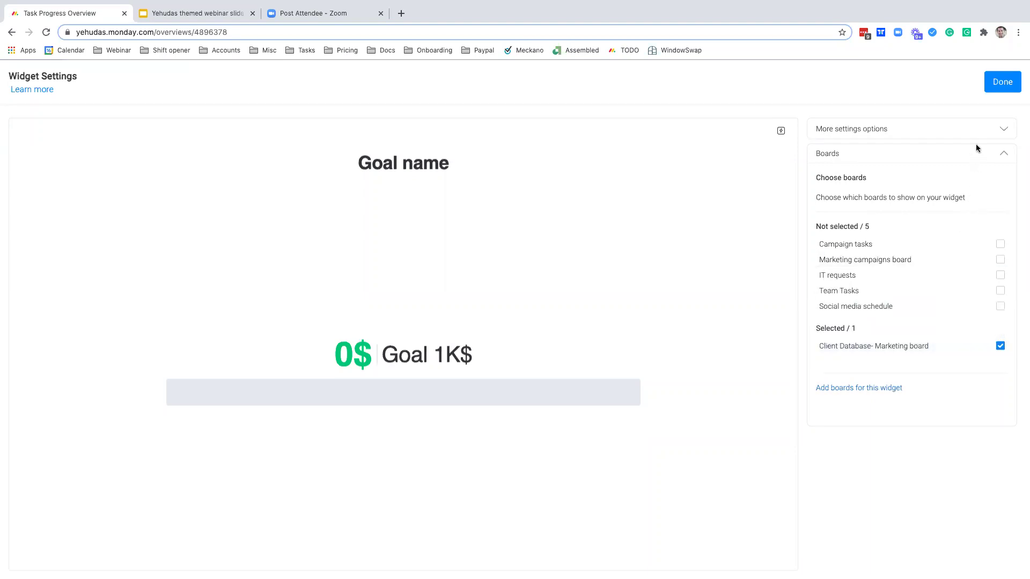
Track the Revenue column of Client Database- Marketing board as the goal, with progress calculated as Sum.
click(1001, 156)
click(1003, 130)
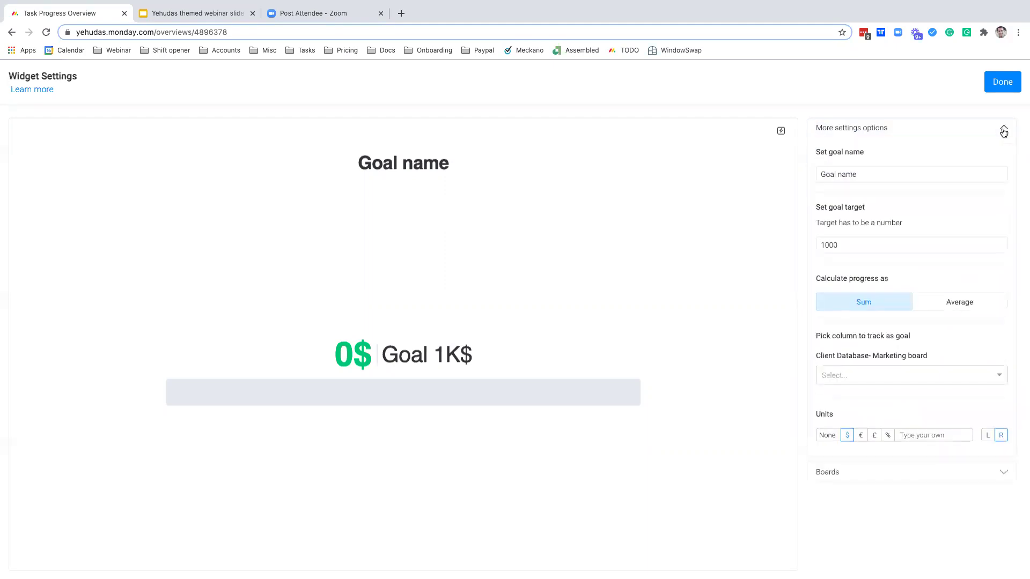
click(915, 375)
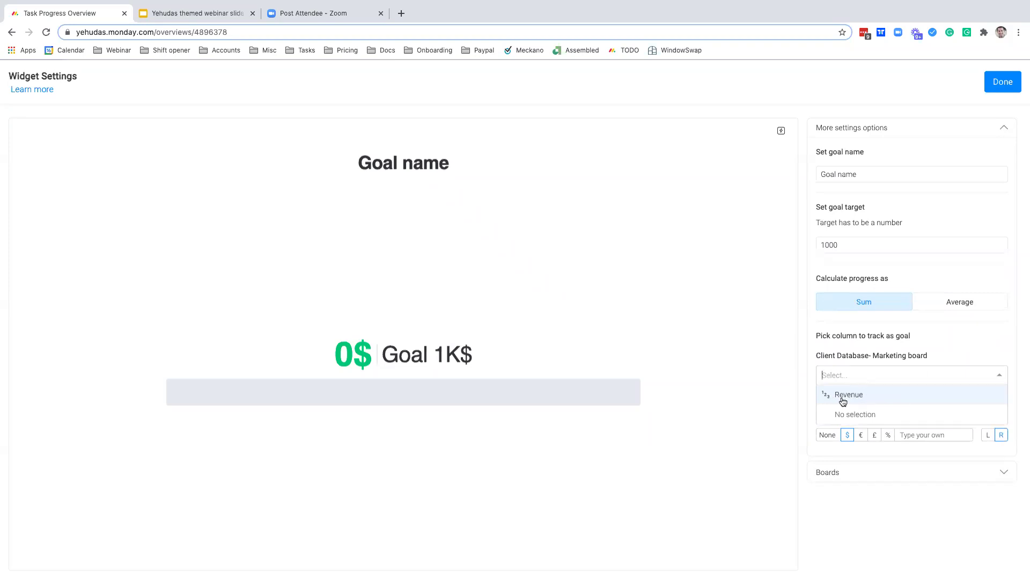
click(894, 396)
click(888, 304)
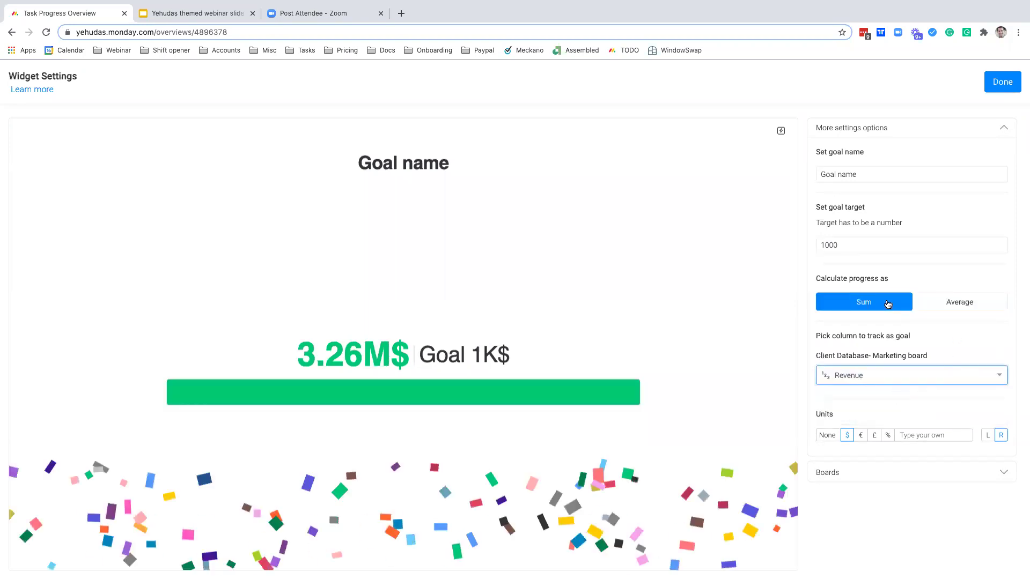
Set the goal target to 10000000.
click(844, 246)
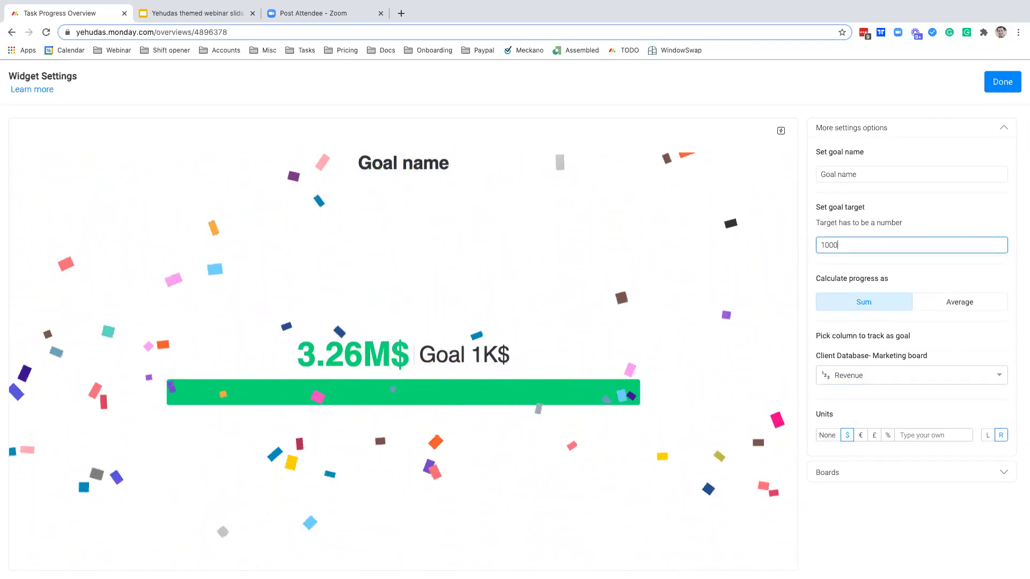
text(000)
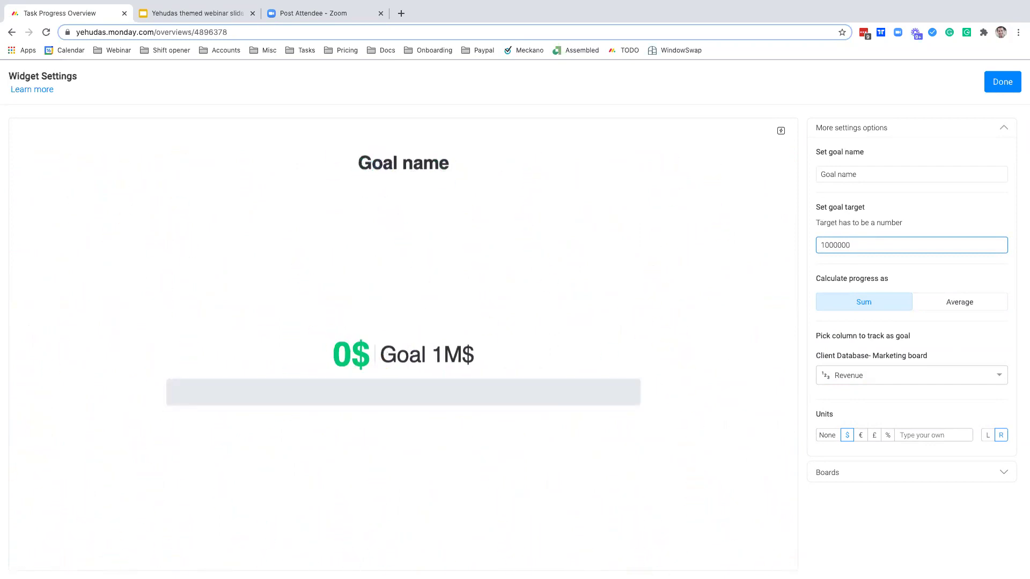
text(00)
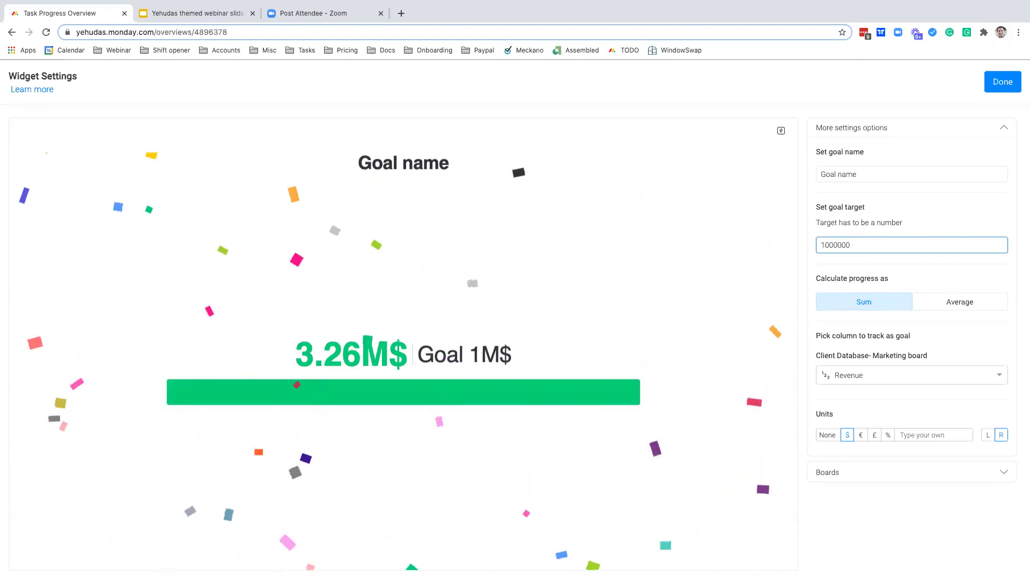
text(0)
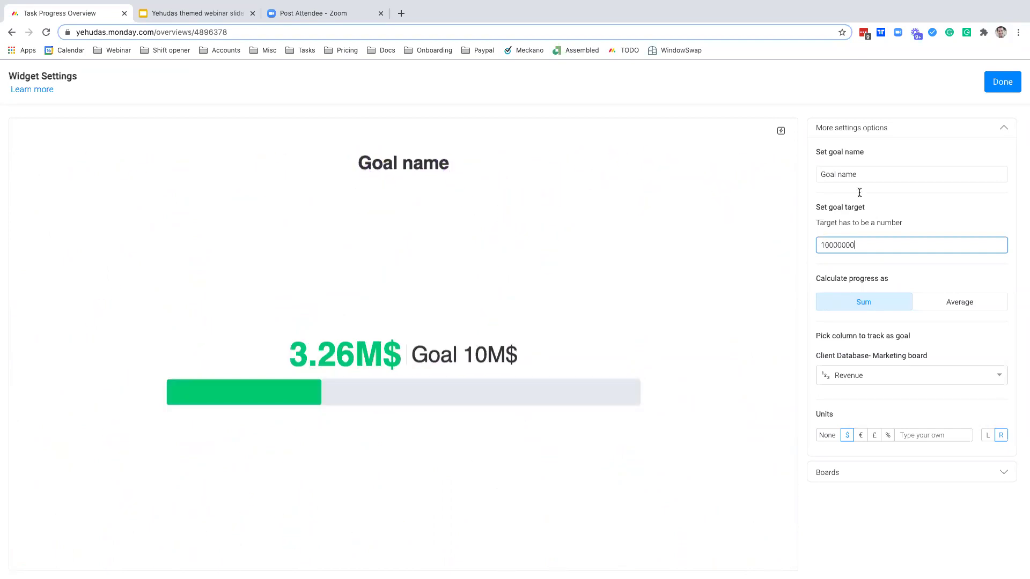
Name the goal "Annual revenue" and try calculating its progress as Average.
click(847, 176)
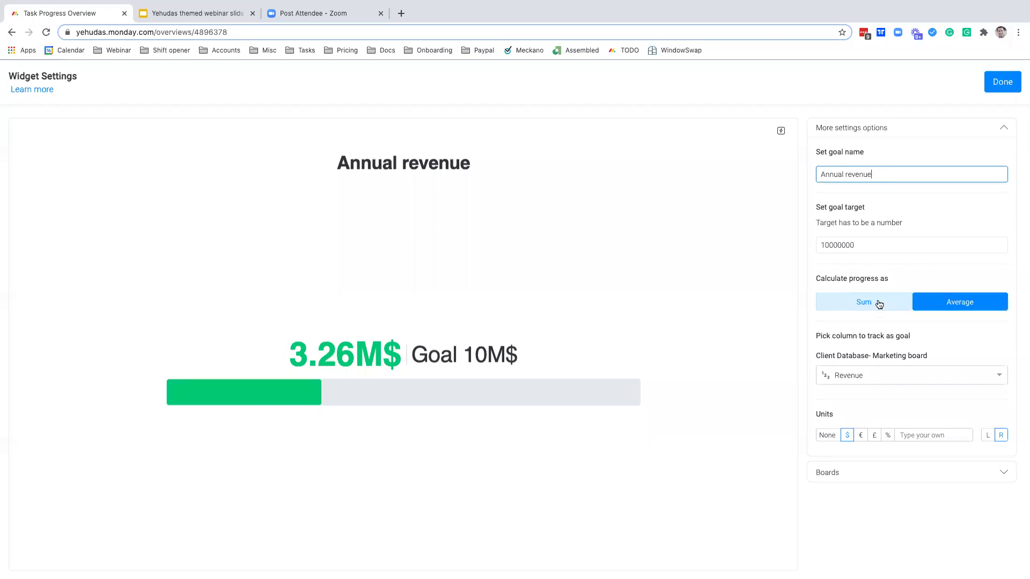
click(962, 302)
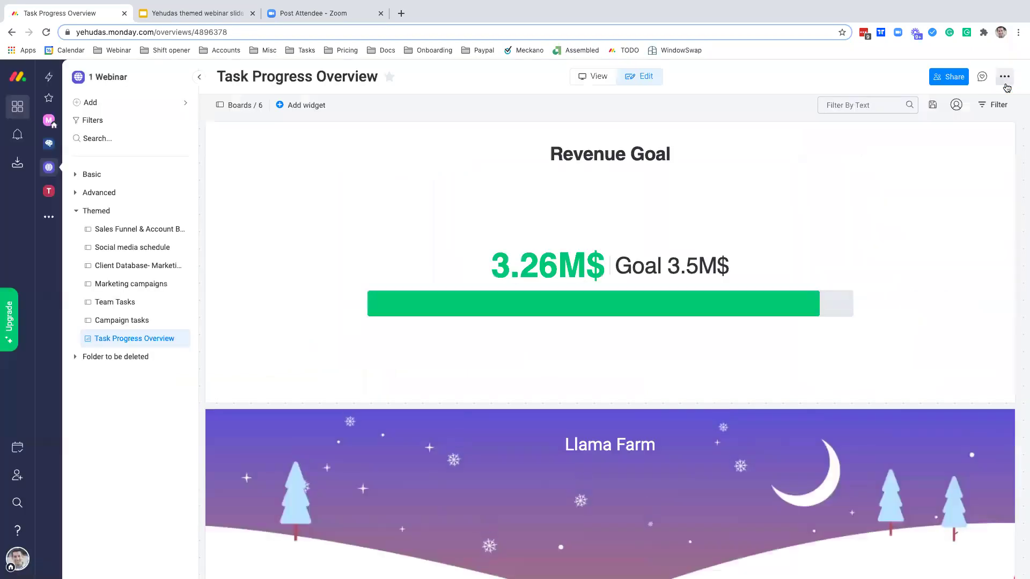
click(1005, 77)
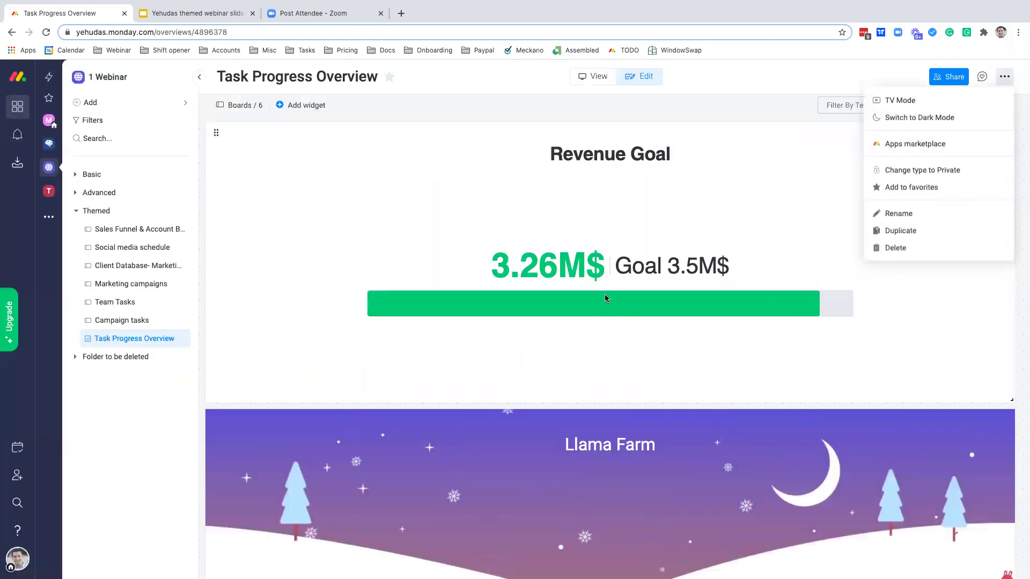
click(1023, 282)
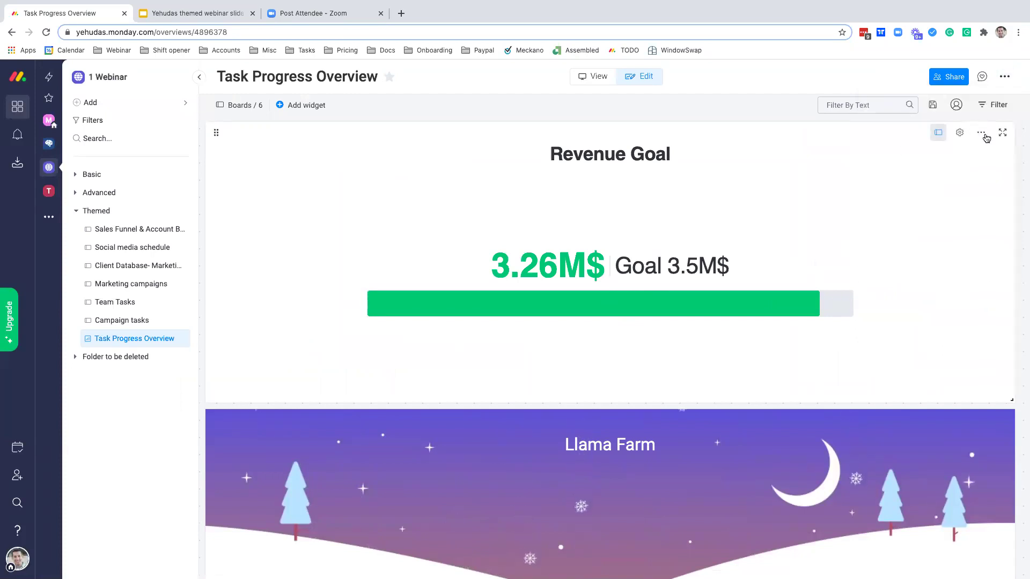
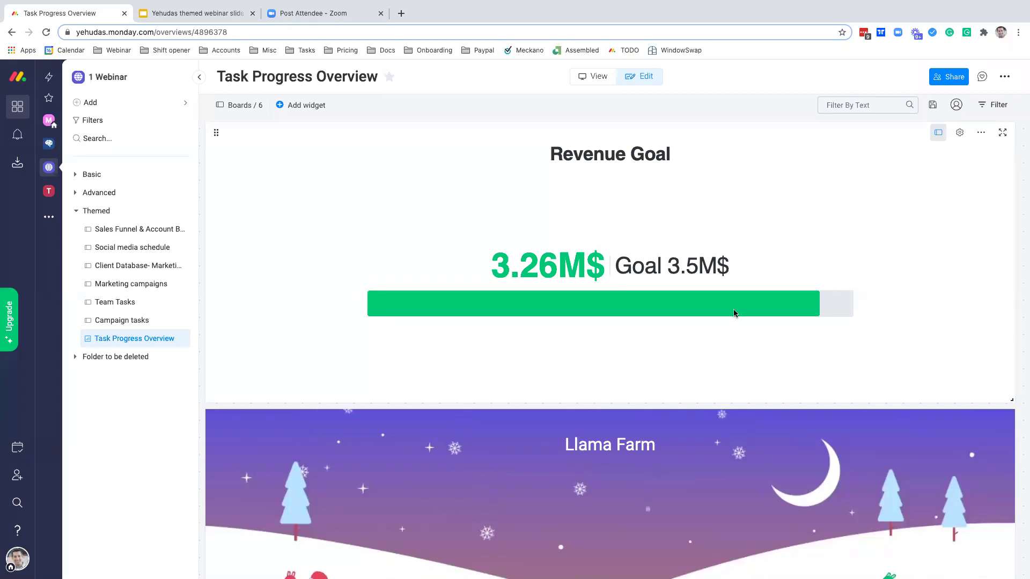
Open the Llama Farm widget's Holiday Theme settings, hide the theme and show it again.
scroll(774, 303, down, 5)
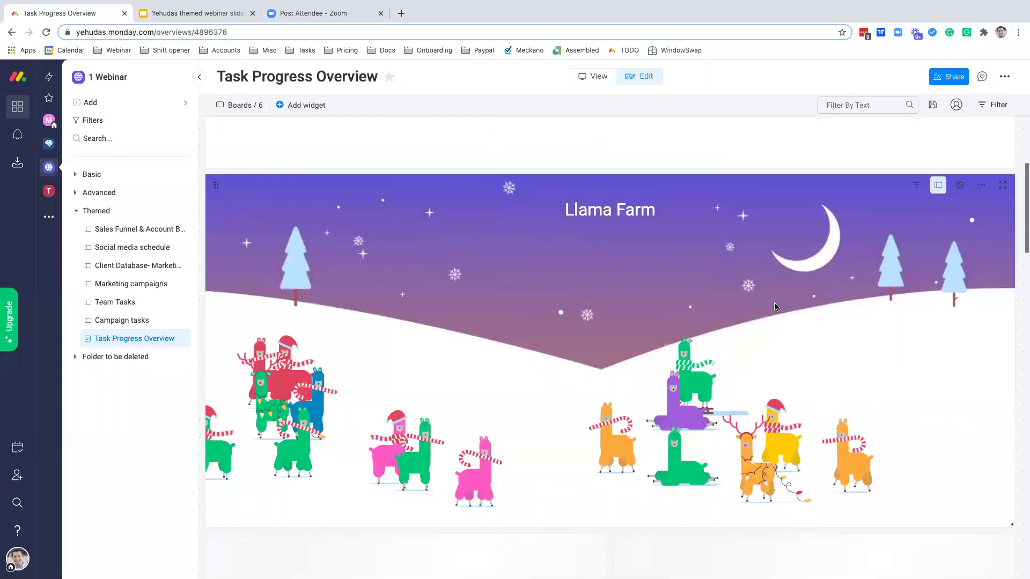
scroll(774, 304, down, 1)
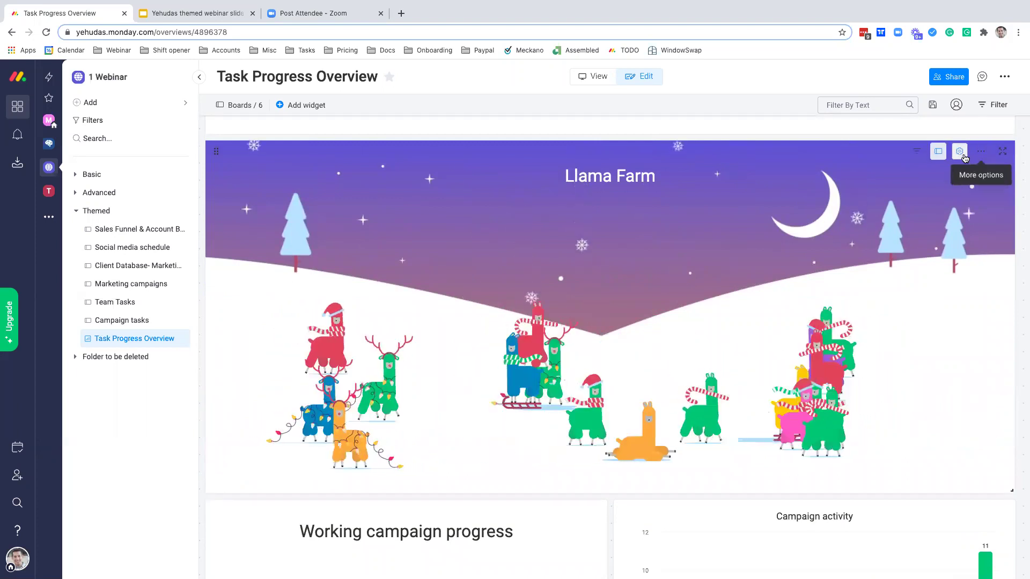
click(960, 153)
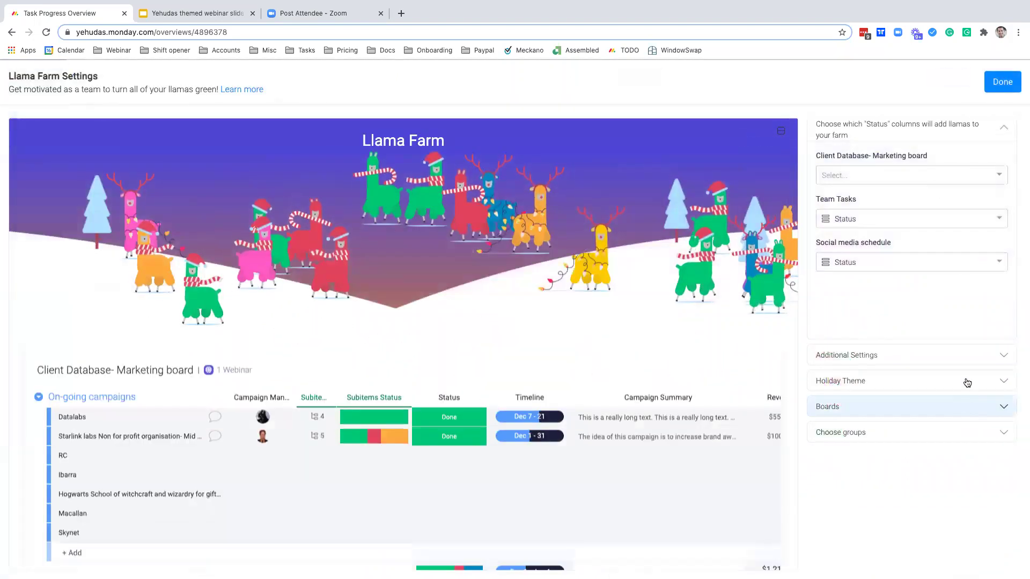
click(860, 384)
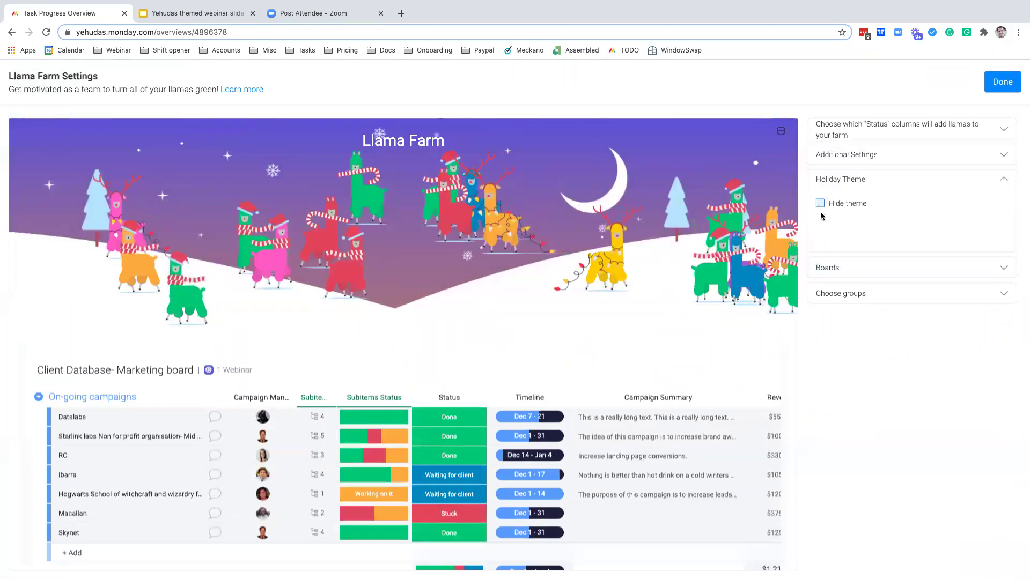
click(820, 206)
click(820, 206)
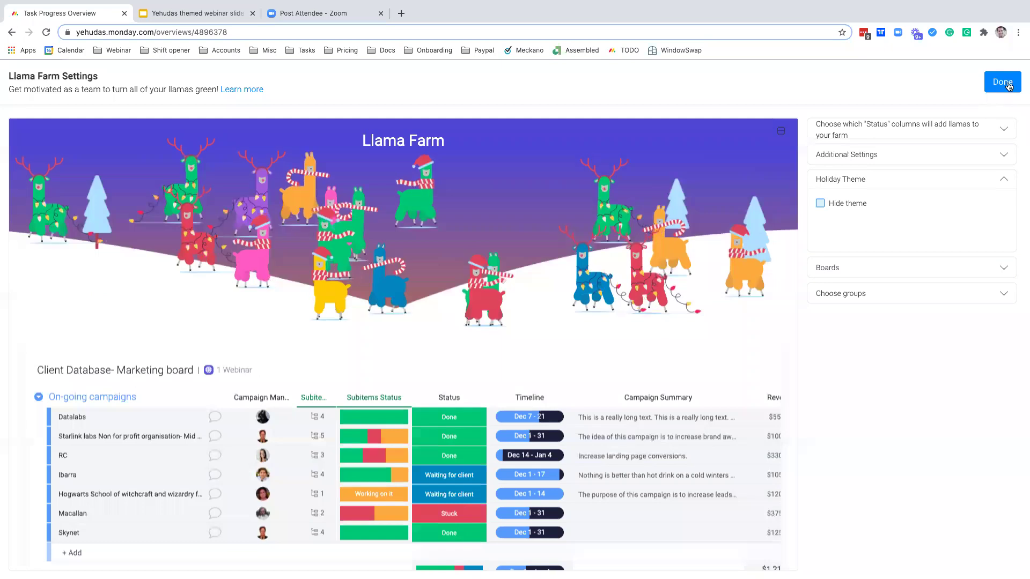
Finish the Llama Farm widget settings and delete the folder named "Folder to be deleted" from the 1 Webinar workspace.
click(1001, 83)
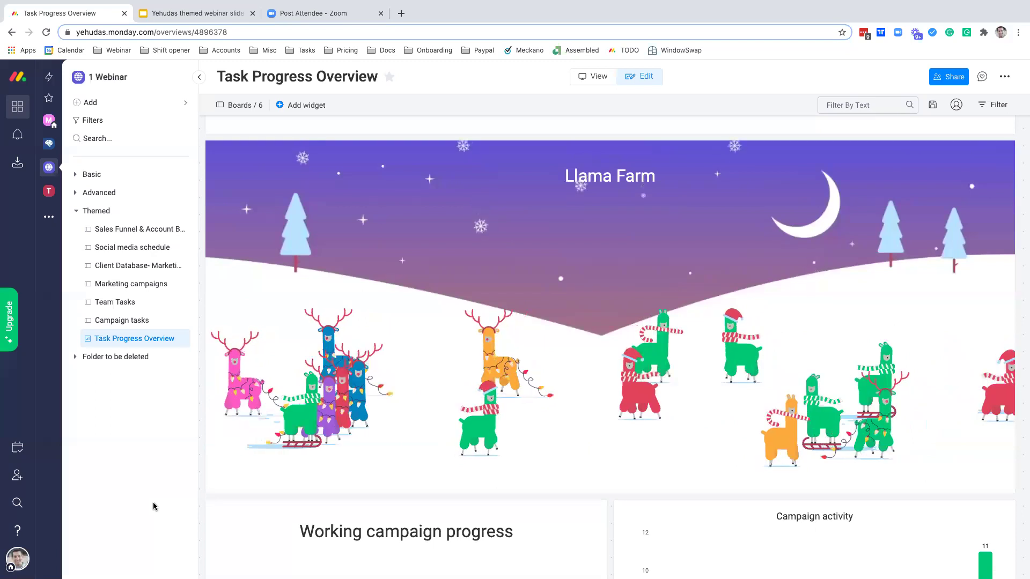
click(112, 360)
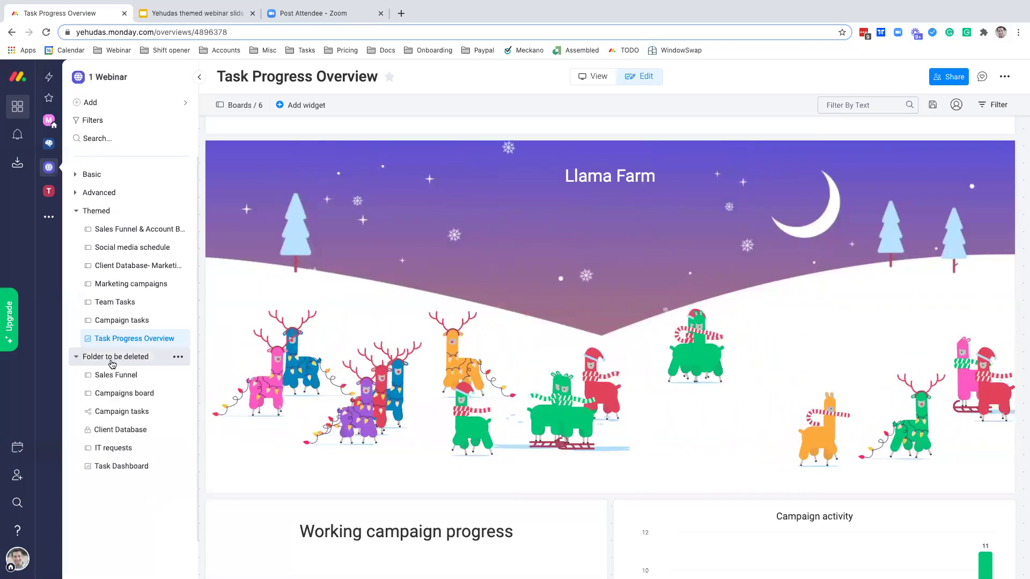
click(178, 358)
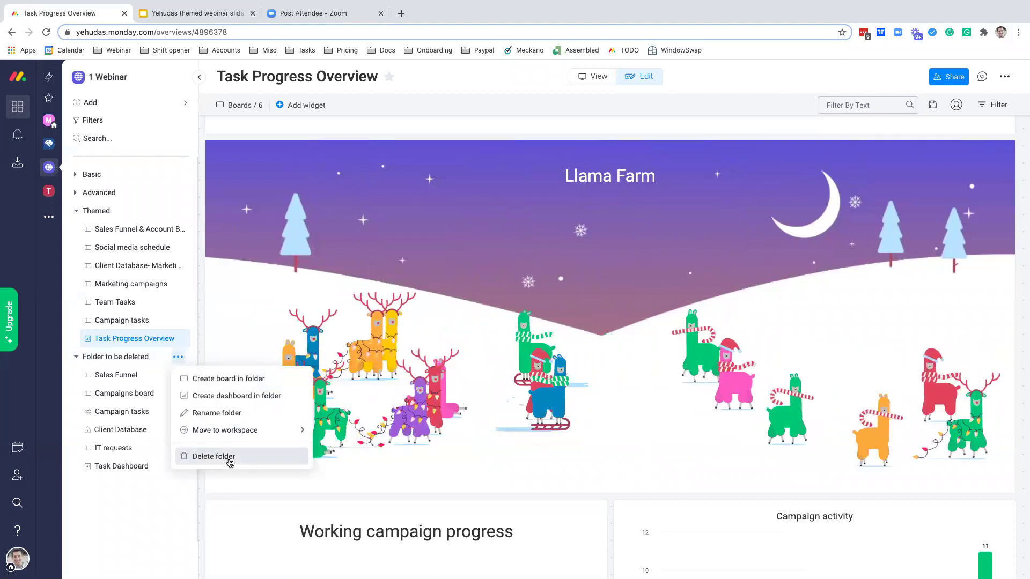
click(230, 460)
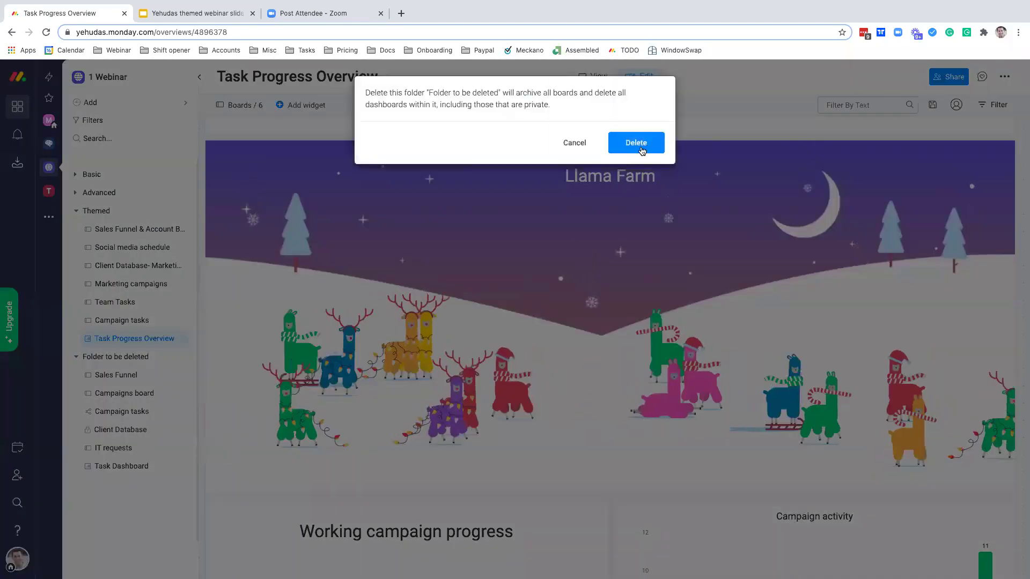
click(637, 143)
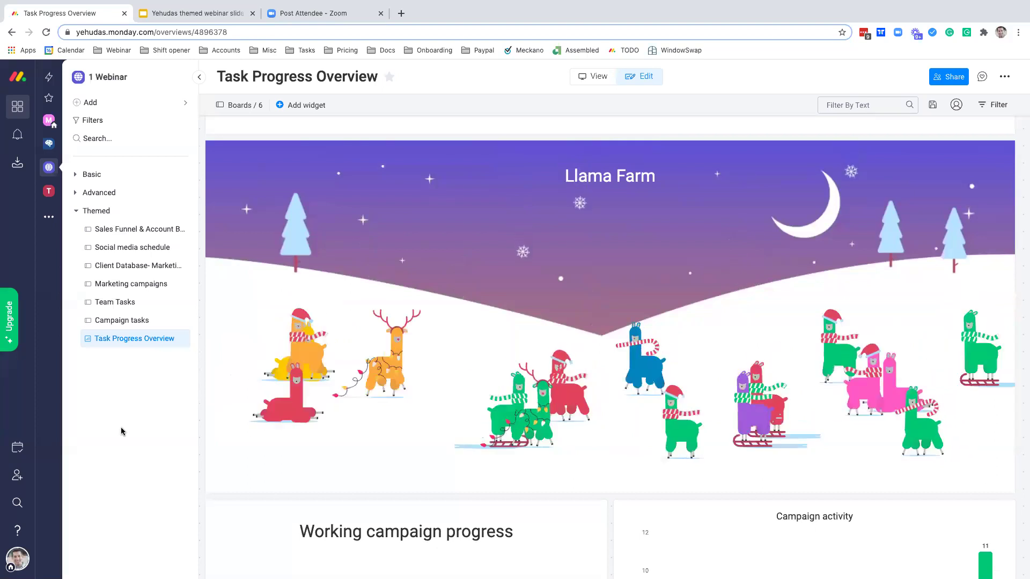
Search everything across boards for "ry", and return to the dashboard.
click(20, 502)
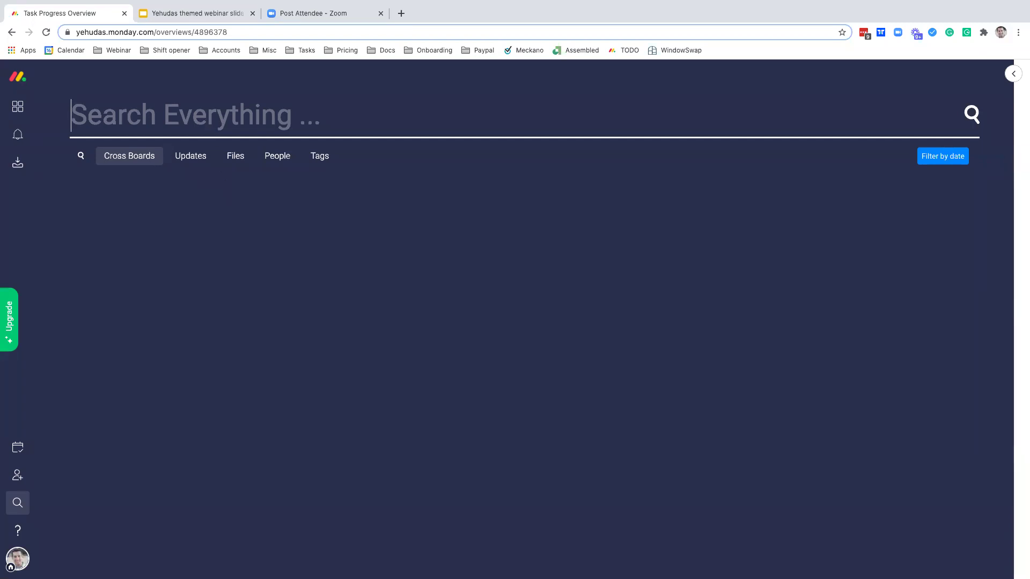
text(ry)
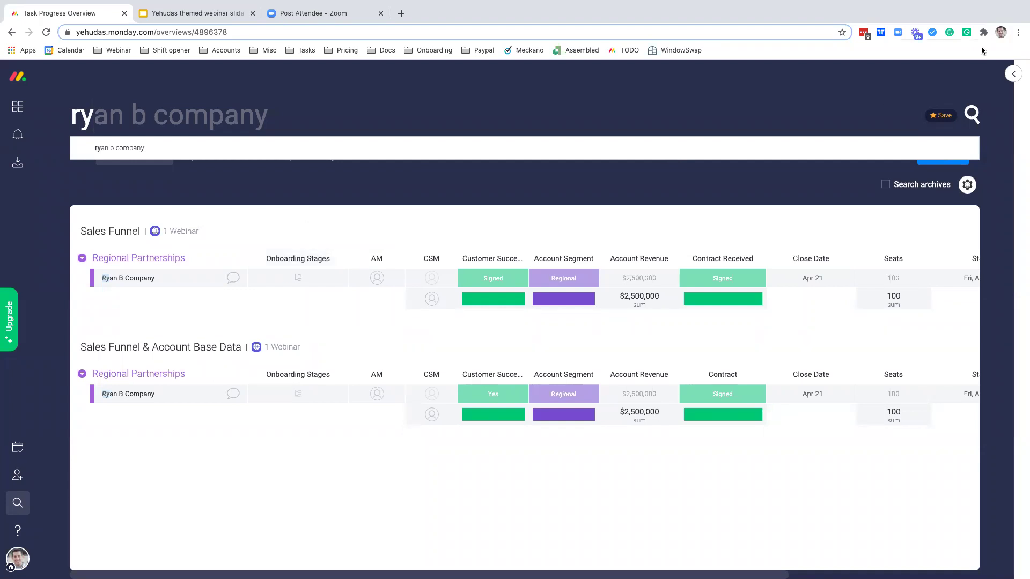
click(1012, 75)
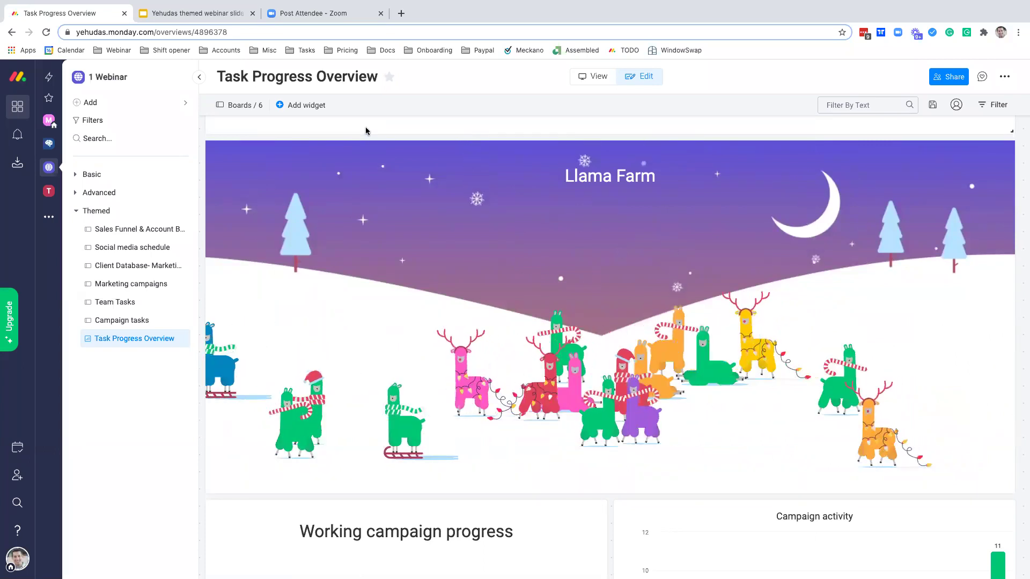
Open the Sales Funnel & Account Base Data board and review its active automations and the Automations Center templates.
click(94, 230)
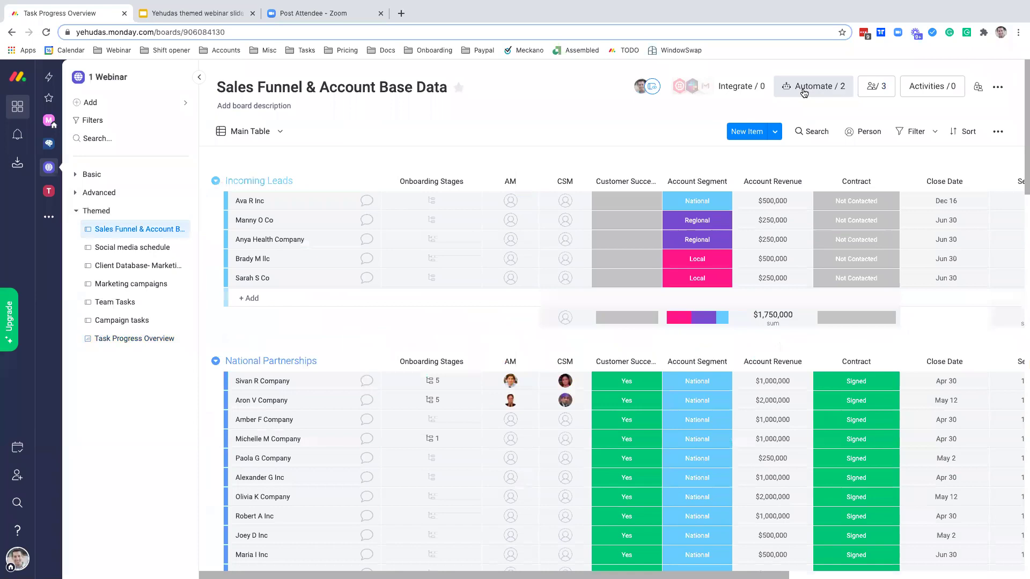
click(804, 92)
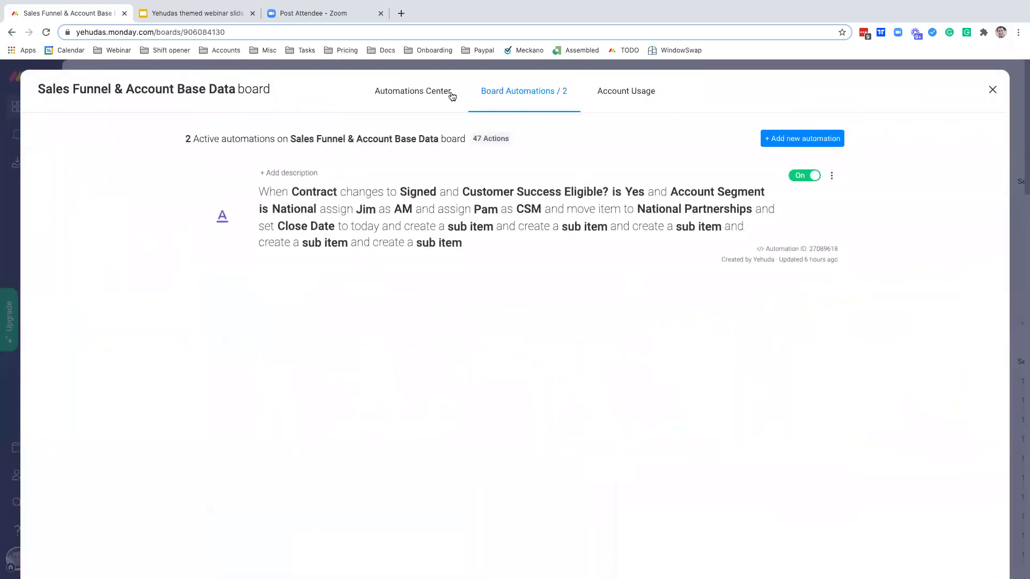
click(409, 95)
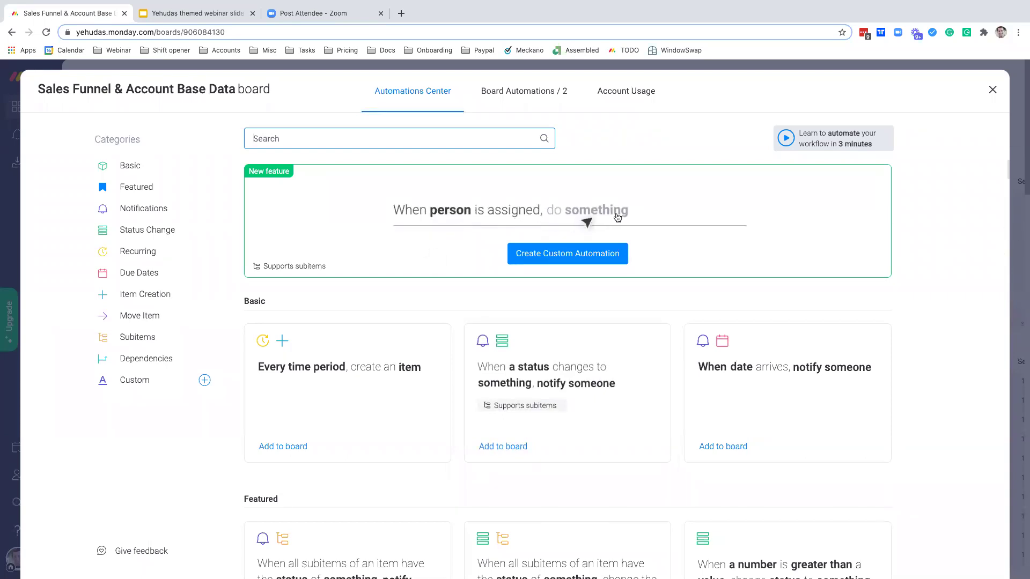
click(992, 90)
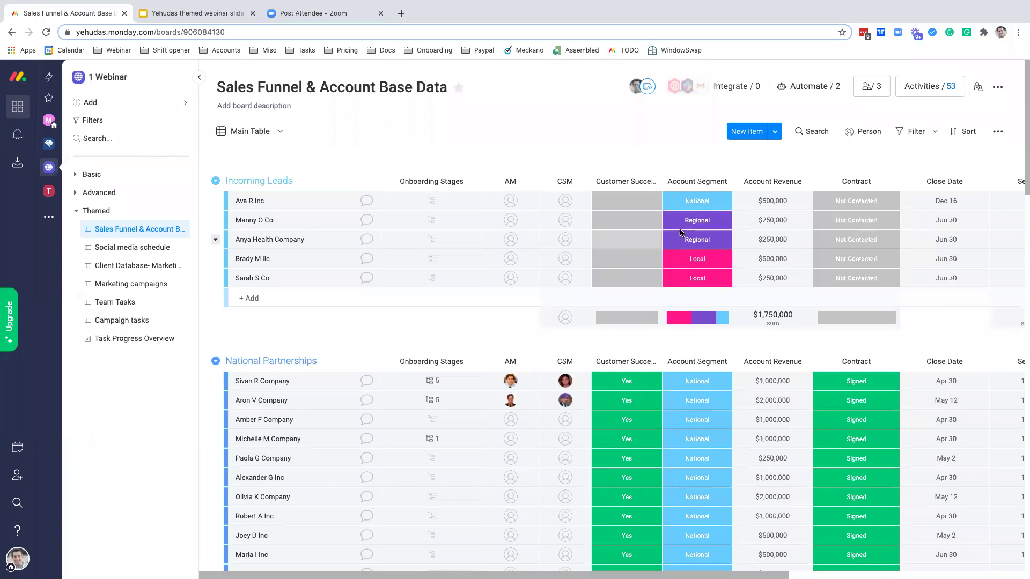
Examine the available status labels in the Customer Success Eligible? and Contract columns of the Incoming Leads group.
click(639, 205)
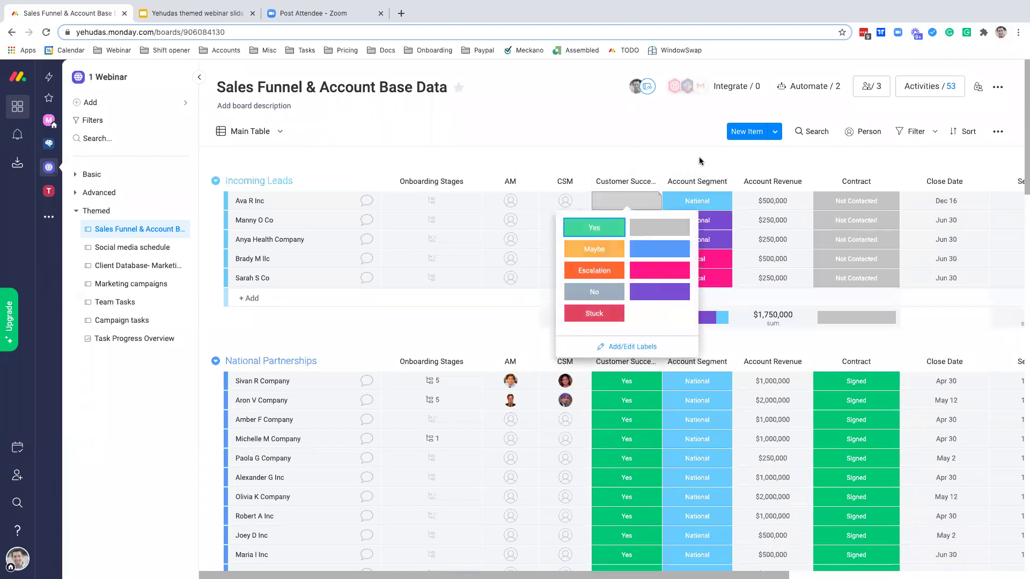
click(882, 218)
click(883, 217)
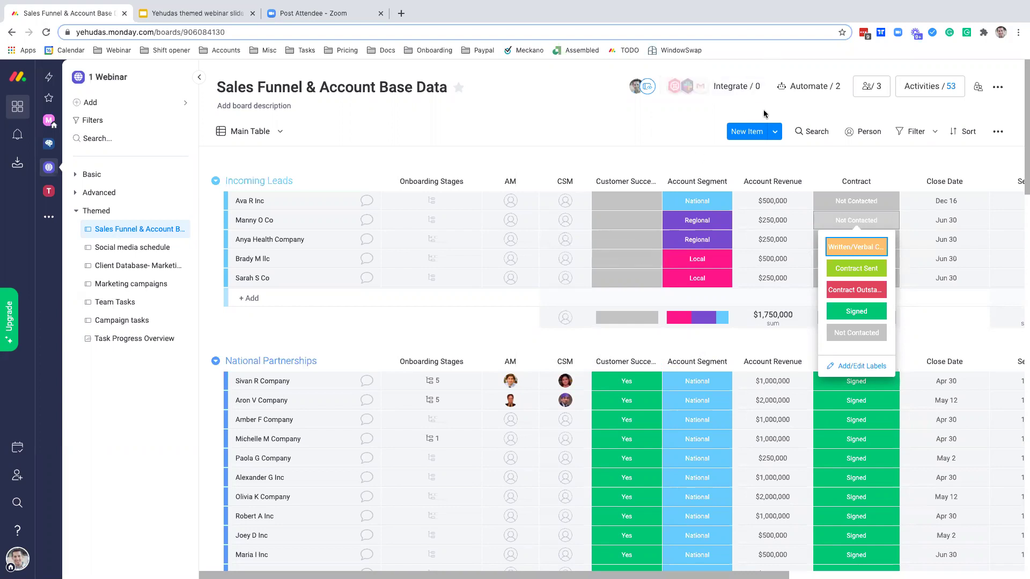
Start a new custom automation for the Sales Funnel & Account Base Data board from the Custom category of automations.
click(821, 93)
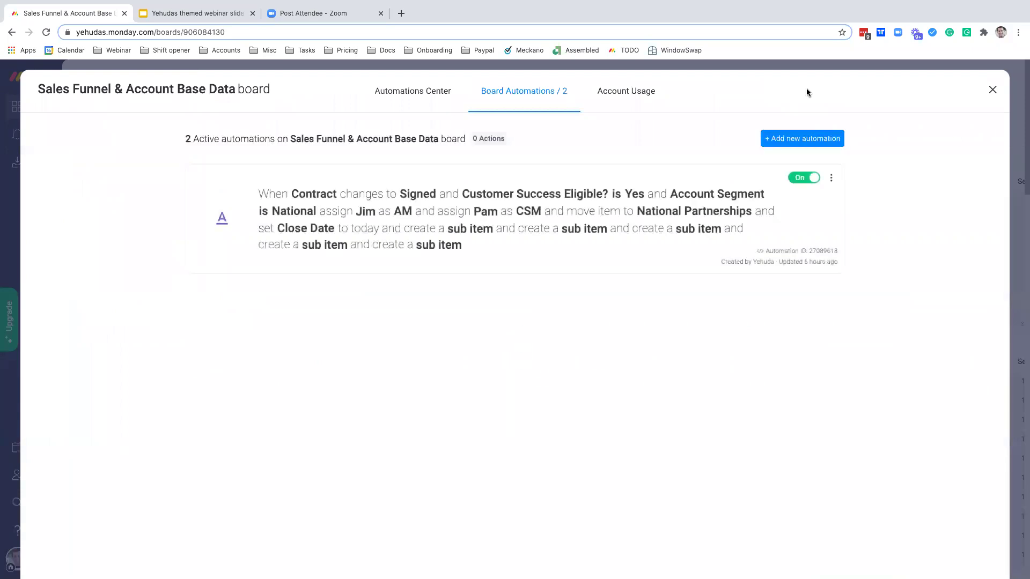
click(390, 97)
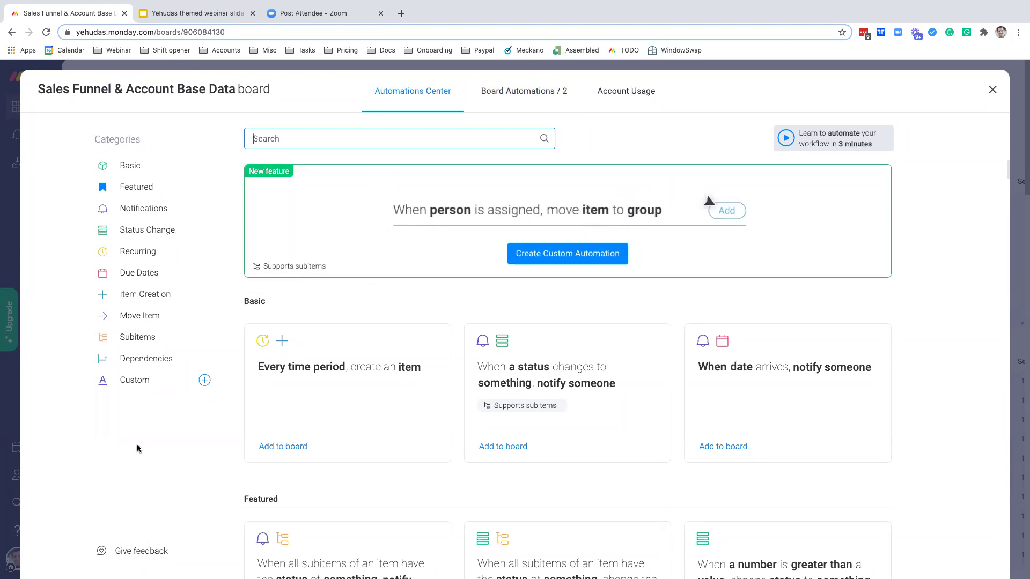
click(151, 383)
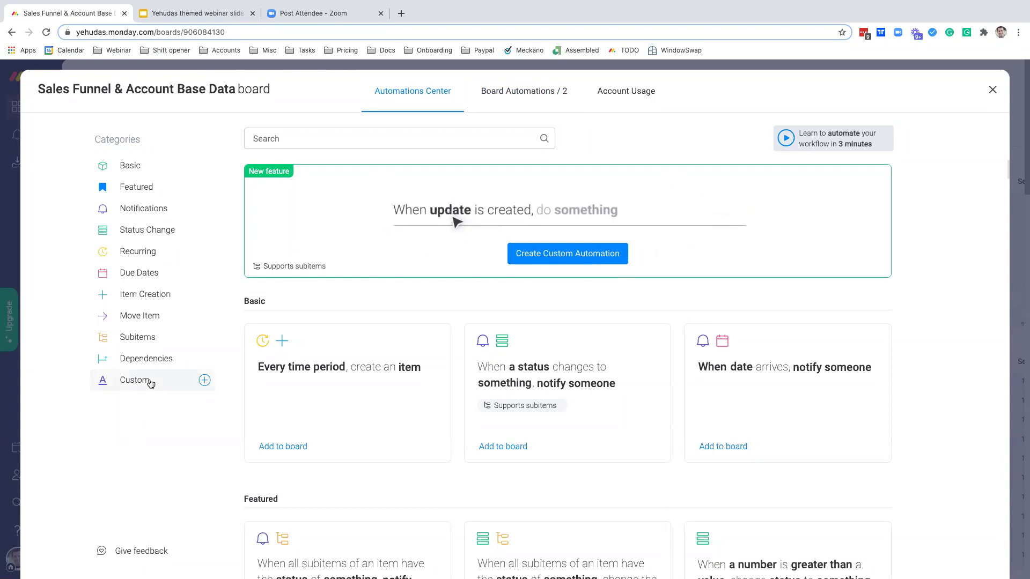
click(149, 383)
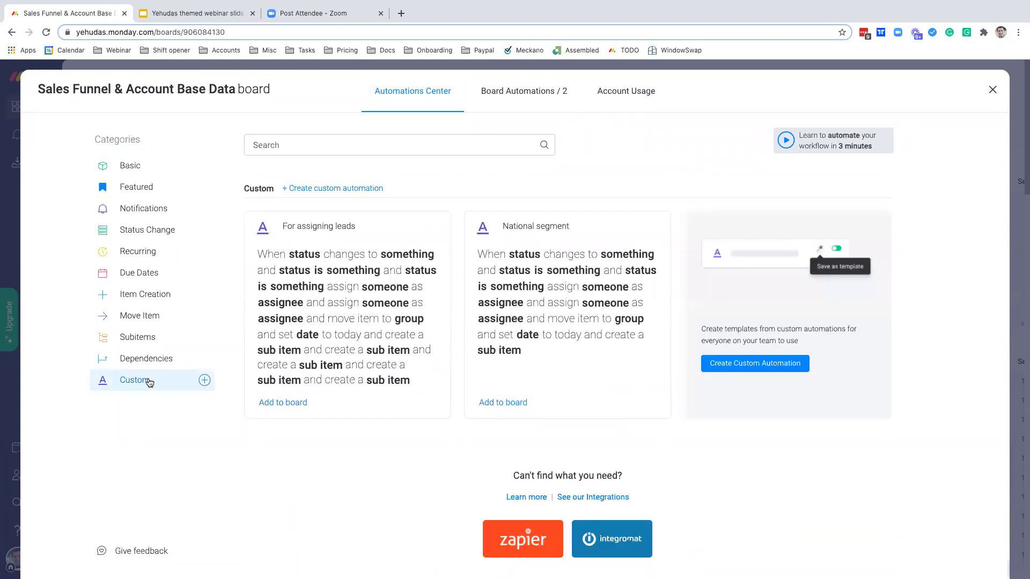
click(204, 380)
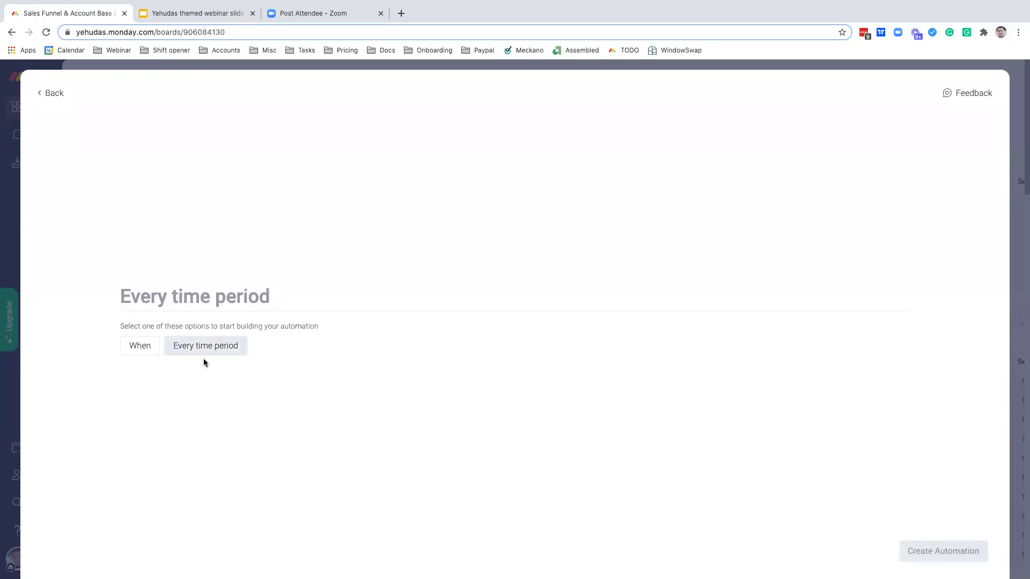
Set the automation's trigger to when the Contract status changes to Signed.
click(138, 344)
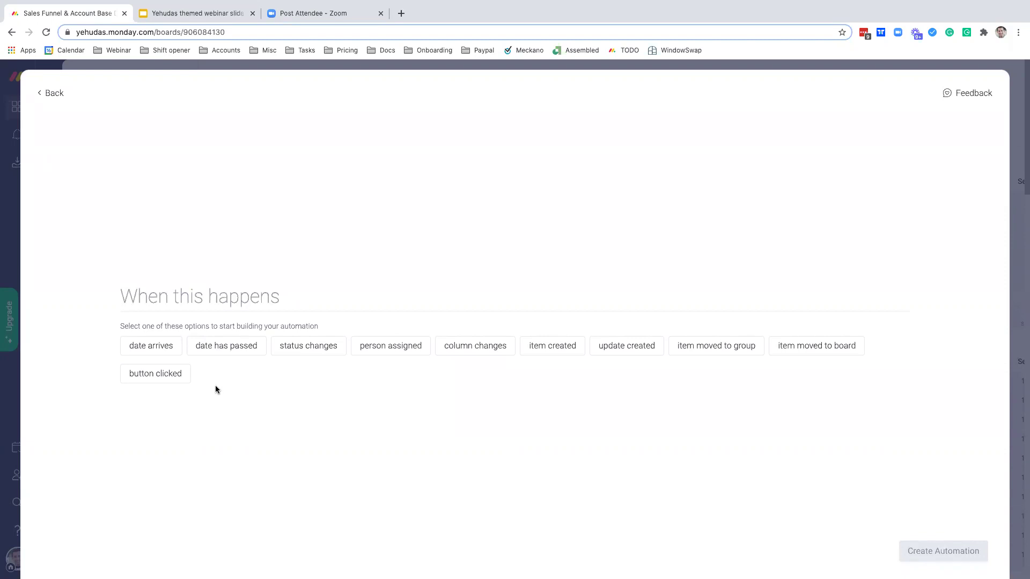
click(307, 347)
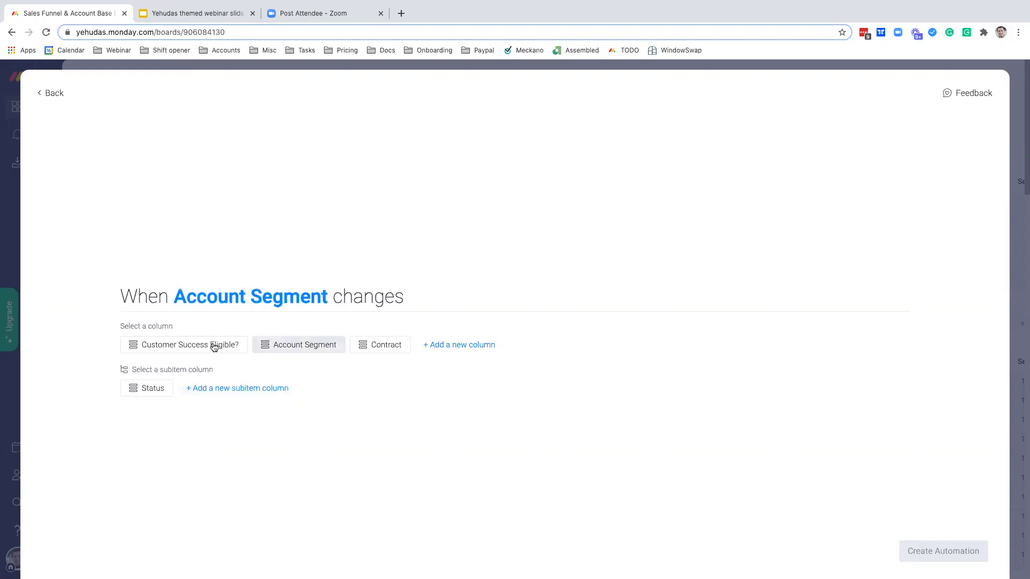
click(377, 346)
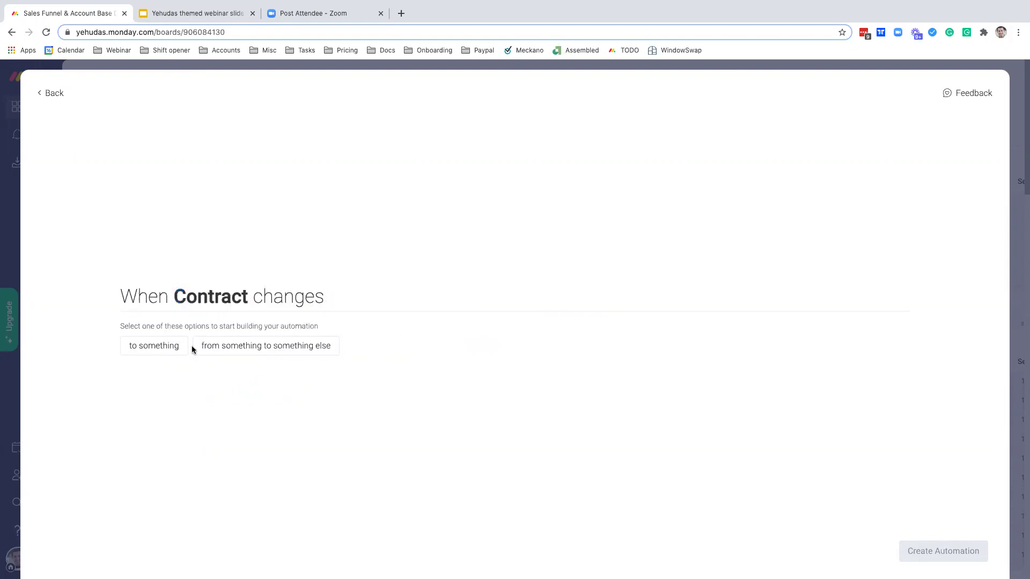
click(142, 348)
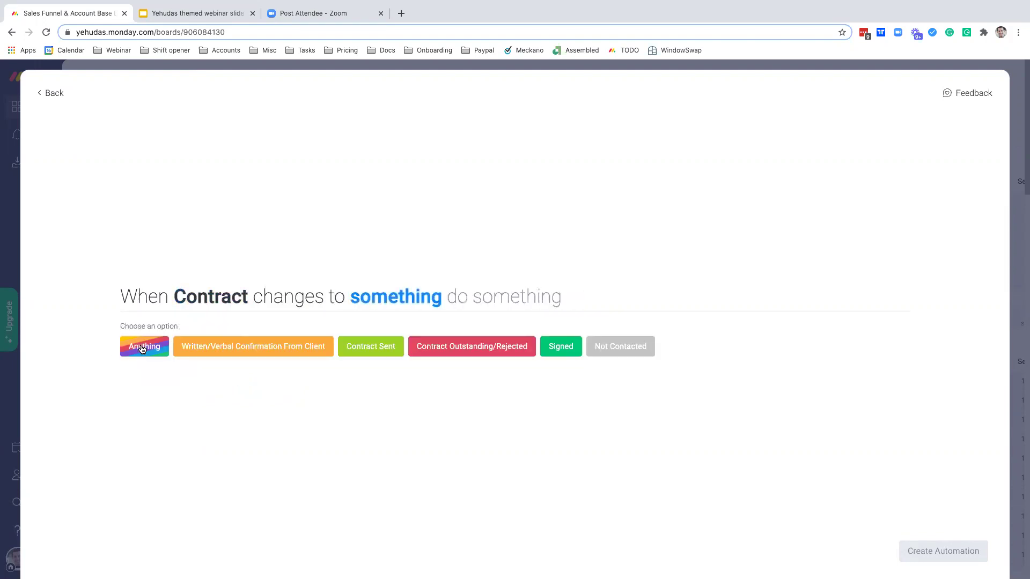
click(558, 349)
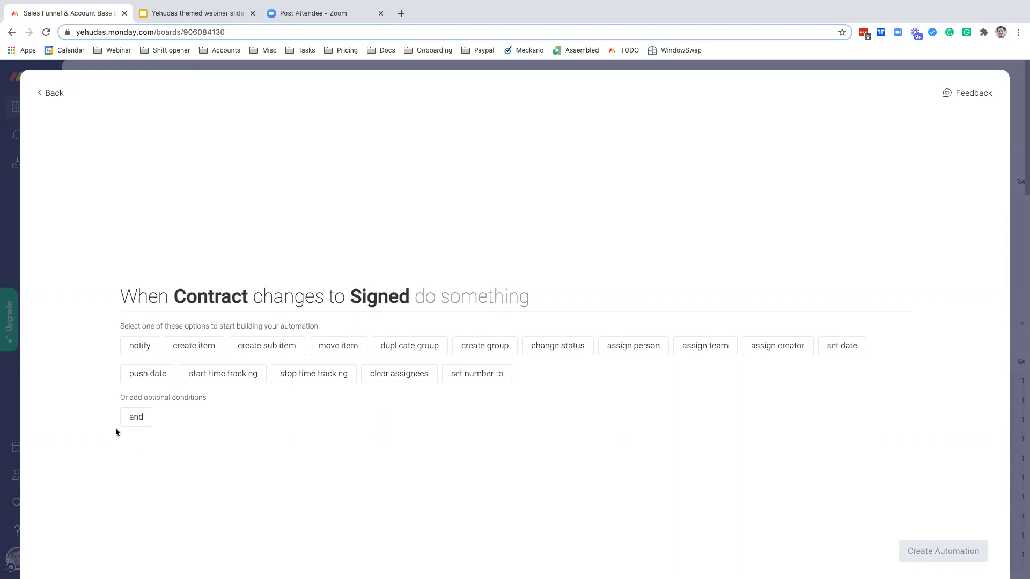
Add the condition that Customer Success Eligible? is Yes to the automation.
click(137, 417)
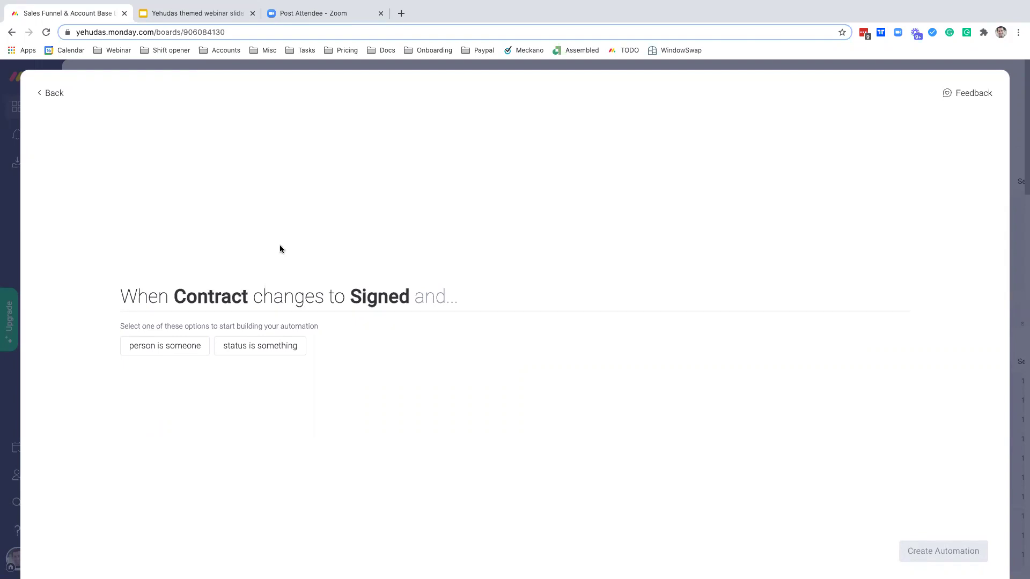
mouse_move(335, 288)
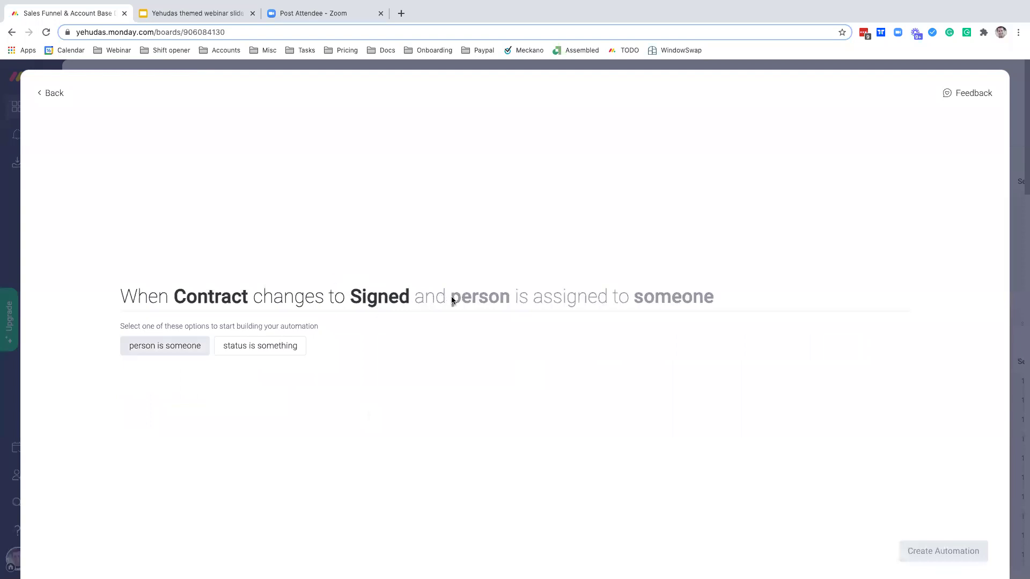
click(271, 348)
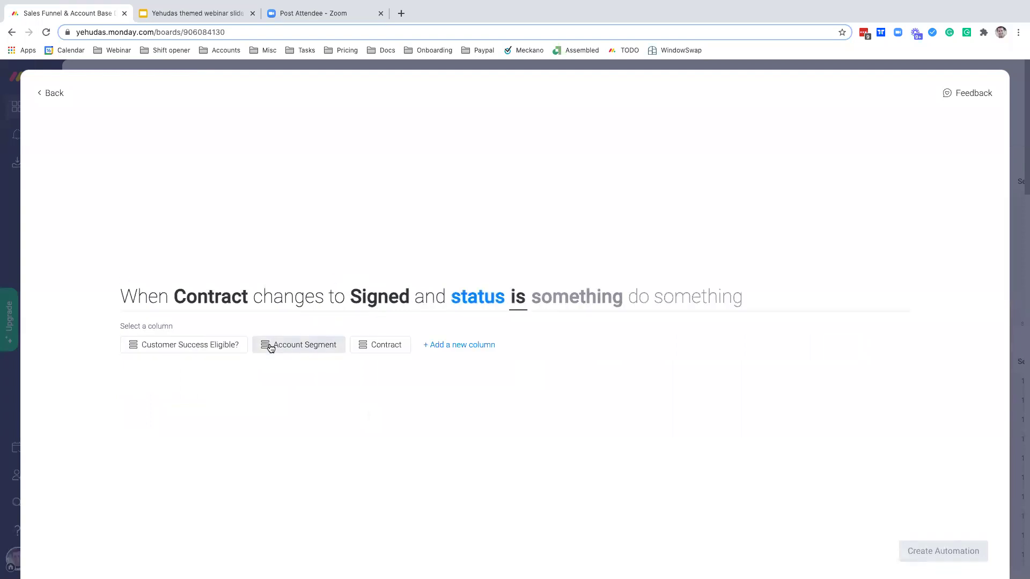
click(205, 347)
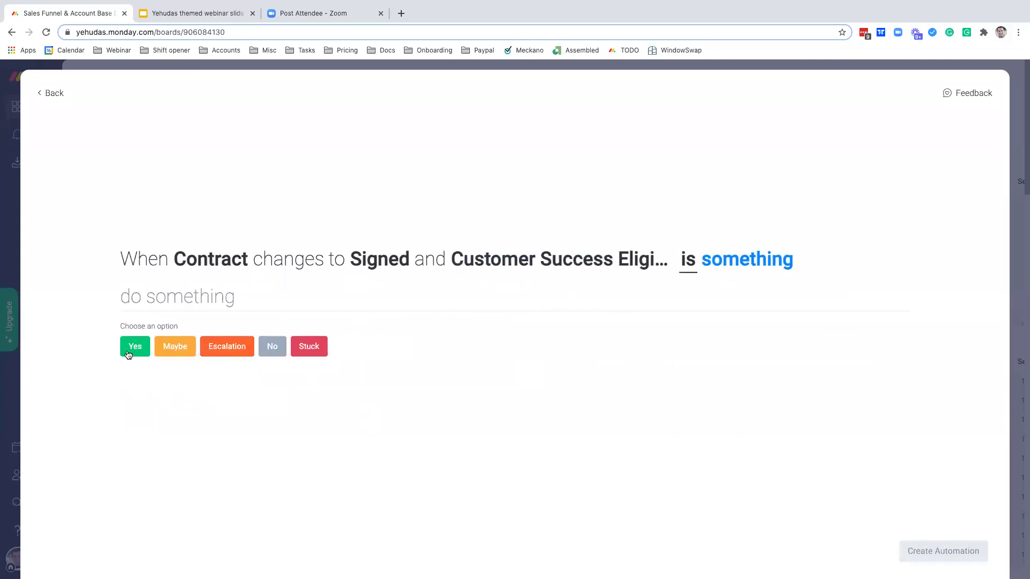
click(129, 353)
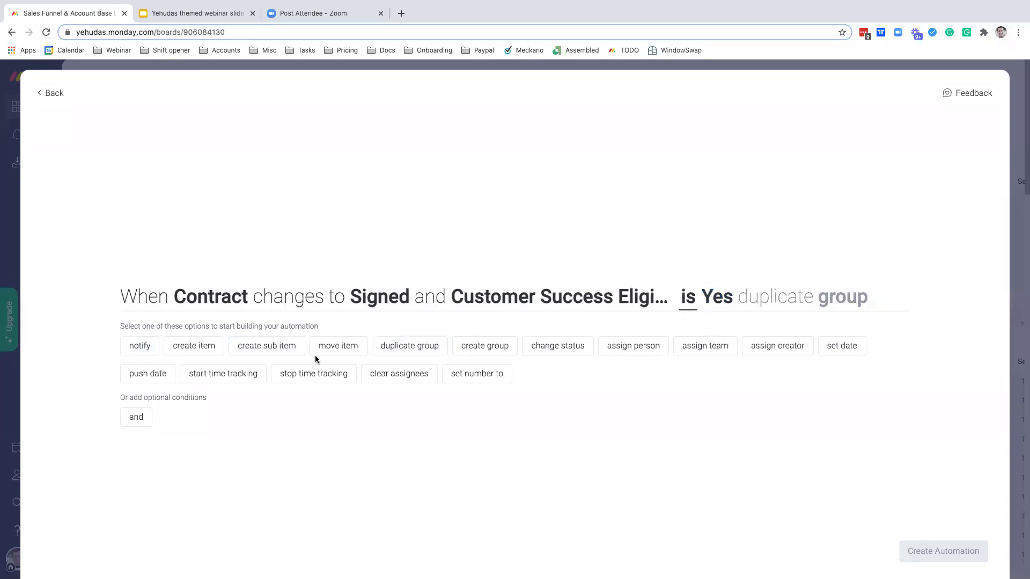
Add a change status action that sets Account Segment to National.
click(549, 346)
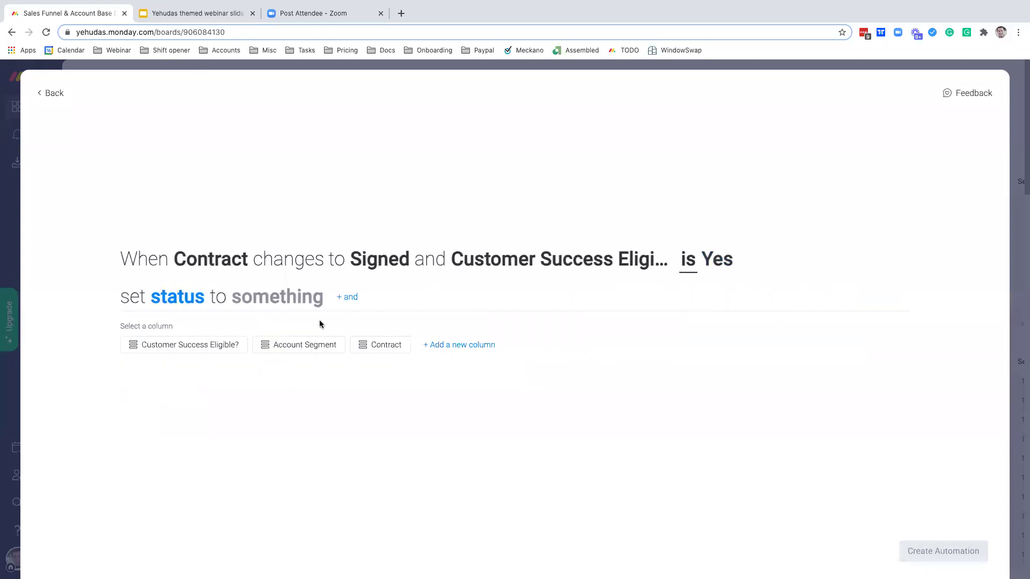
click(202, 347)
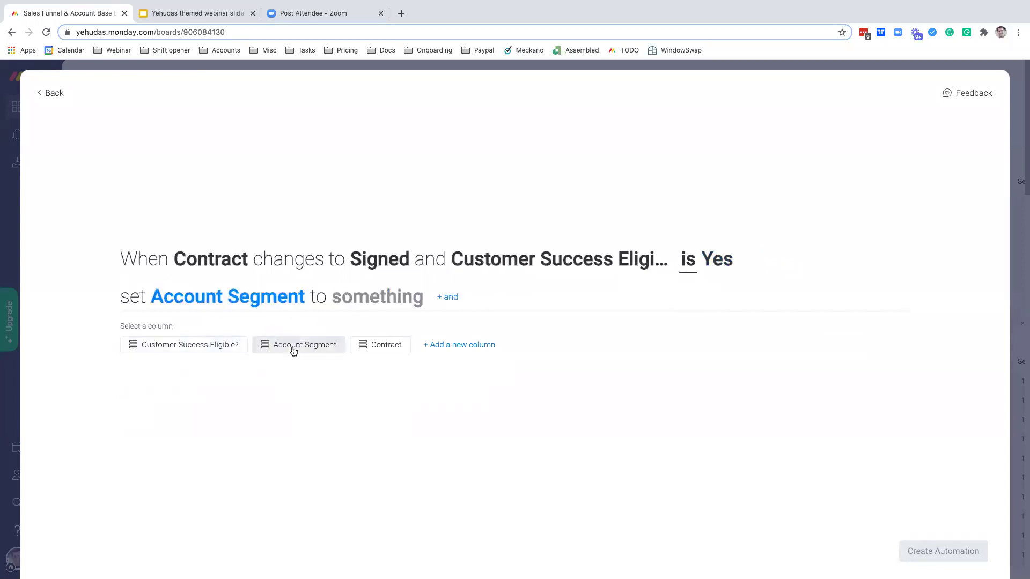
click(294, 346)
click(149, 348)
click(203, 349)
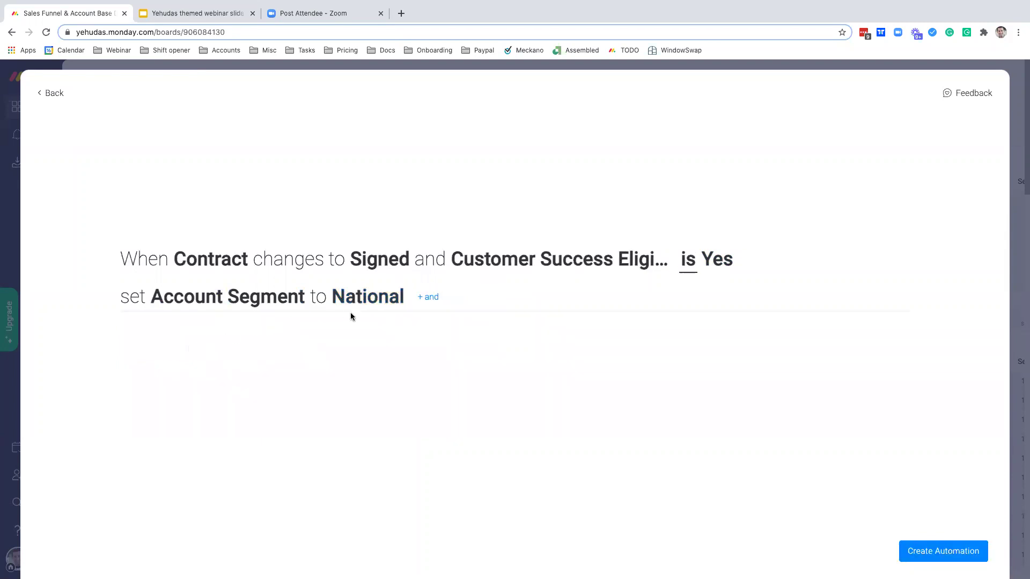
Add an assign person action to the automation that assigns the account manager from the people list as AM.
click(426, 300)
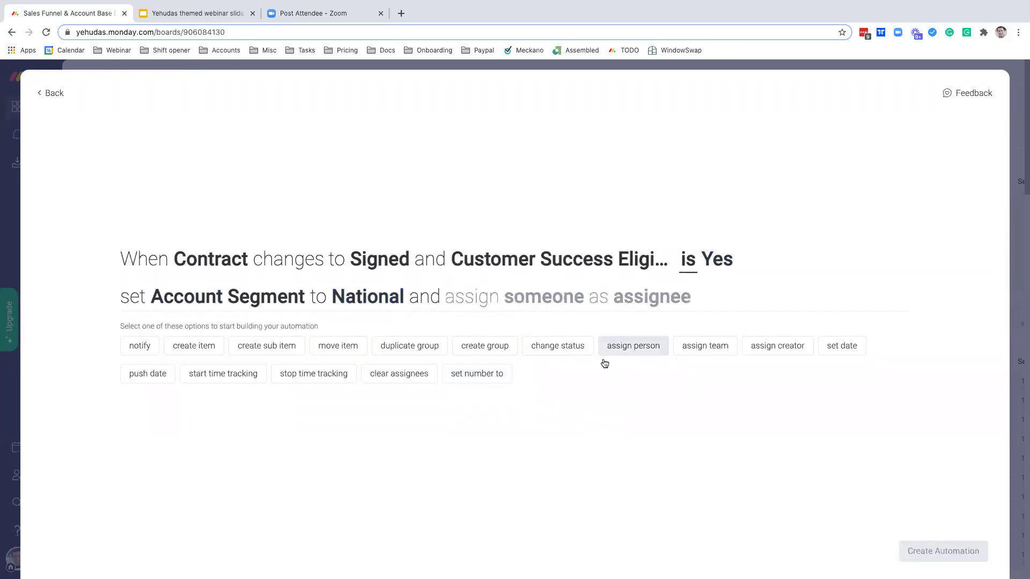
click(615, 353)
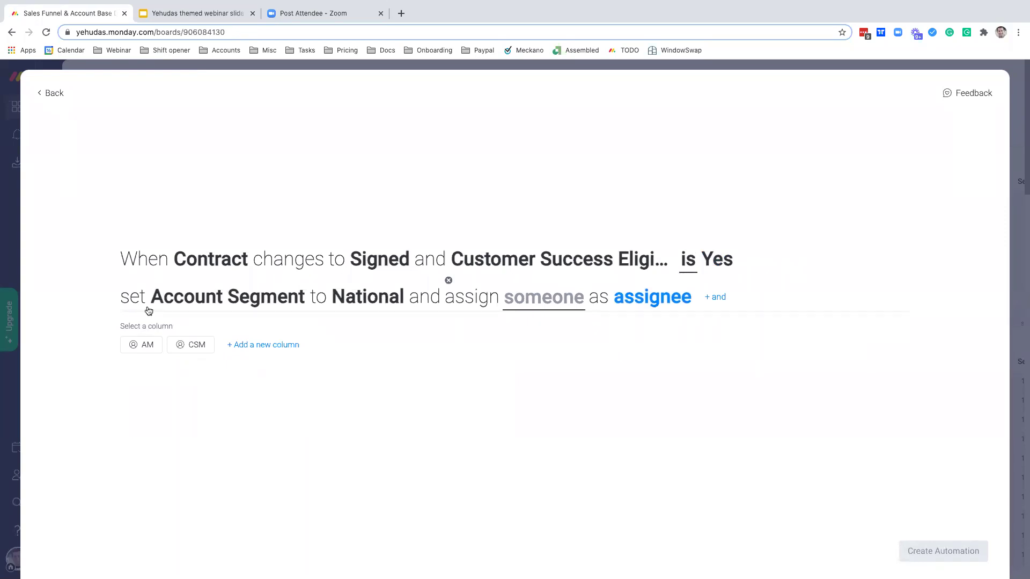
click(149, 347)
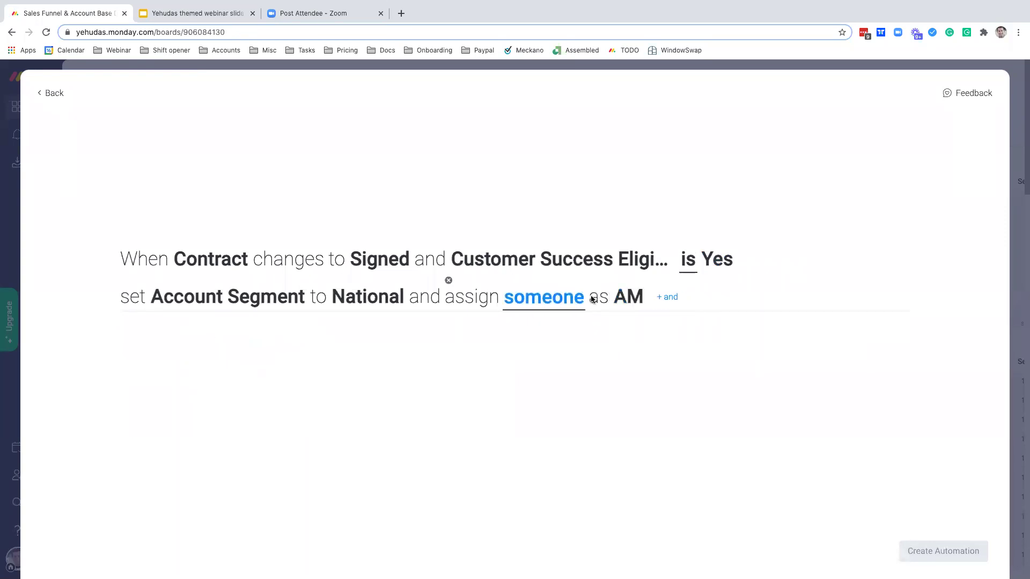
click(566, 300)
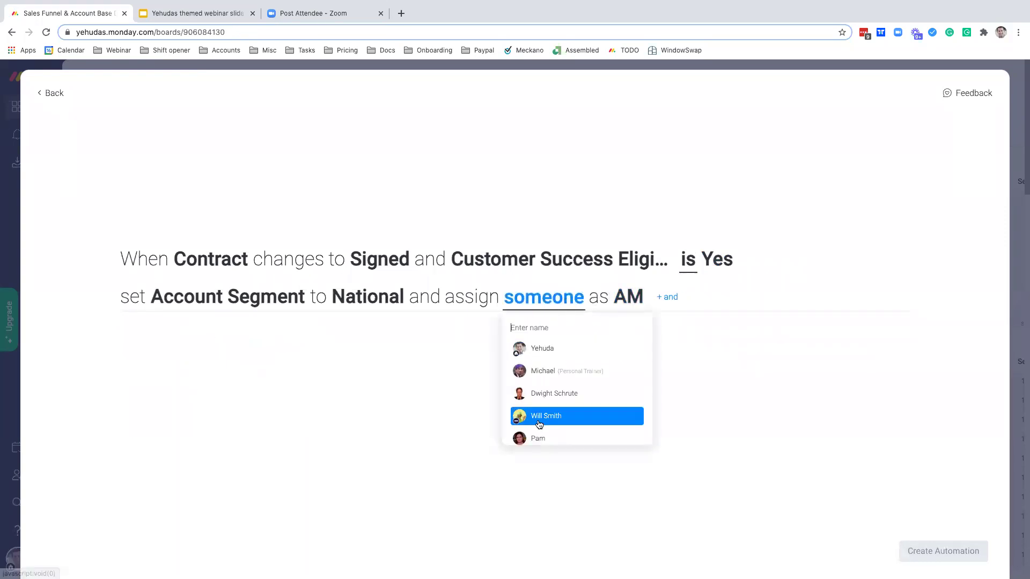
text(jim)
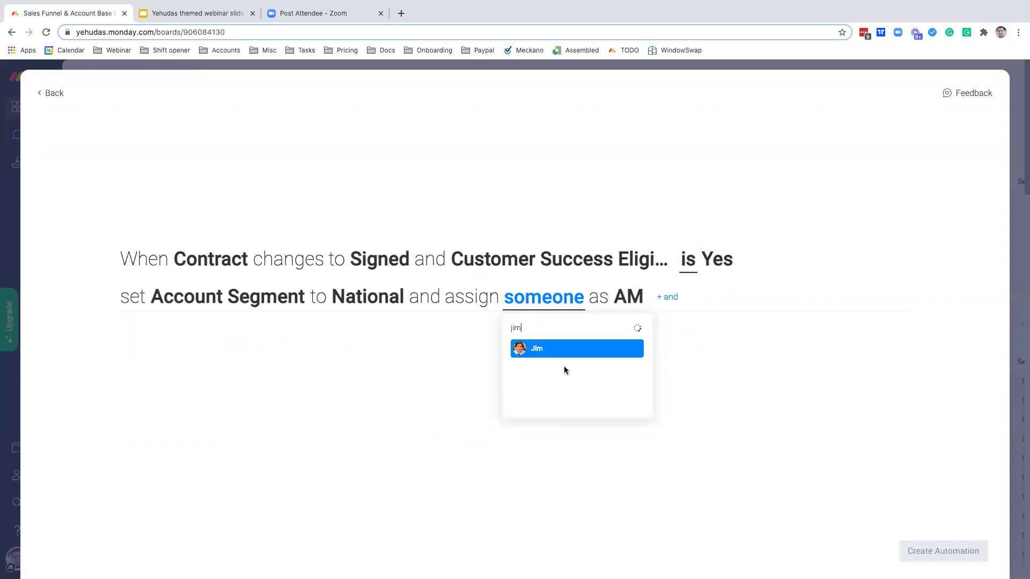
key(BackSpace)
key(BackSpace)
key(BackSpace)
text(Jim)
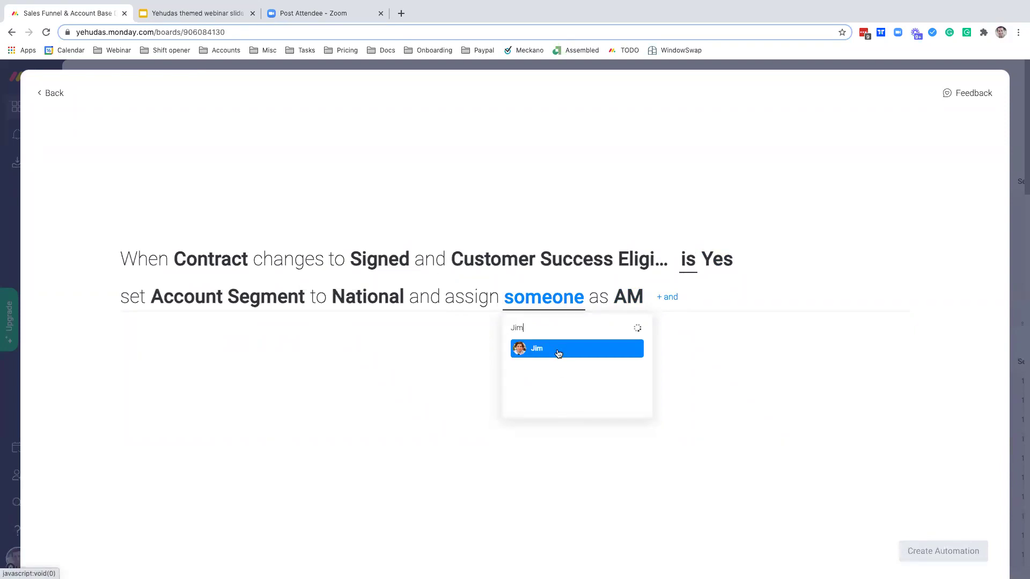
click(667, 299)
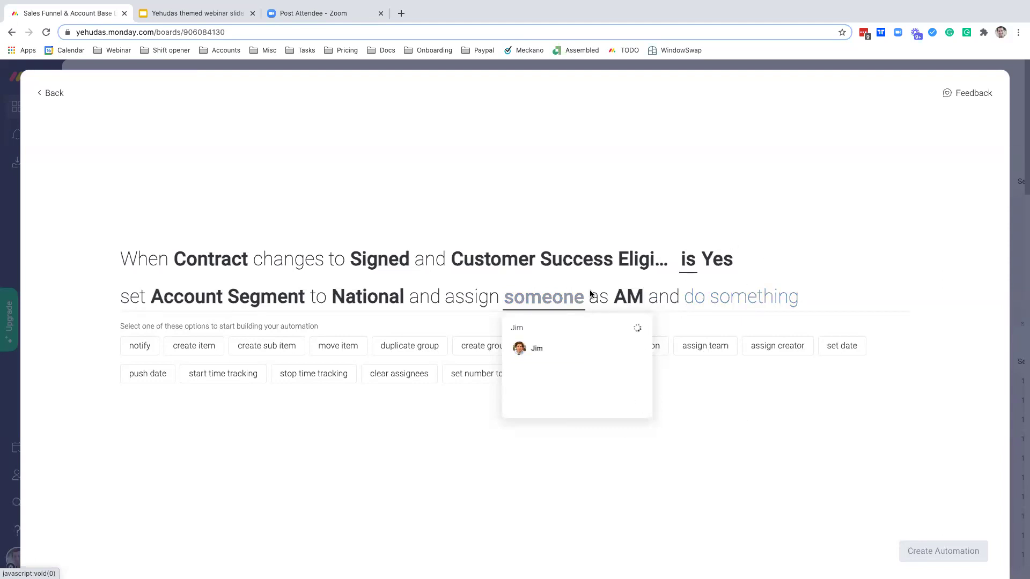
click(607, 348)
click(566, 304)
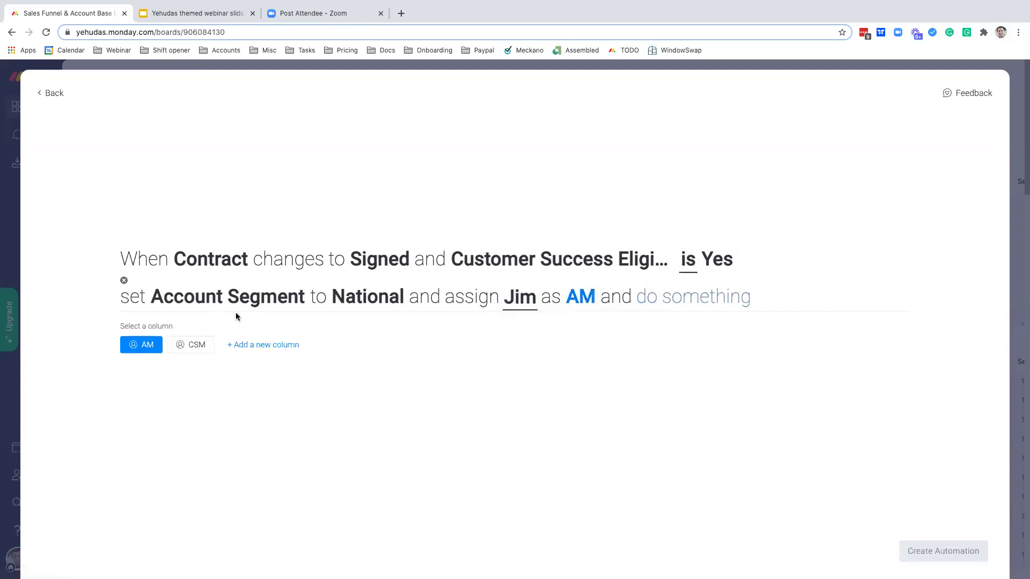
click(185, 348)
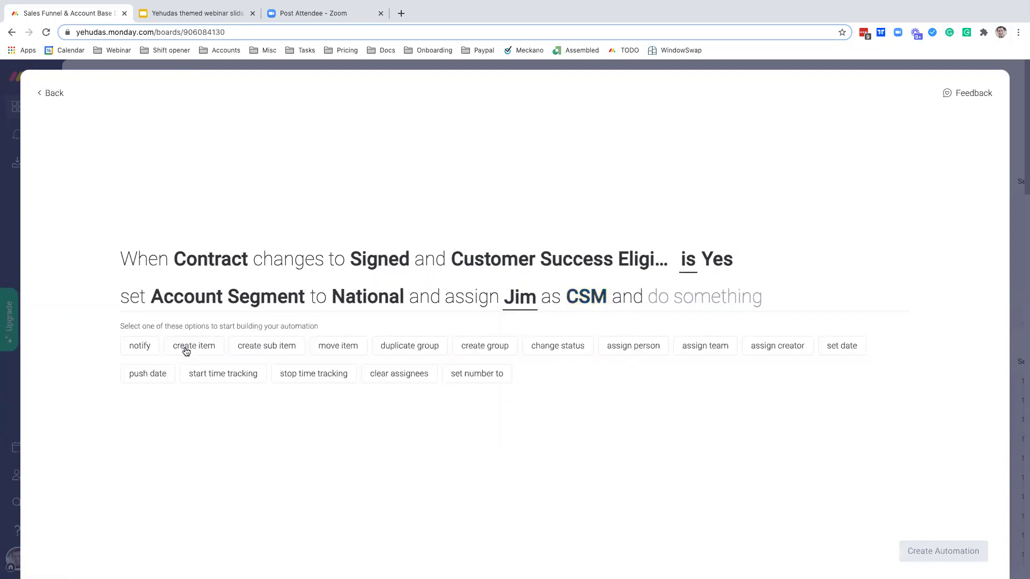
click(584, 297)
click(129, 347)
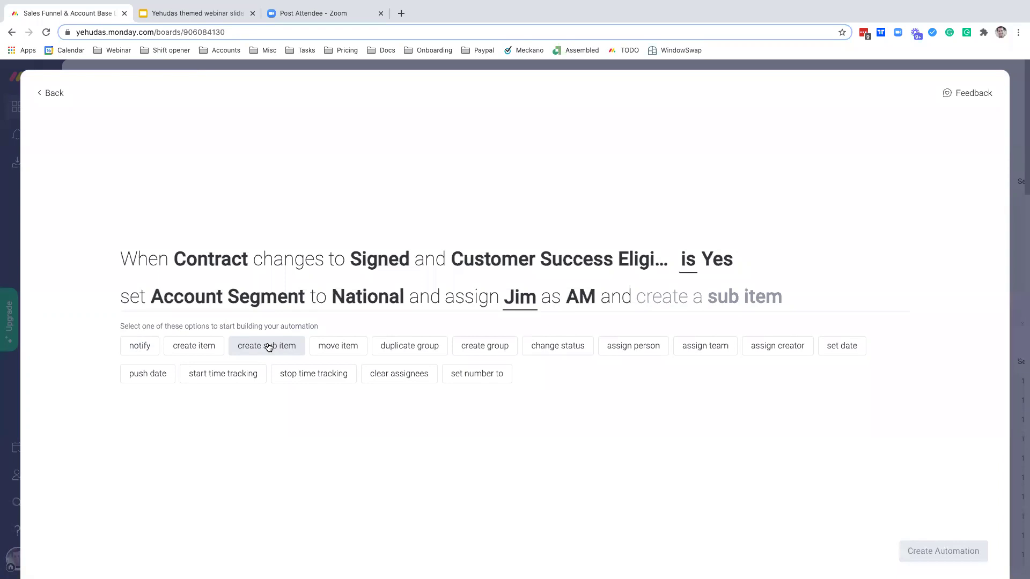
Add a second assign person action that assigns the customer success team member as CSM.
click(614, 349)
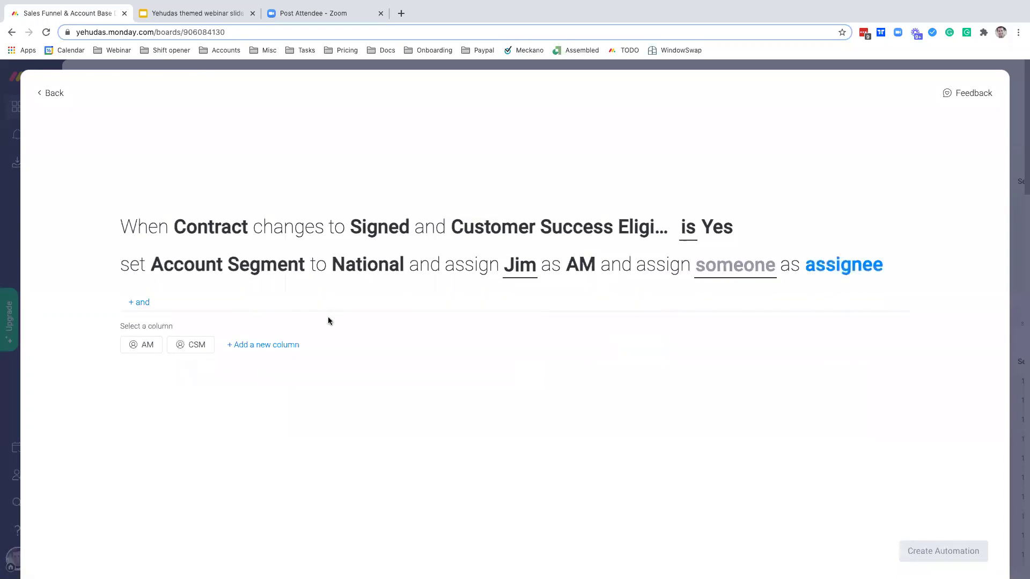
click(195, 349)
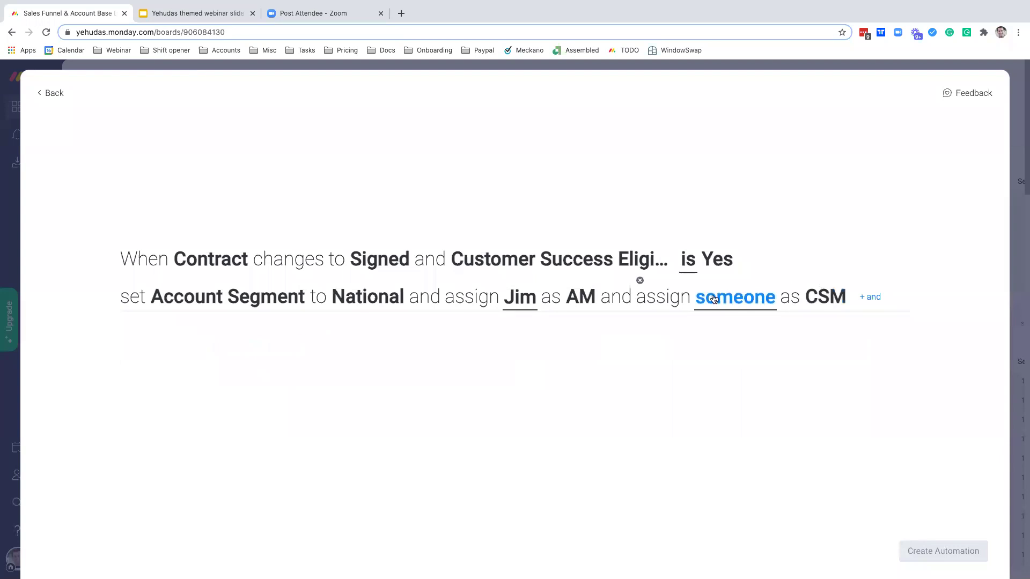
text(pam)
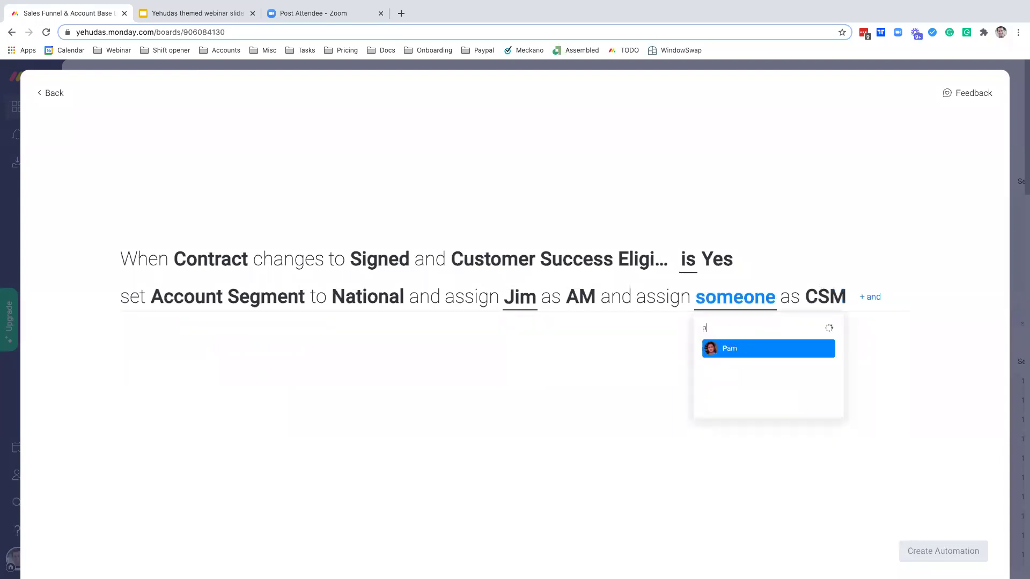
key(BackSpace)
key(BackSpace)
key(BackSpace)
text(Pam)
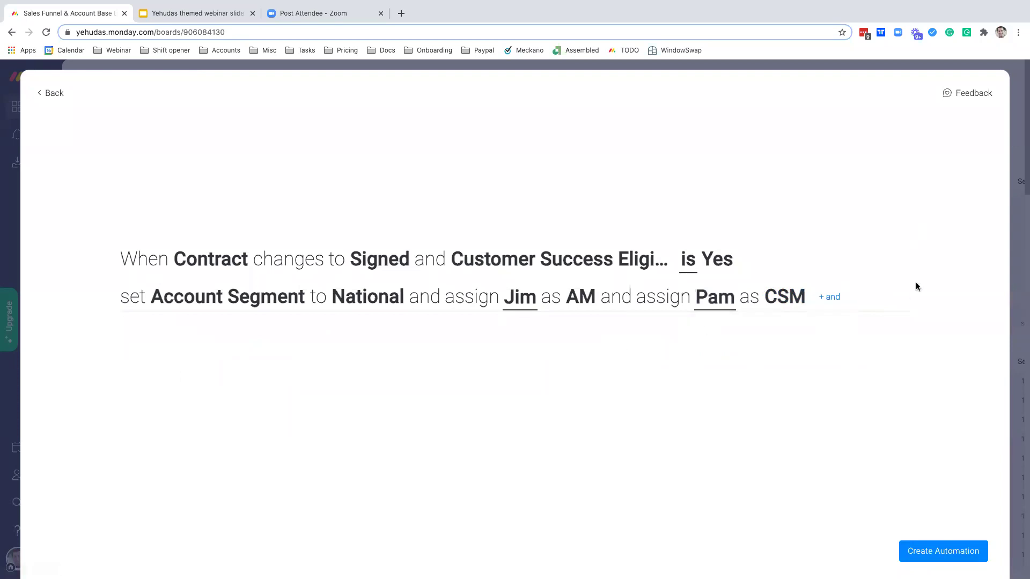
Add a move item action that sends the item to the National Partnerships group.
click(829, 298)
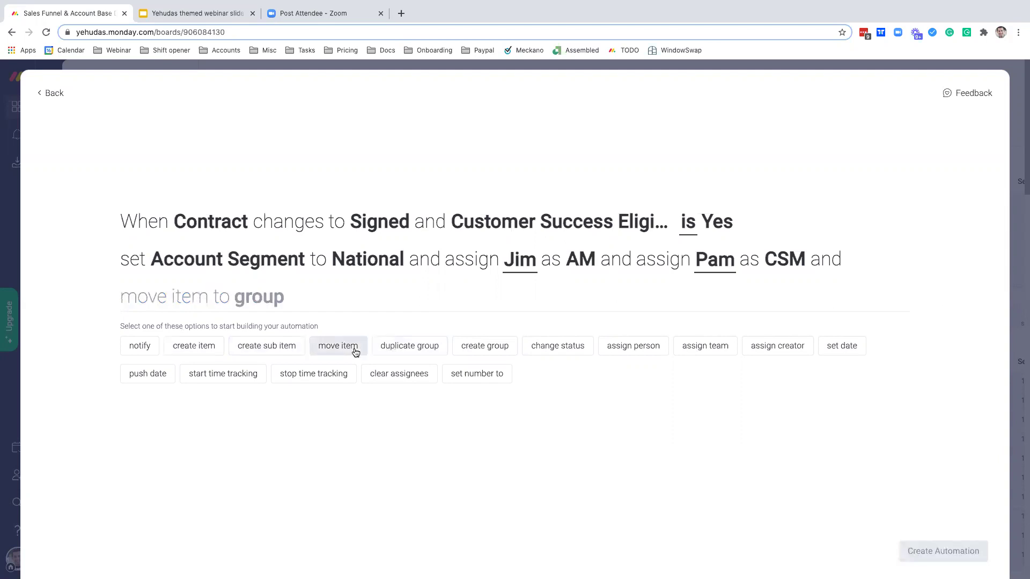
click(333, 347)
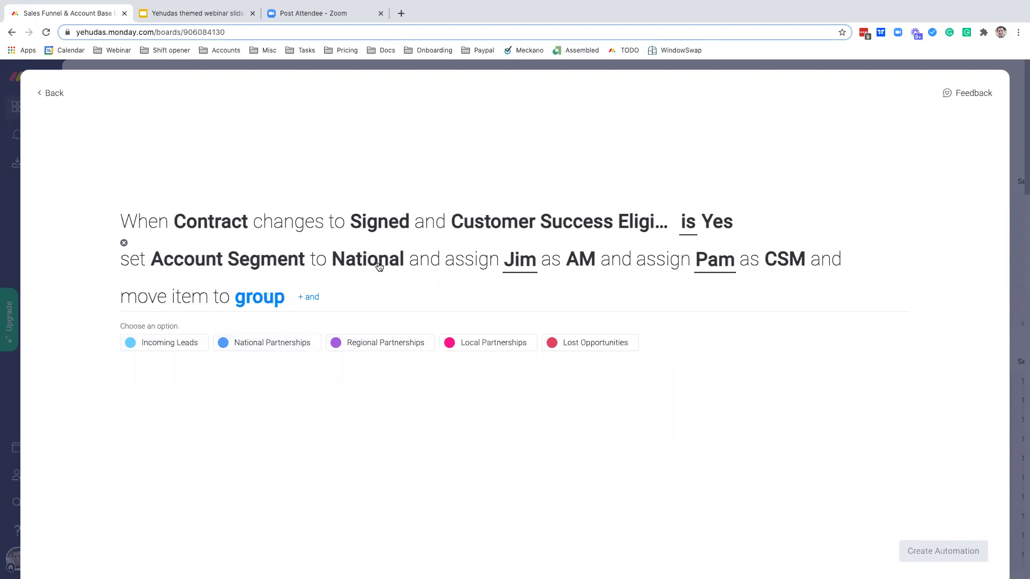
click(265, 348)
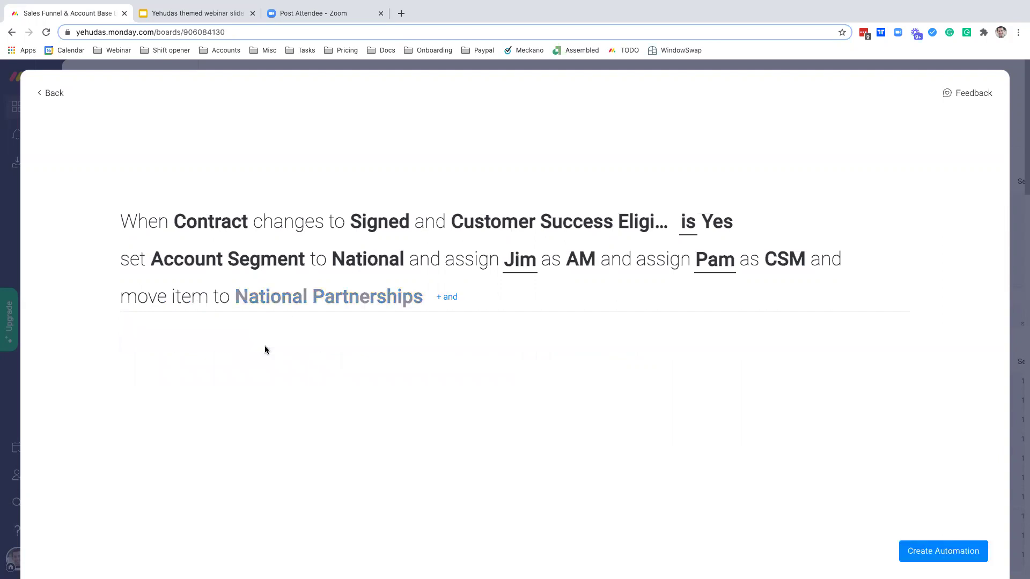
Add a set date action that sets Close Date to today.
click(452, 298)
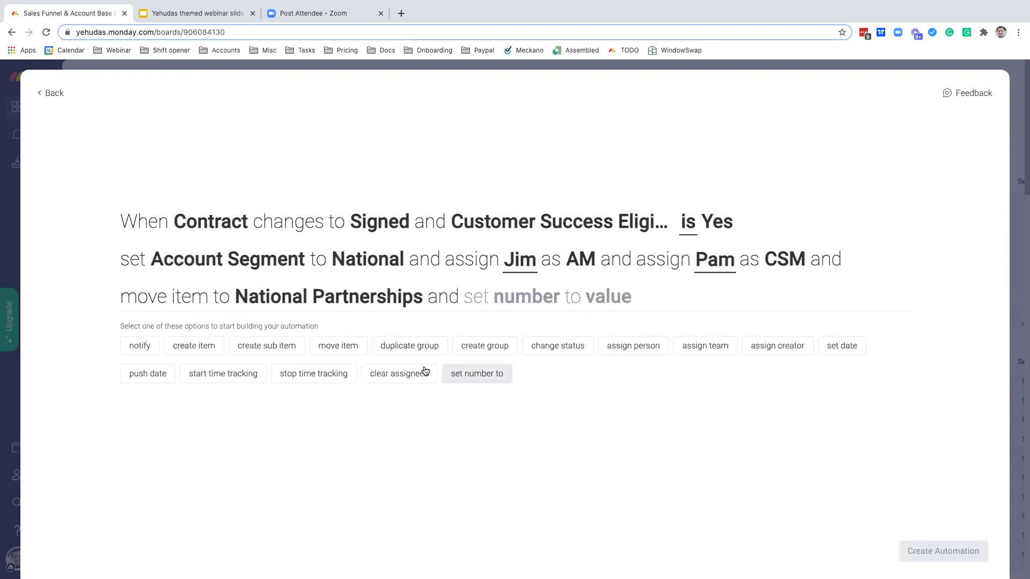
click(842, 350)
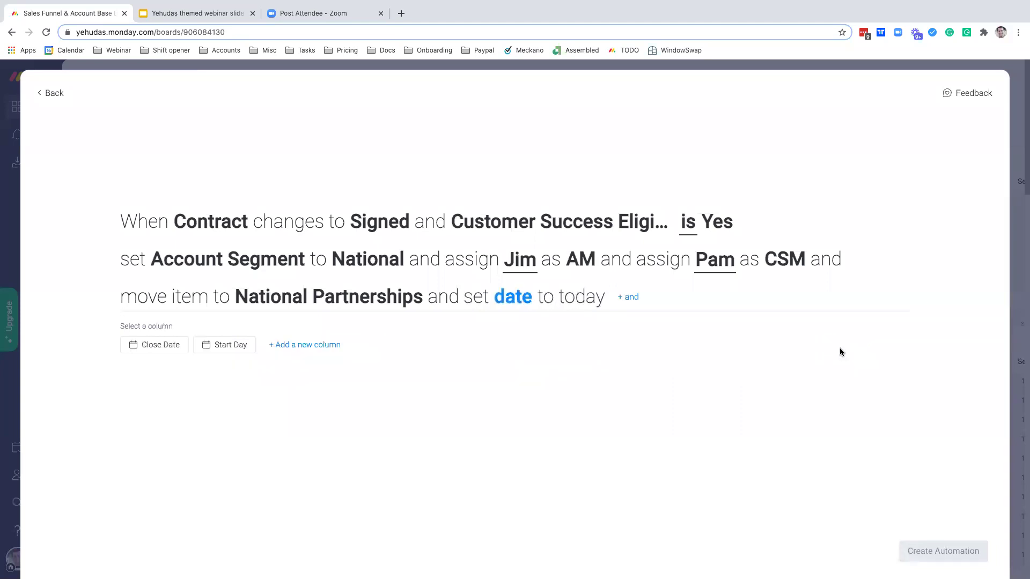
click(141, 345)
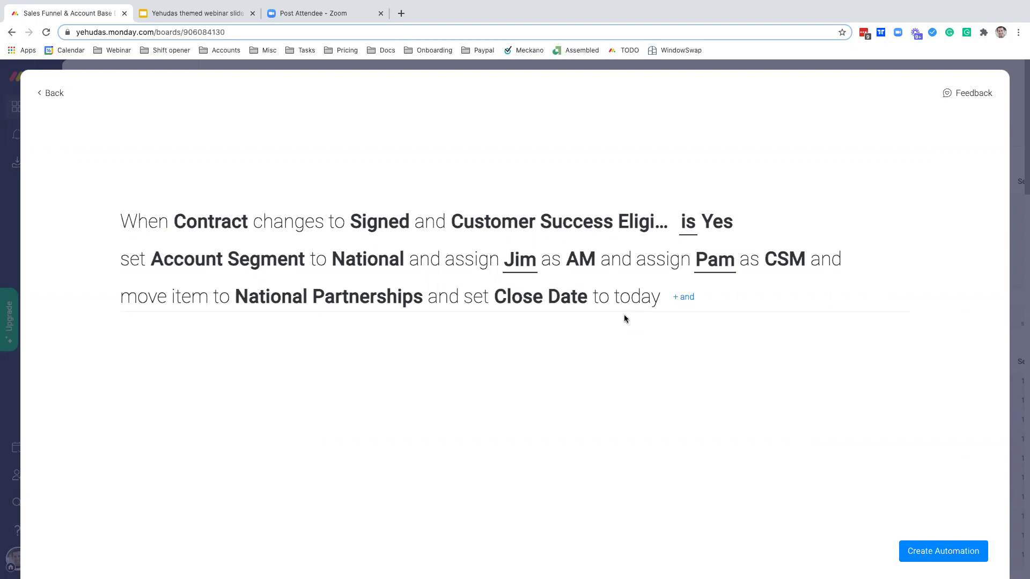
Add a create sub item action and name the sub item "Opportunity Assesment".
click(691, 297)
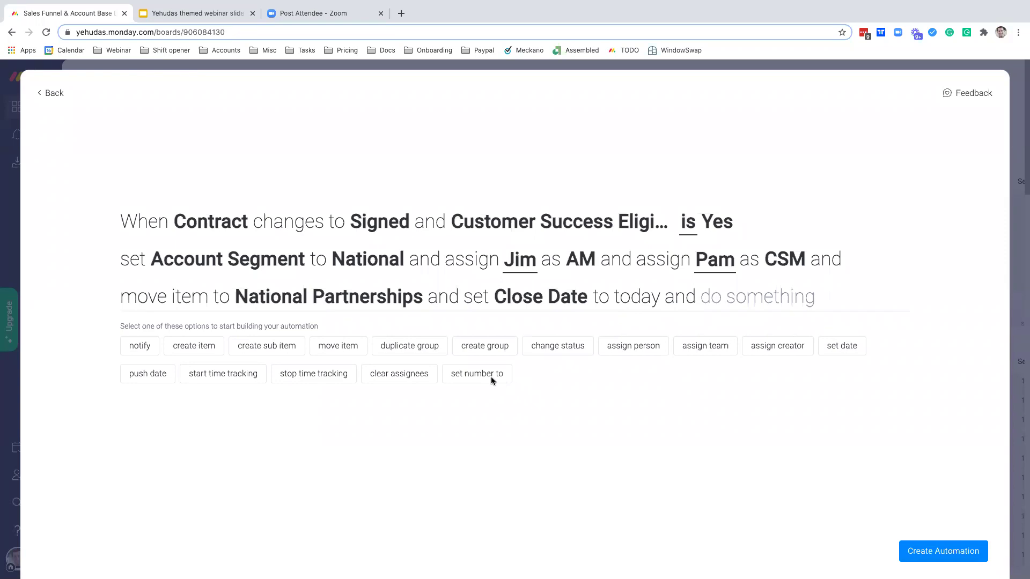
click(260, 350)
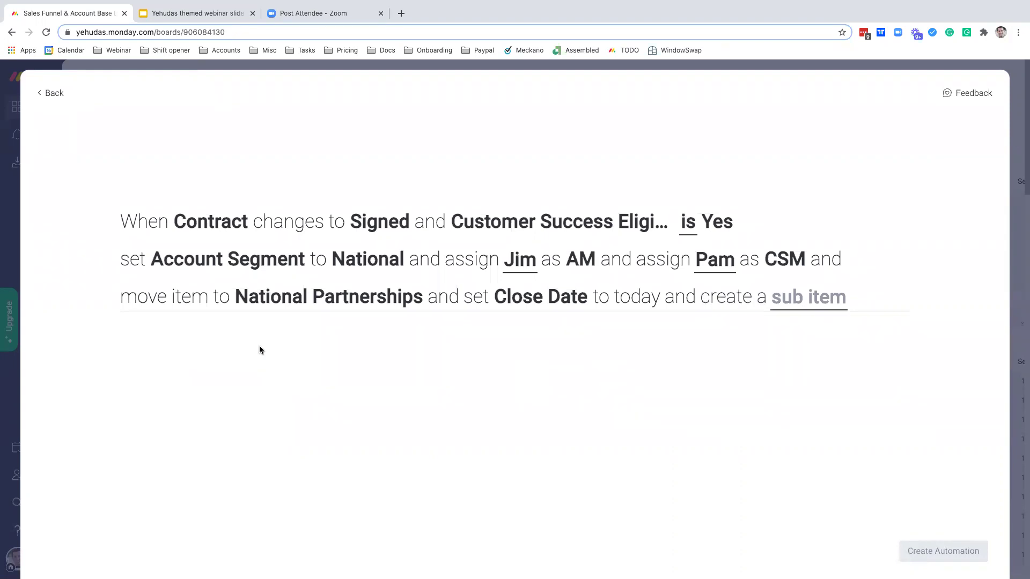
click(813, 303)
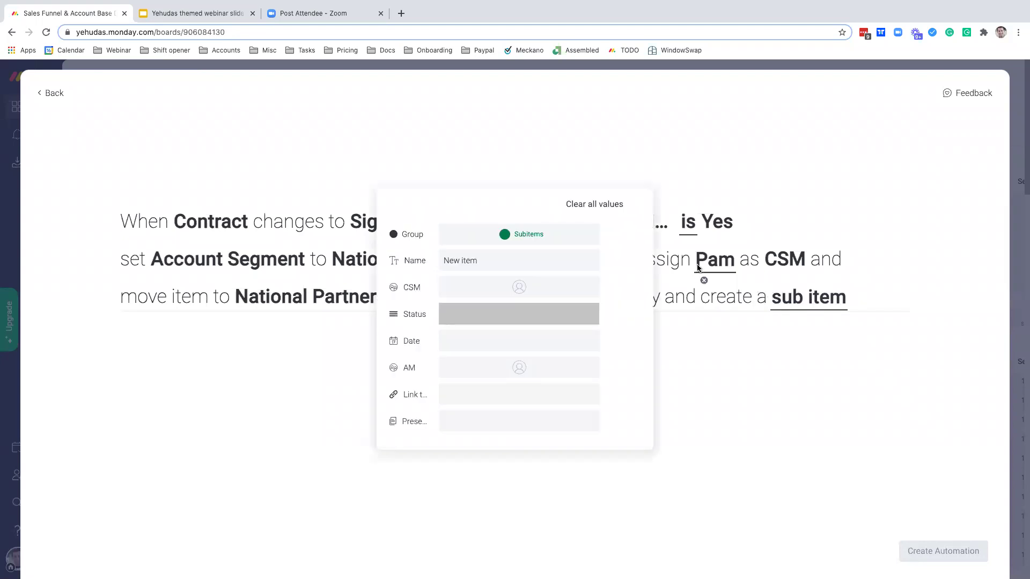
click(482, 263)
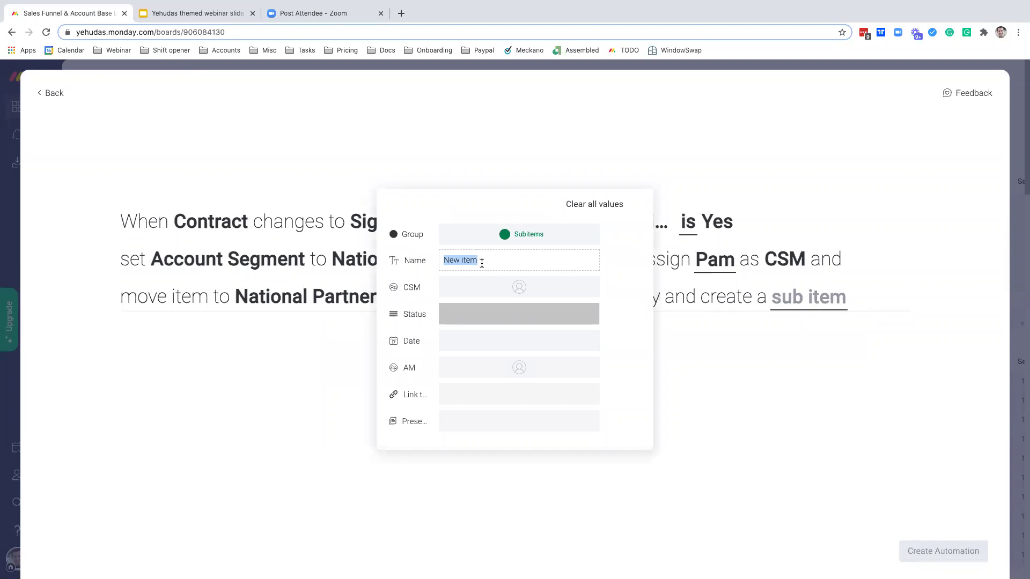
text(Opportunity Assesment)
Fill the sub item's CSM and AM fields with the same people assigned in the automation.
click(526, 295)
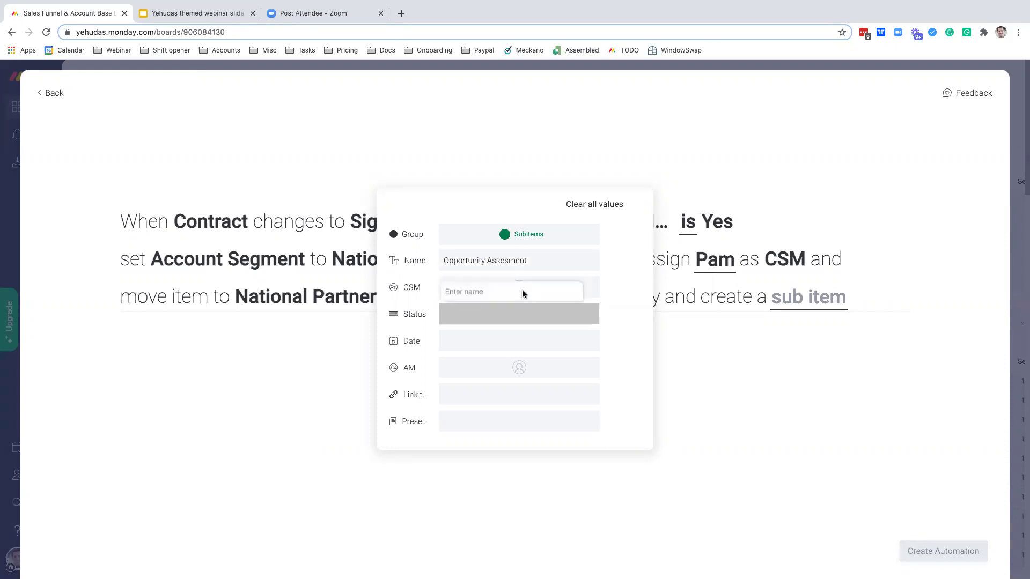
text(Pam)
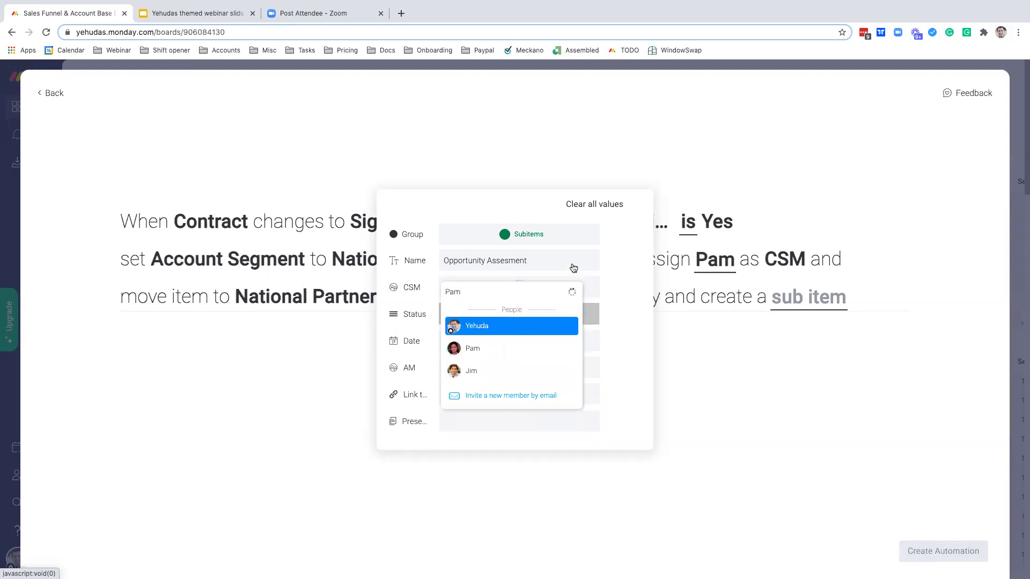
click(477, 349)
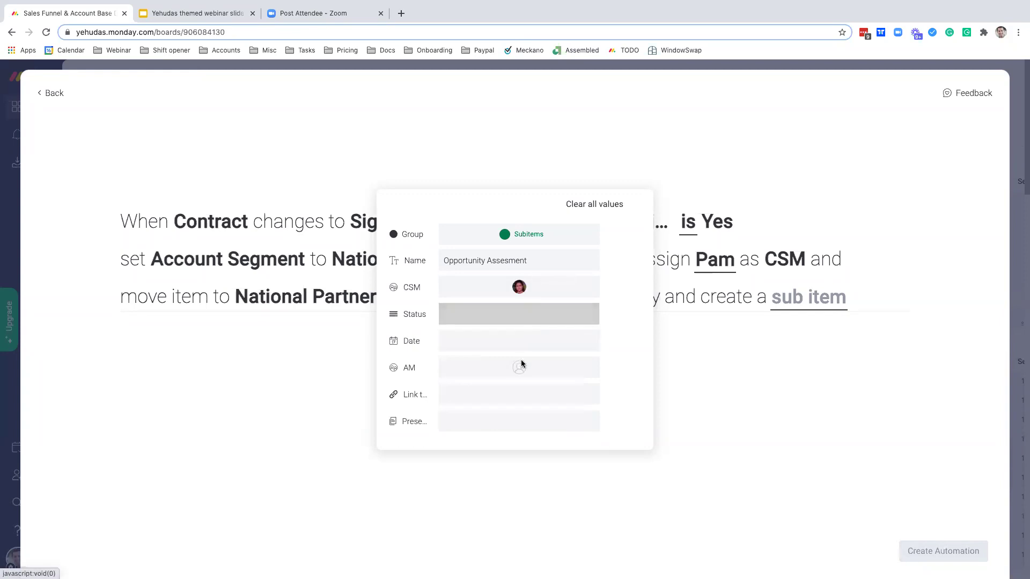
click(522, 369)
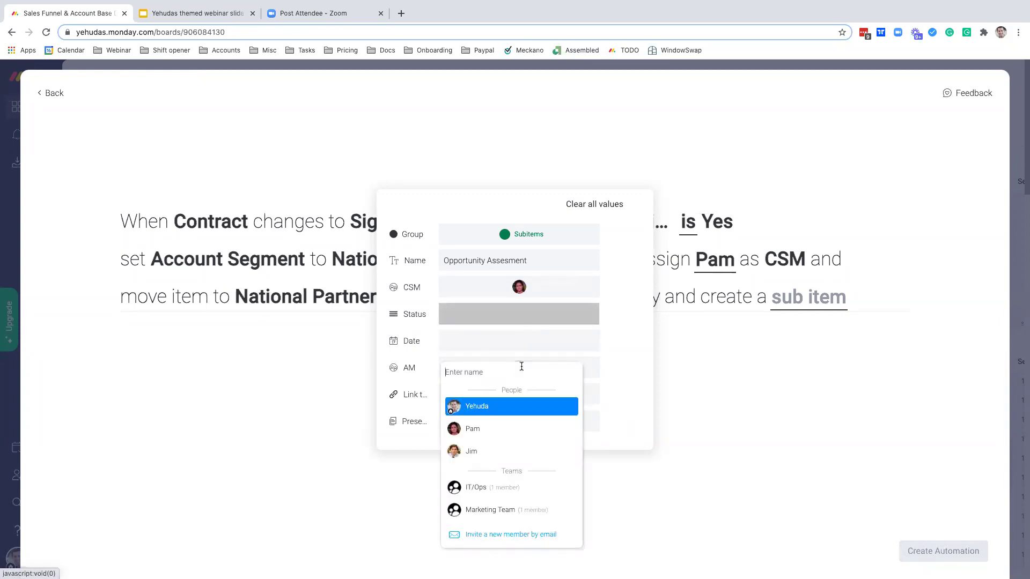
click(469, 452)
click(616, 253)
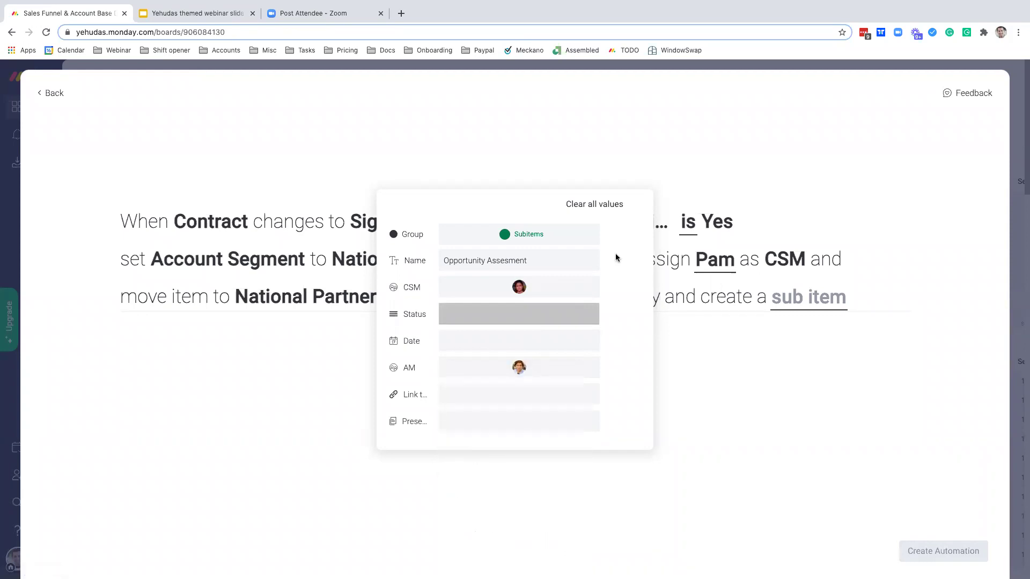
Set the sub item's Status to Assigned and close its details.
click(523, 322)
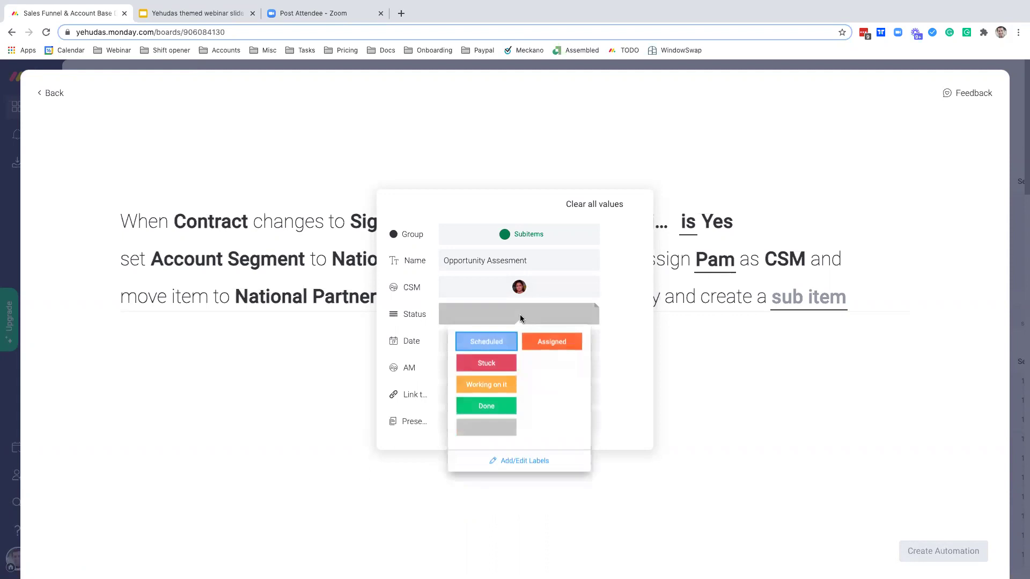
click(544, 343)
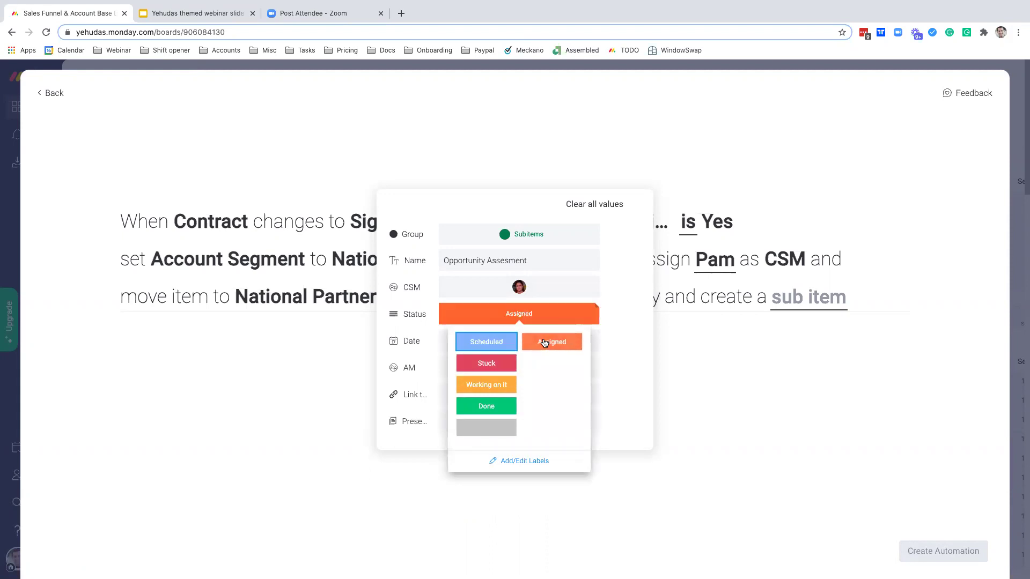
click(718, 339)
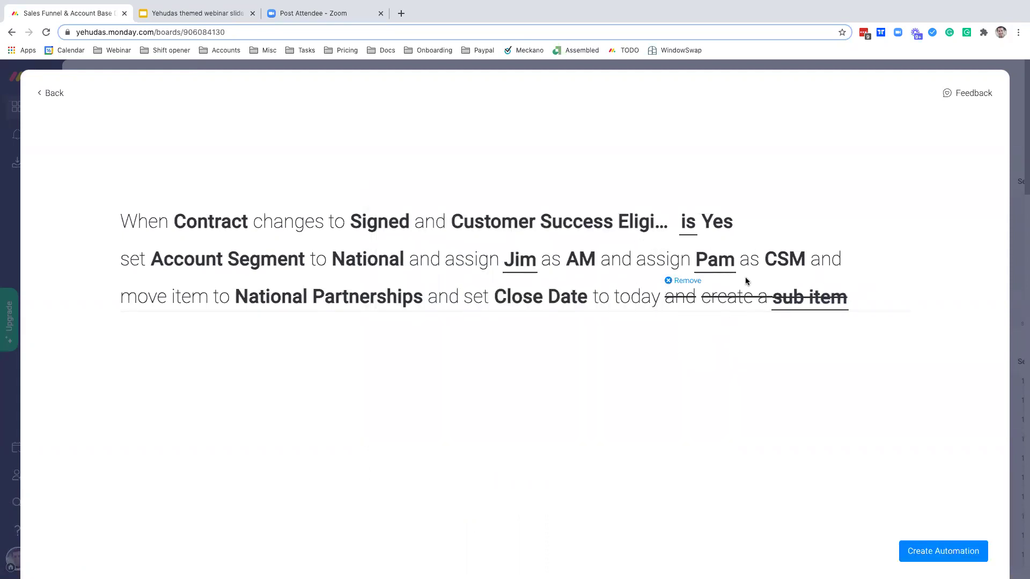
Remove the existing create sub item action and add two new create sub item actions in its place.
click(704, 281)
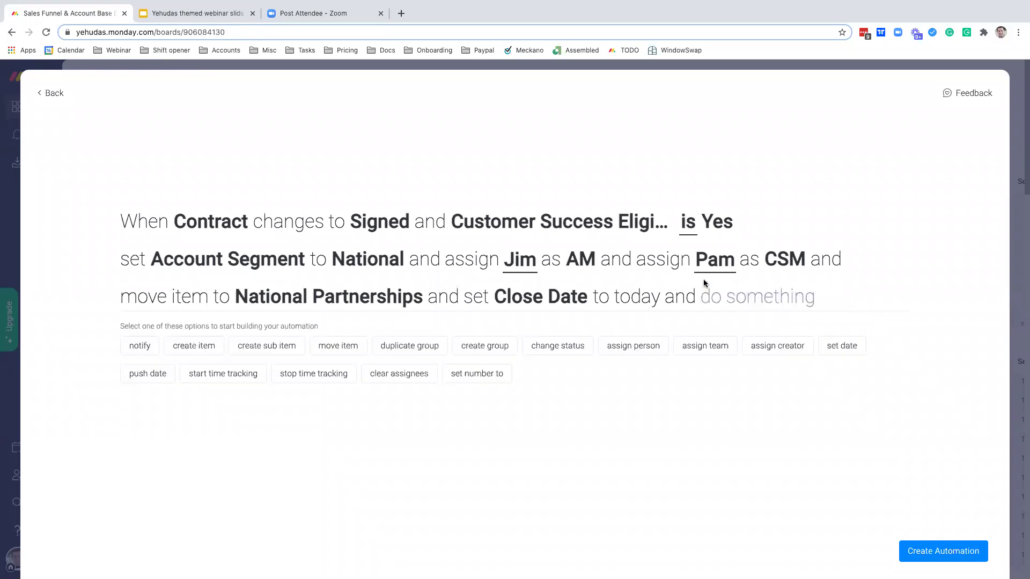
click(268, 346)
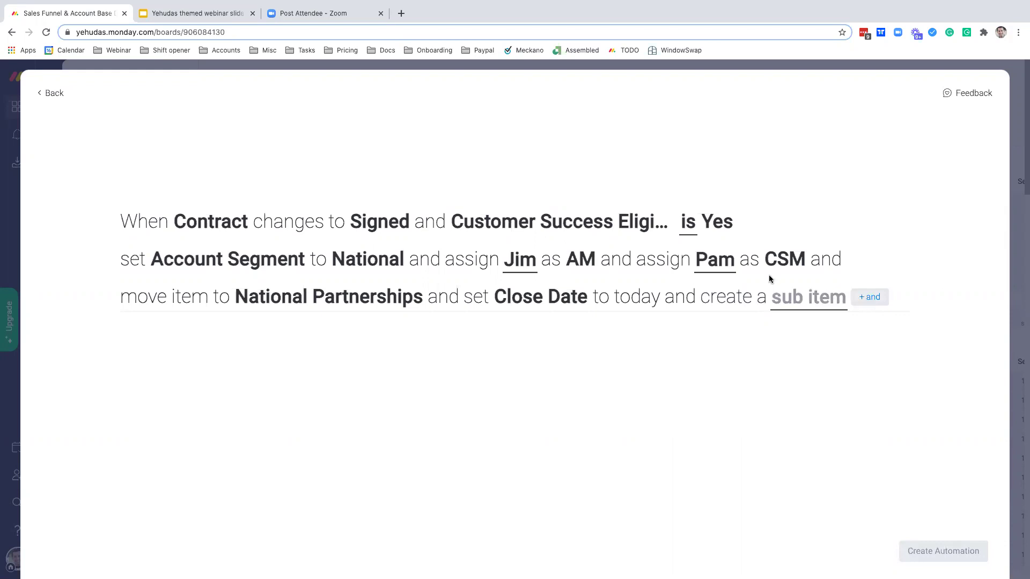
click(861, 298)
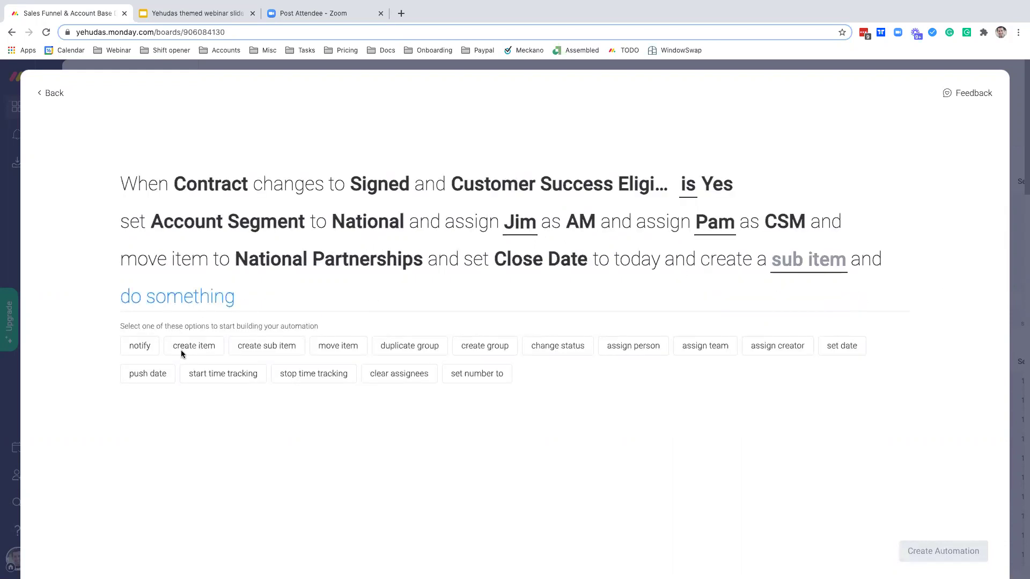
click(269, 346)
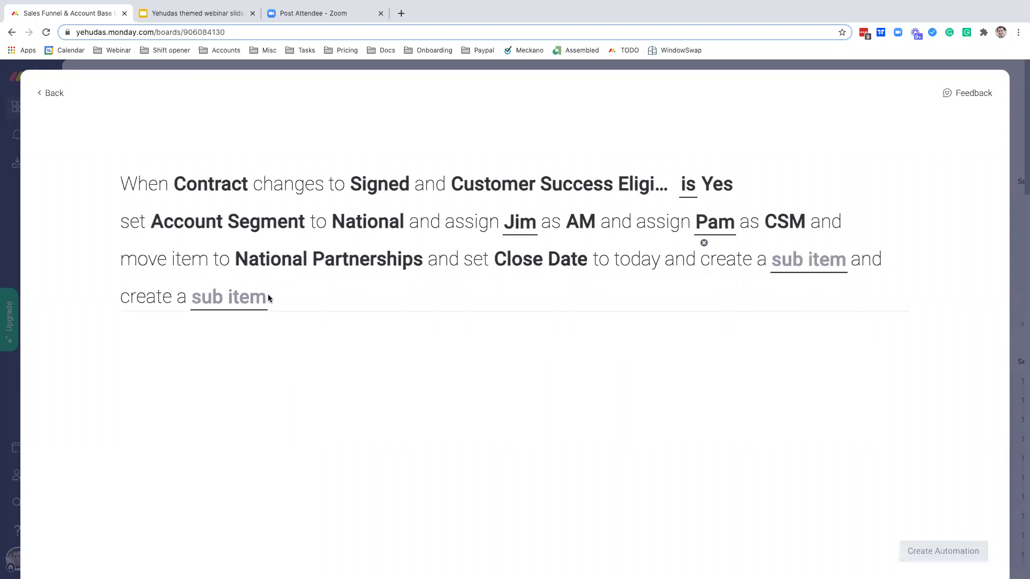
click(252, 299)
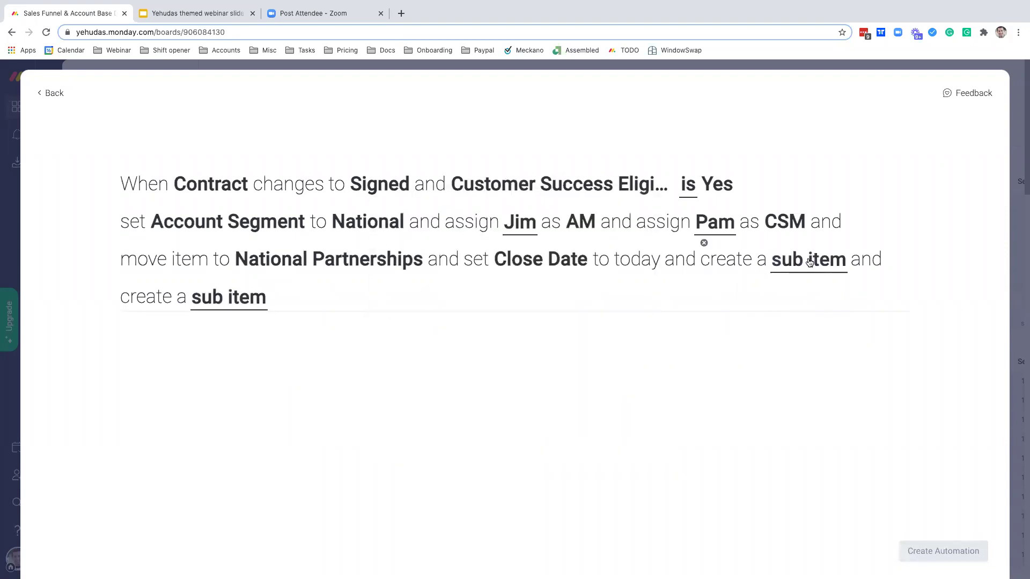
Name the first sub item "Item 1" and fill its CSM field with the person the automation assigns as CSM.
click(809, 262)
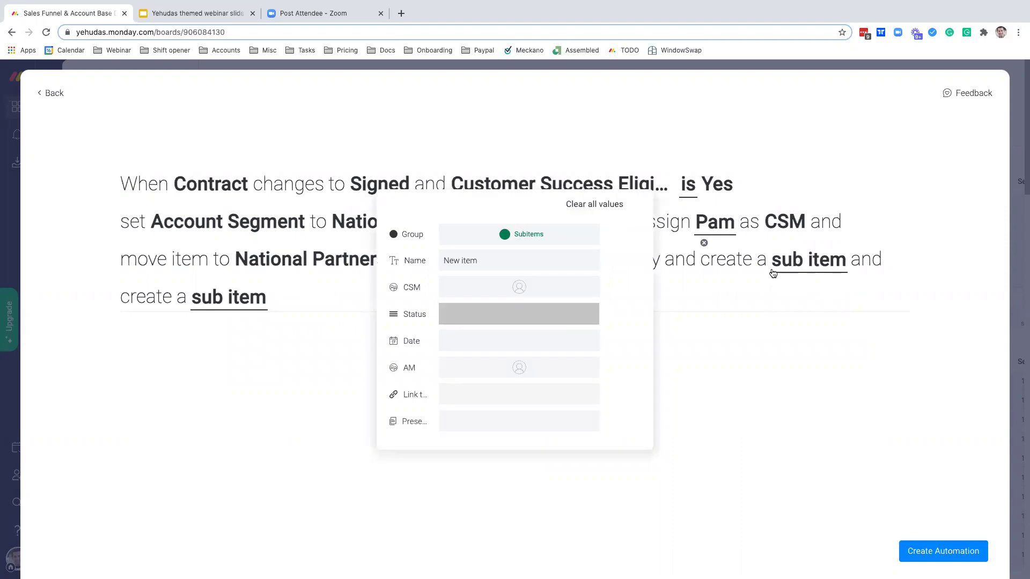
click(463, 260)
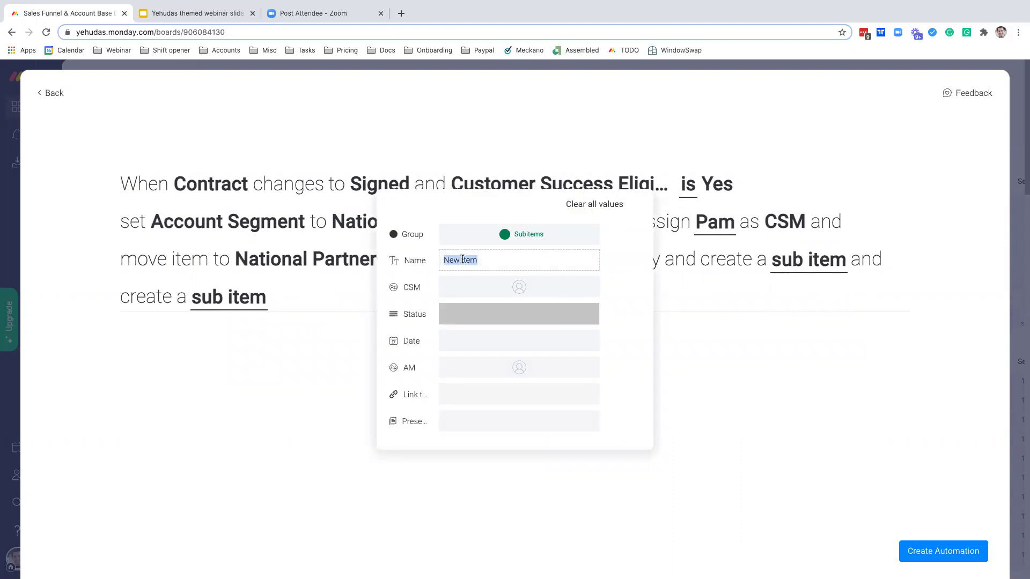
text(Item 1)
click(518, 289)
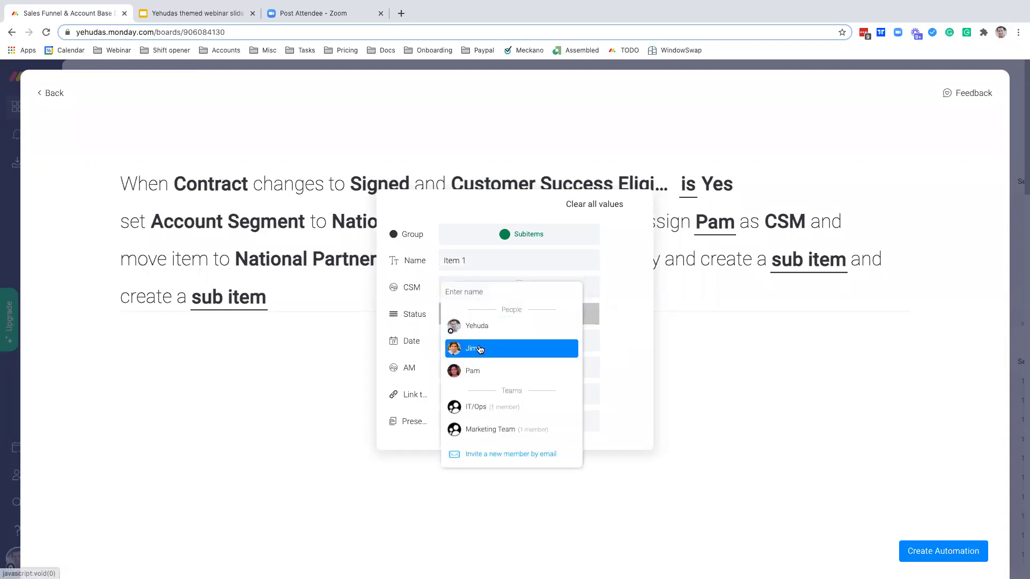
click(487, 374)
click(558, 356)
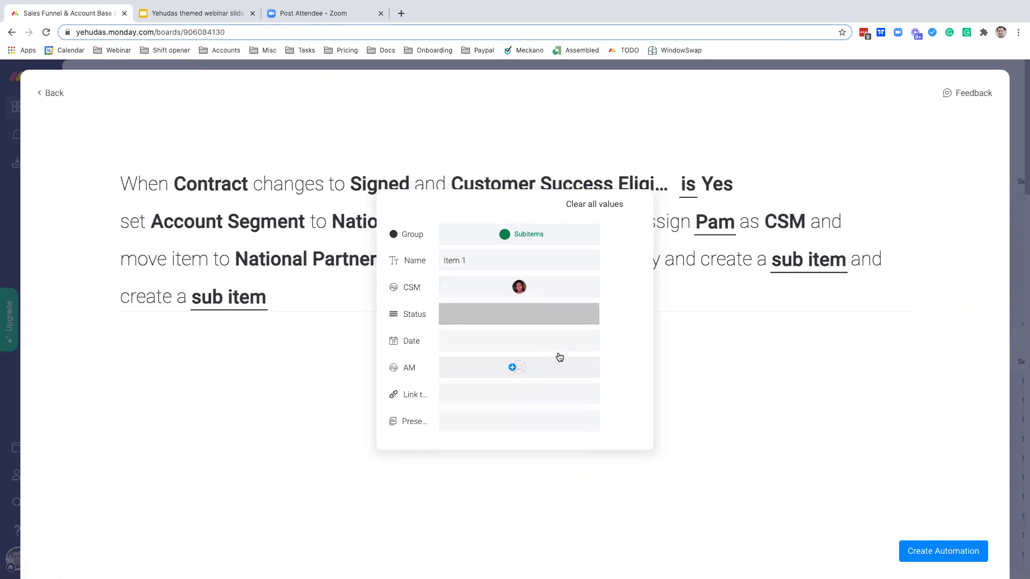
Fill Item 1's AM field with the automation's assigned AM and set its Status to Assigned.
click(515, 368)
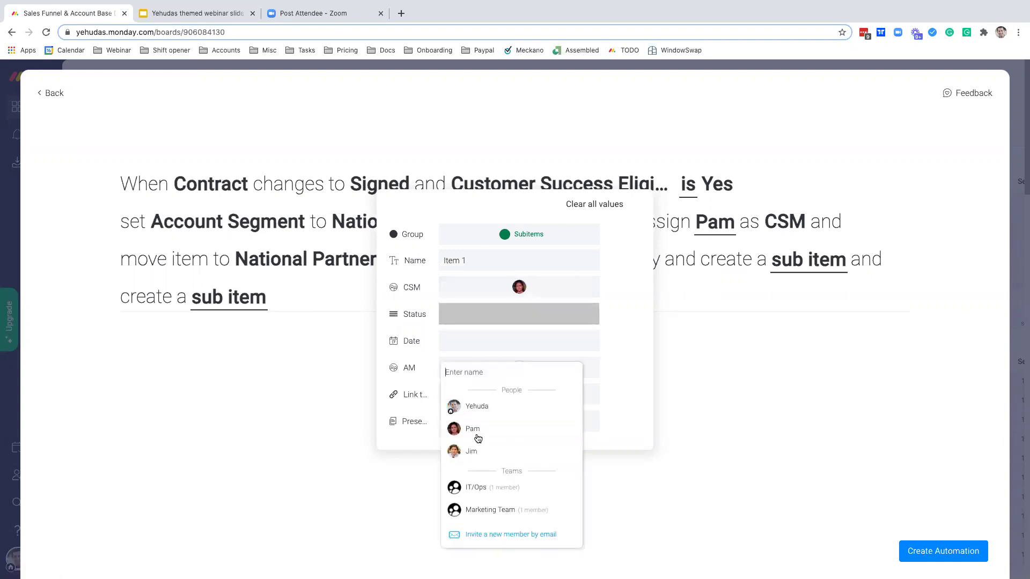
text(Jim)
key(Return)
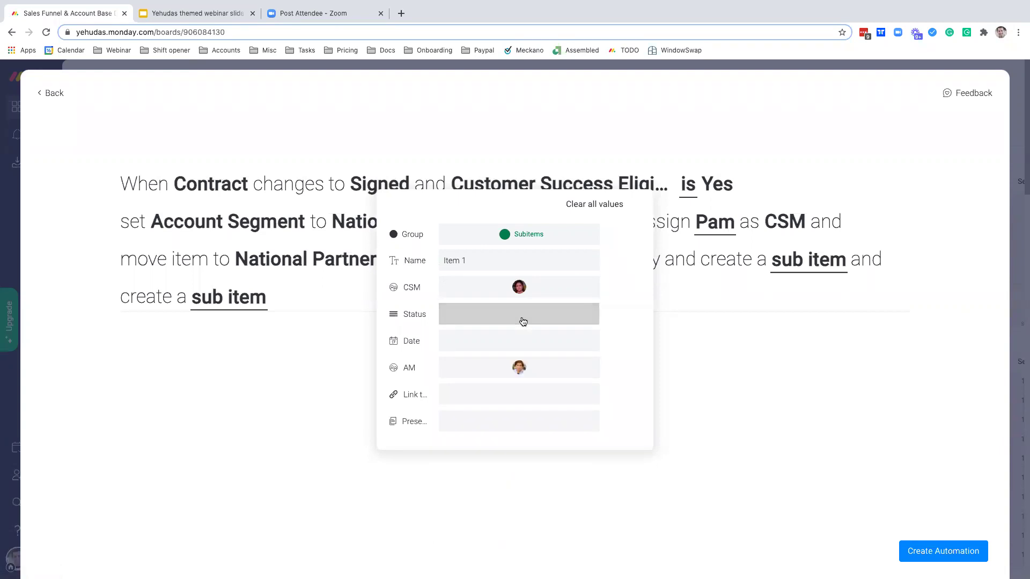
click(520, 324)
click(550, 343)
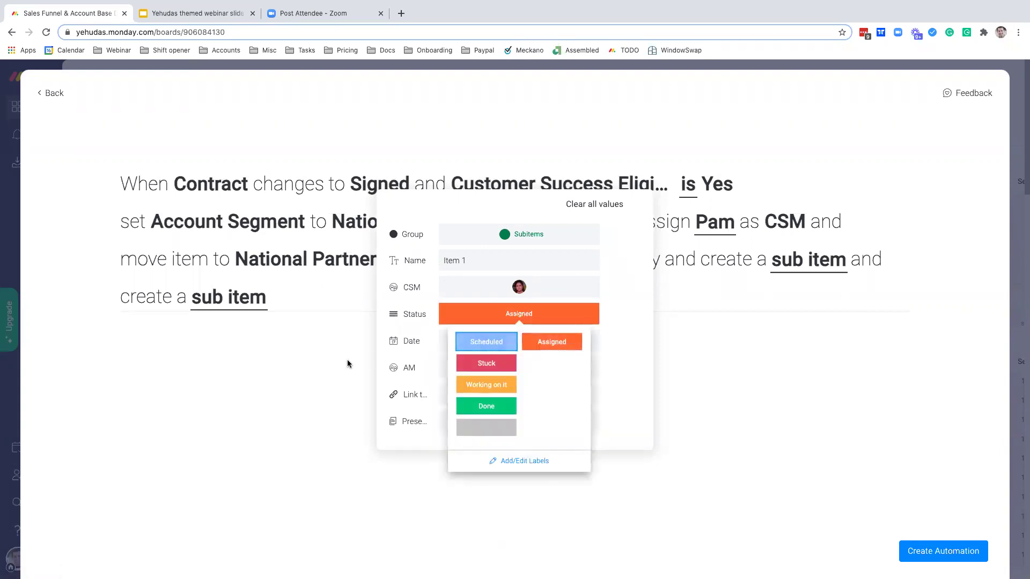
click(348, 359)
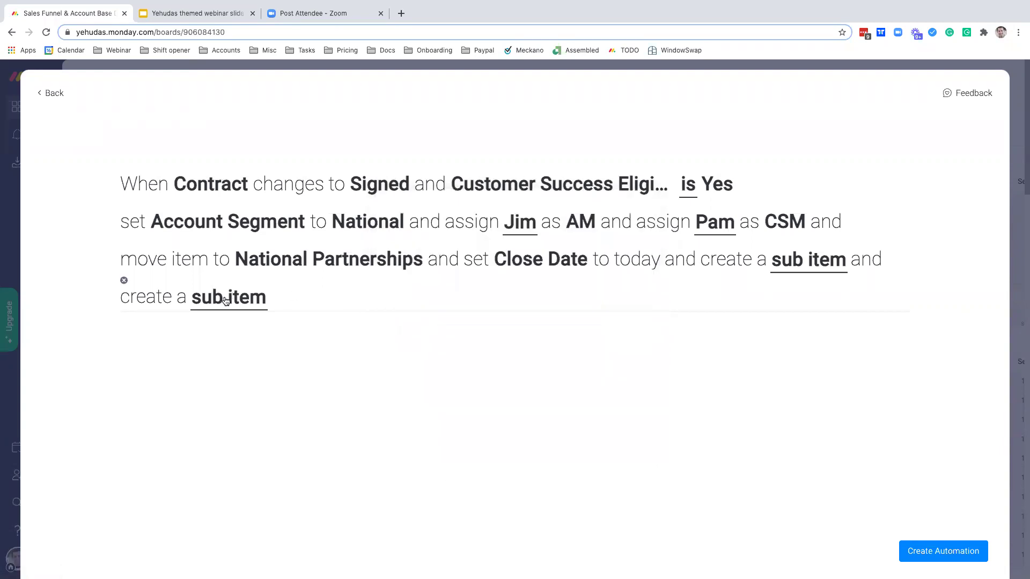
Name the second sub item "Item 2" and fill its CSM field with the person the automation assigns as CSM.
click(226, 299)
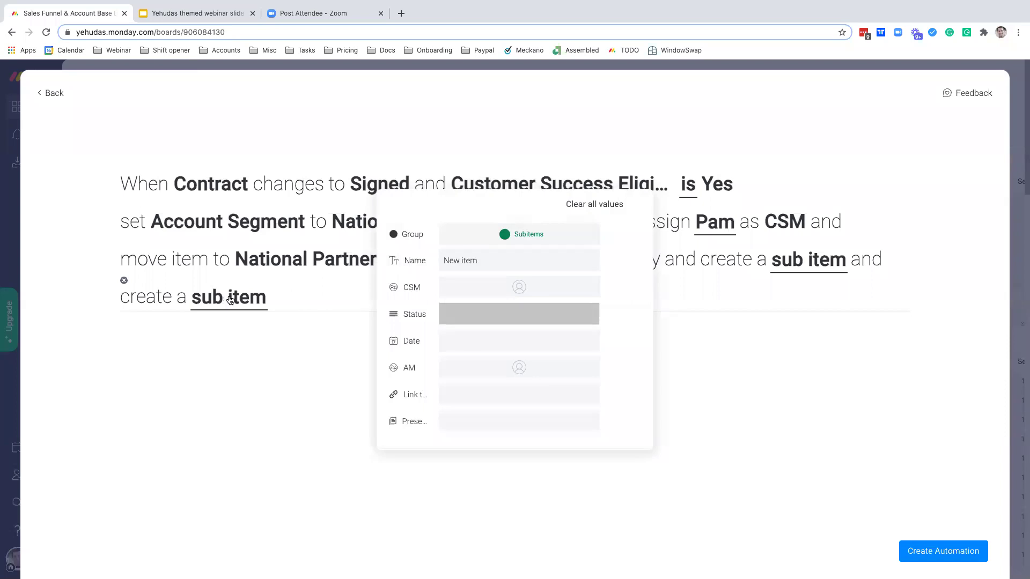
click(470, 263)
text(Ite)
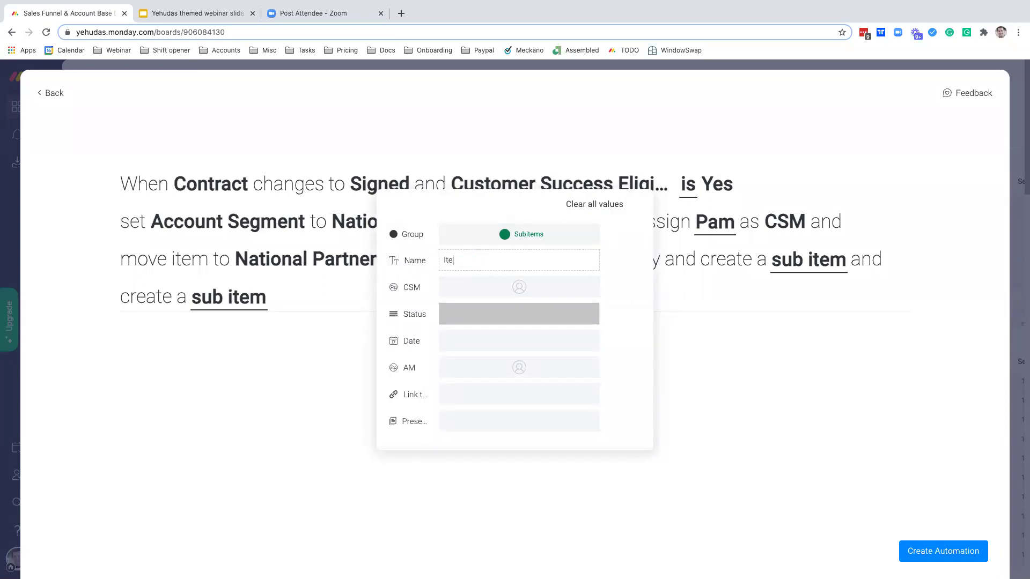
text(m 2)
click(512, 287)
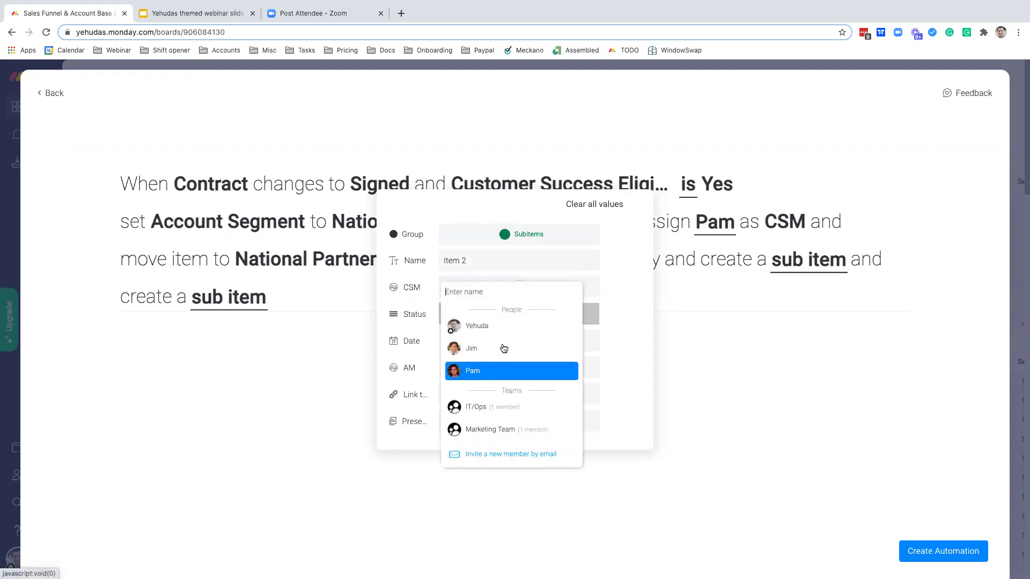
click(503, 371)
Fill Item 2's AM field with the automation's assigned AM and set its Status to Assigned.
click(524, 369)
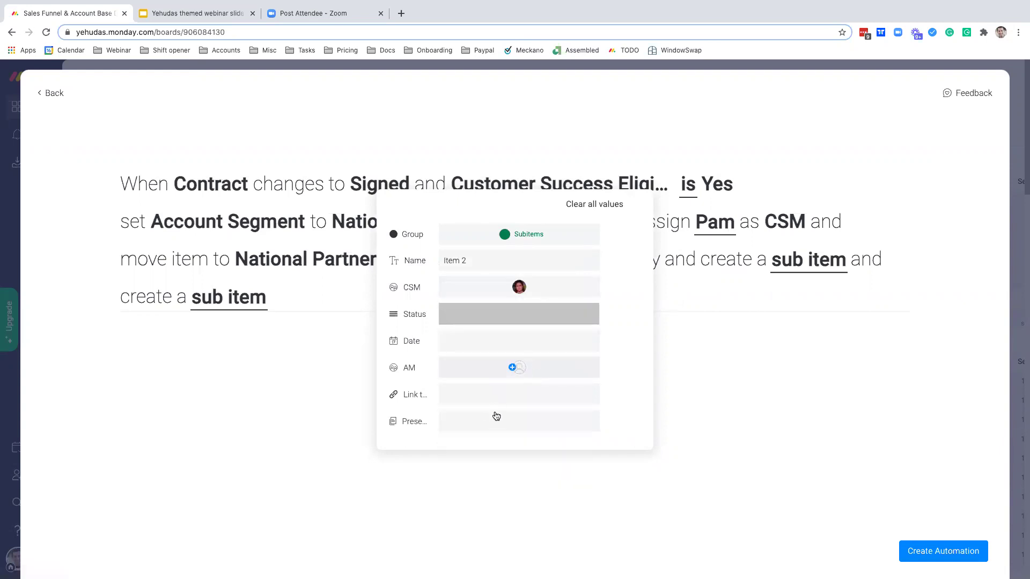
click(477, 451)
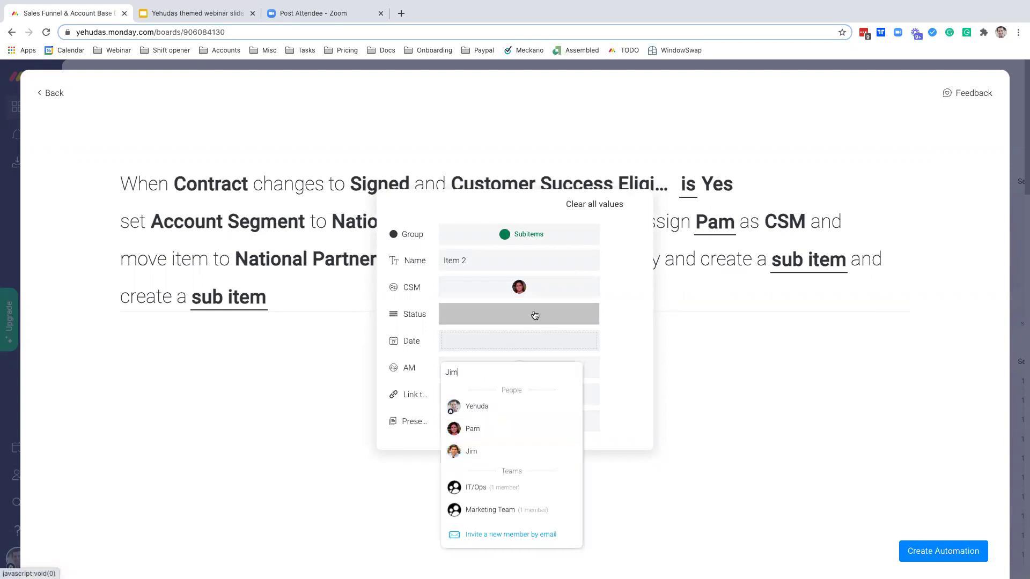
click(536, 329)
click(545, 341)
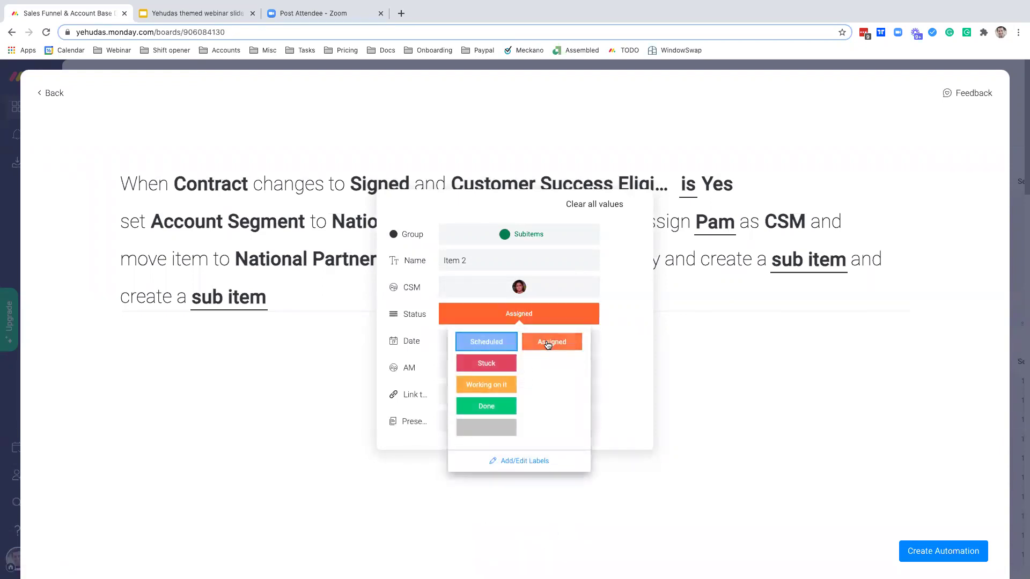
click(699, 346)
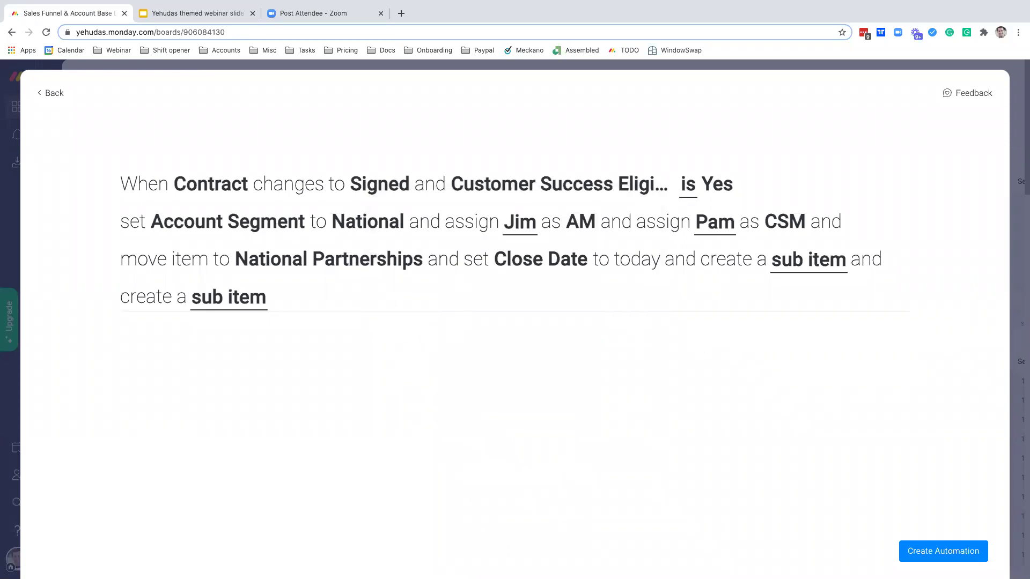
Create the automation, turn off the older one with the Account Segment is National condition, and return to the board.
click(943, 552)
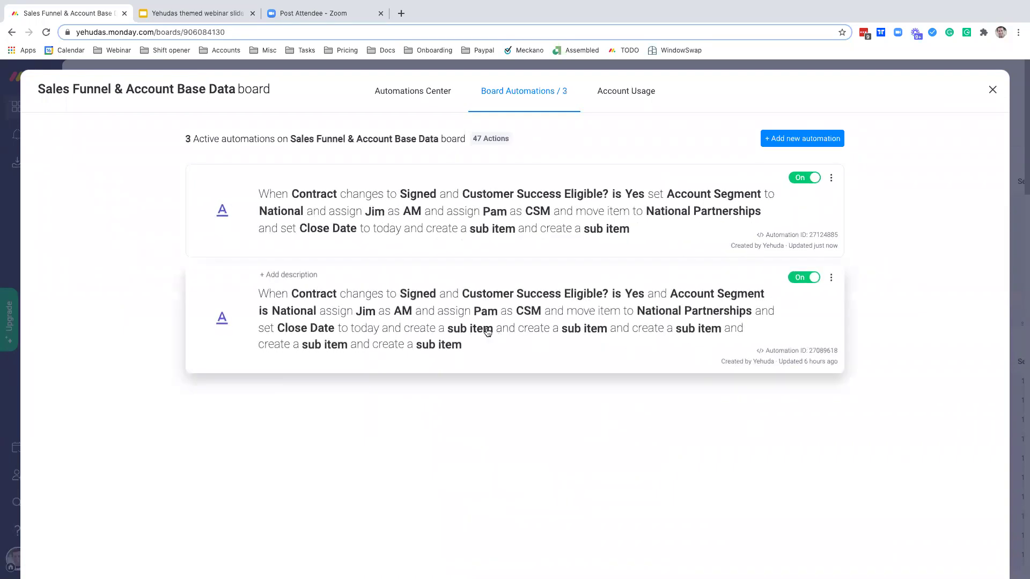
click(809, 281)
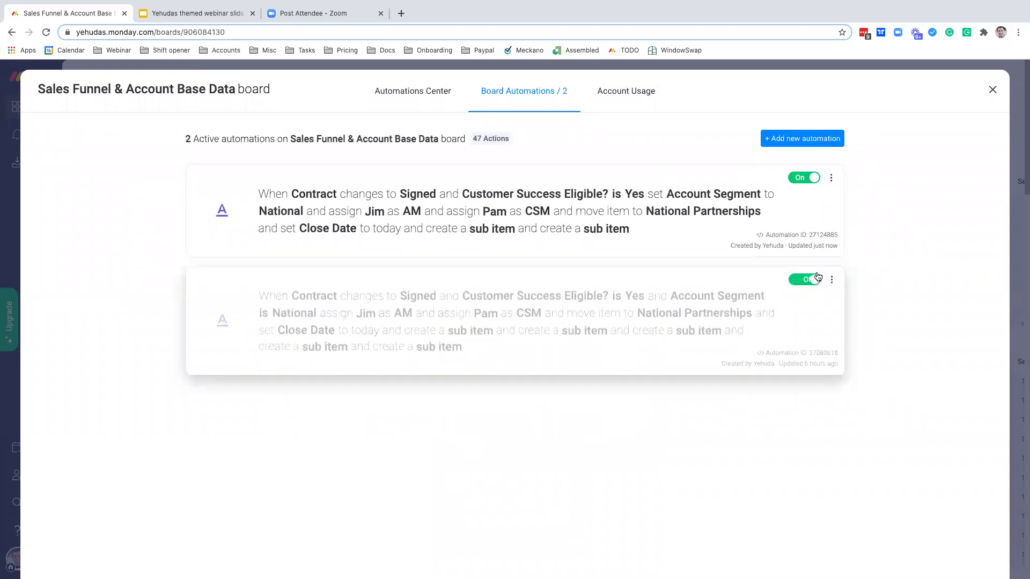
click(806, 67)
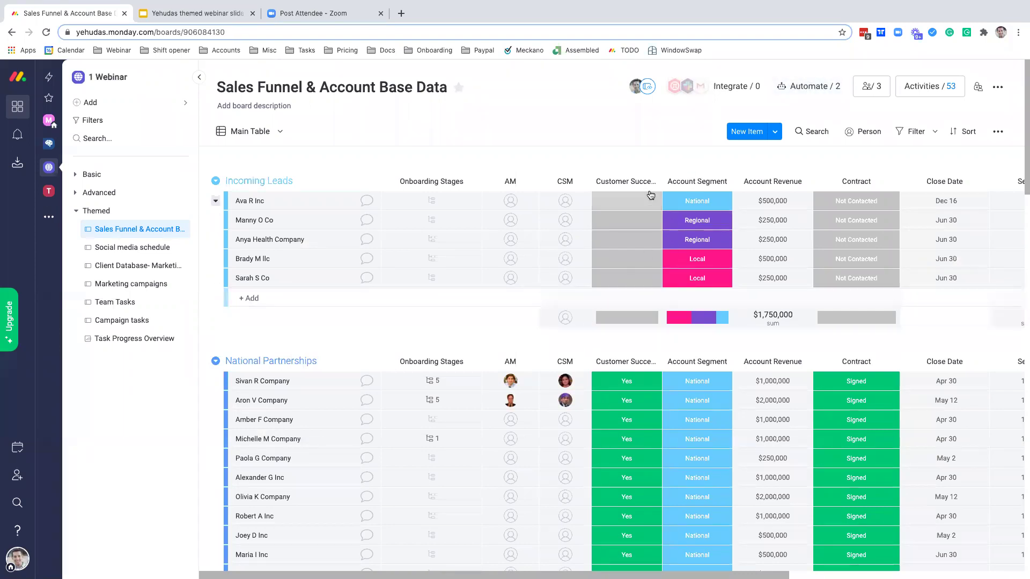
Try to trigger the new automation by setting Ava R Inc's Customer Success Eligible to Yes and Contract to Signed.
click(651, 199)
click(596, 228)
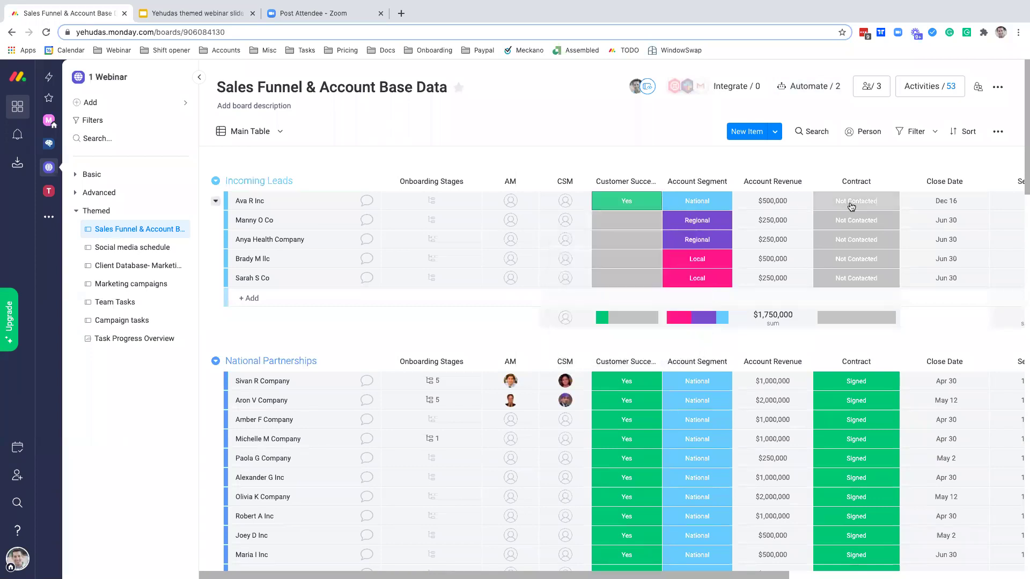
click(852, 206)
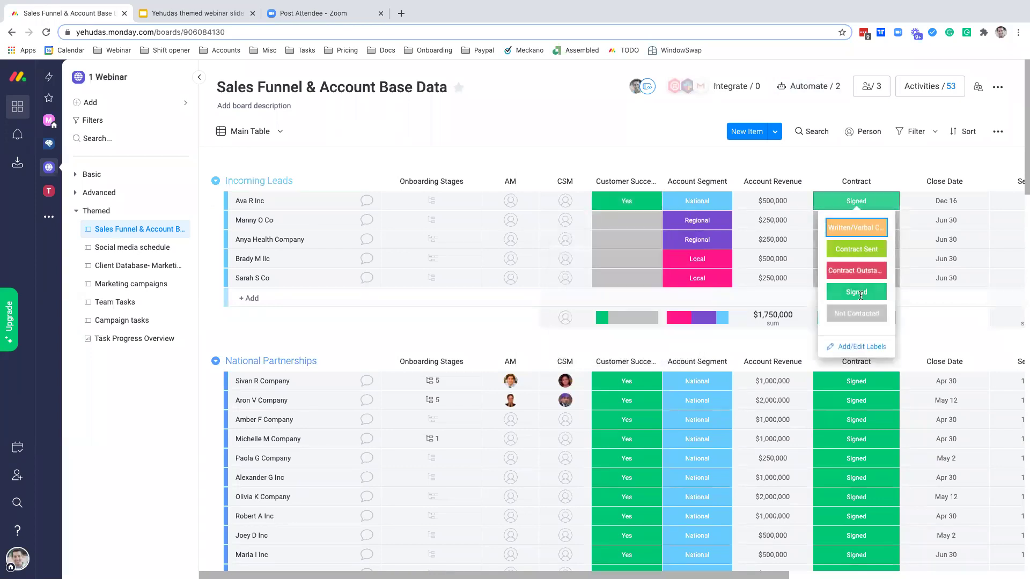
click(858, 293)
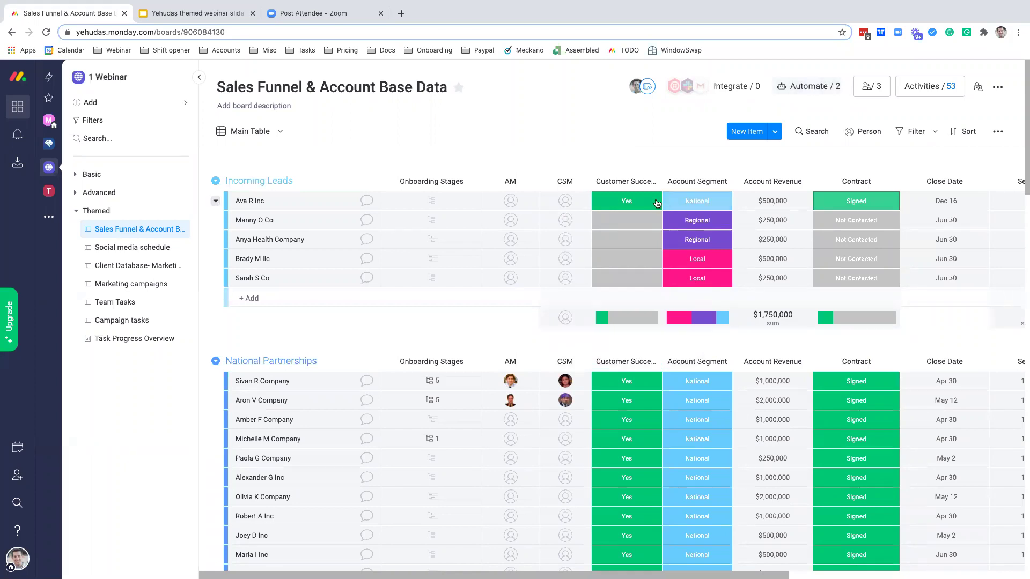
Reset Ava R Inc's Customer Success Eligible to blank and its Contract to Not Contacted.
click(635, 202)
click(659, 227)
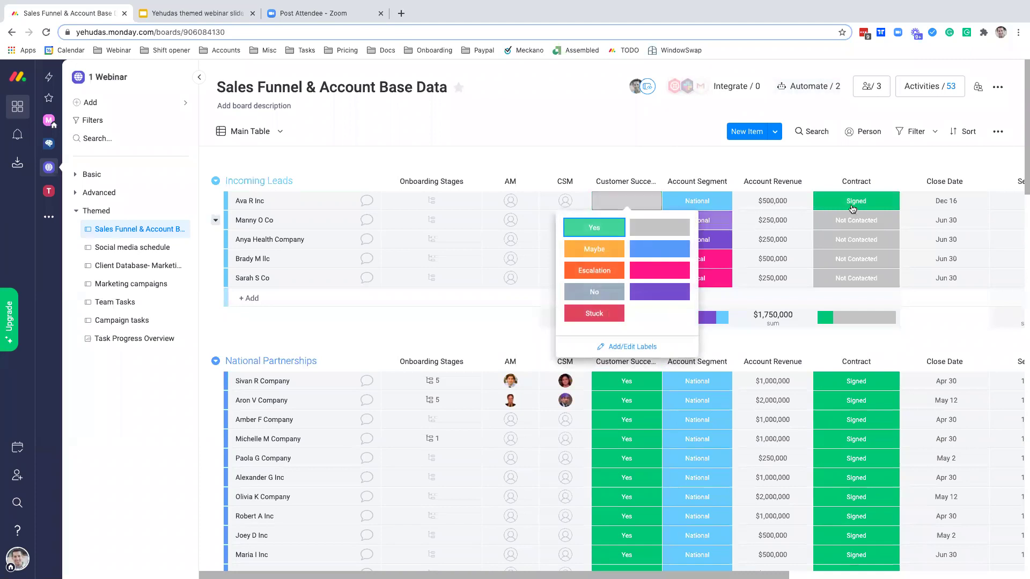
click(851, 205)
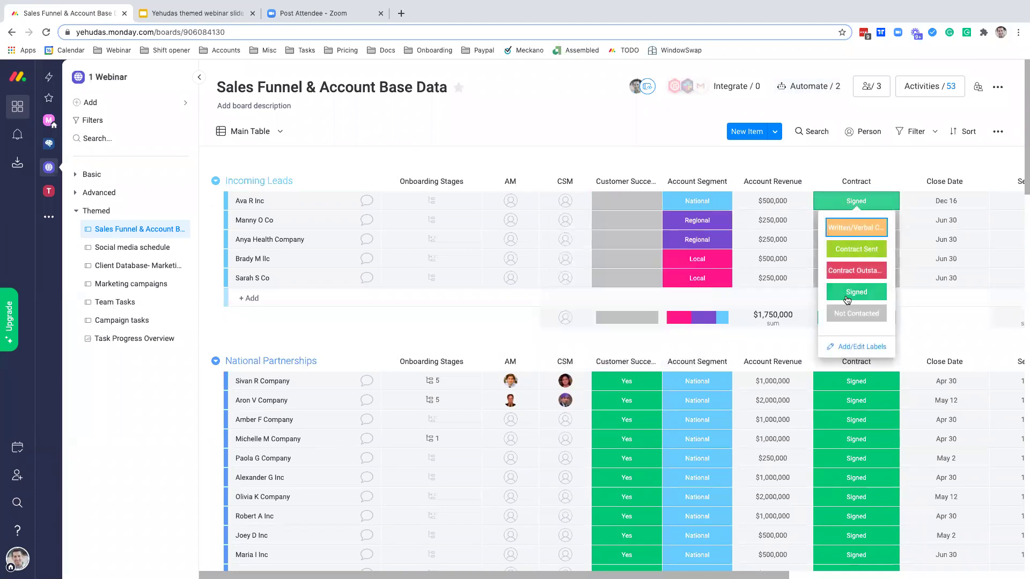
click(856, 313)
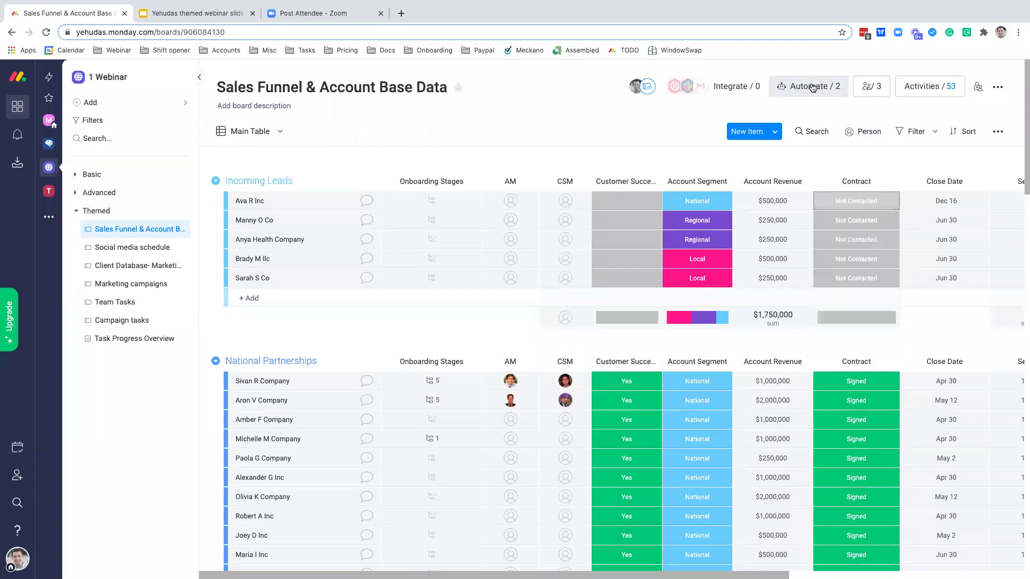
Turn off the new board automation and turn on the older one with the Account Segment is National condition.
click(802, 86)
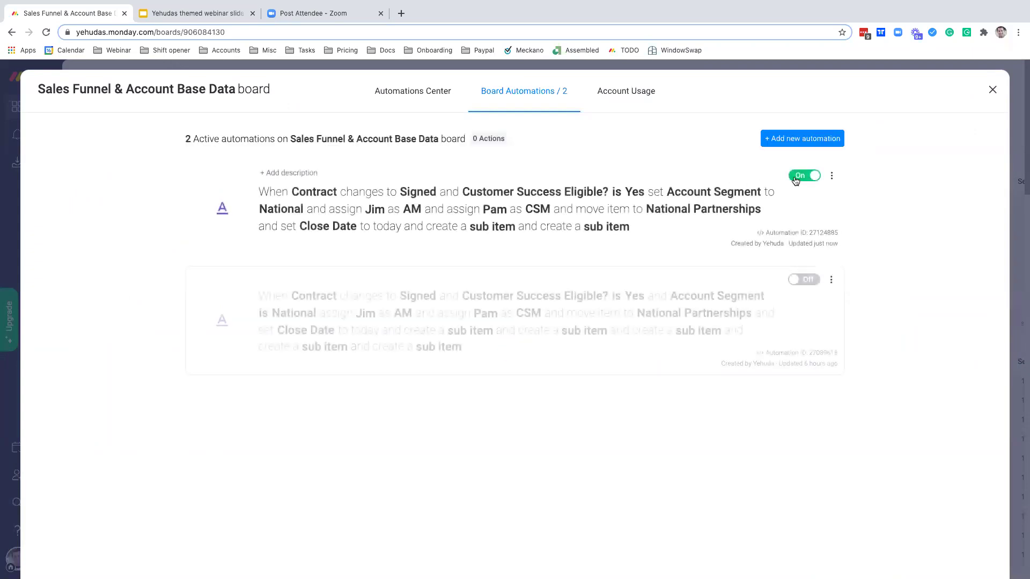
click(802, 175)
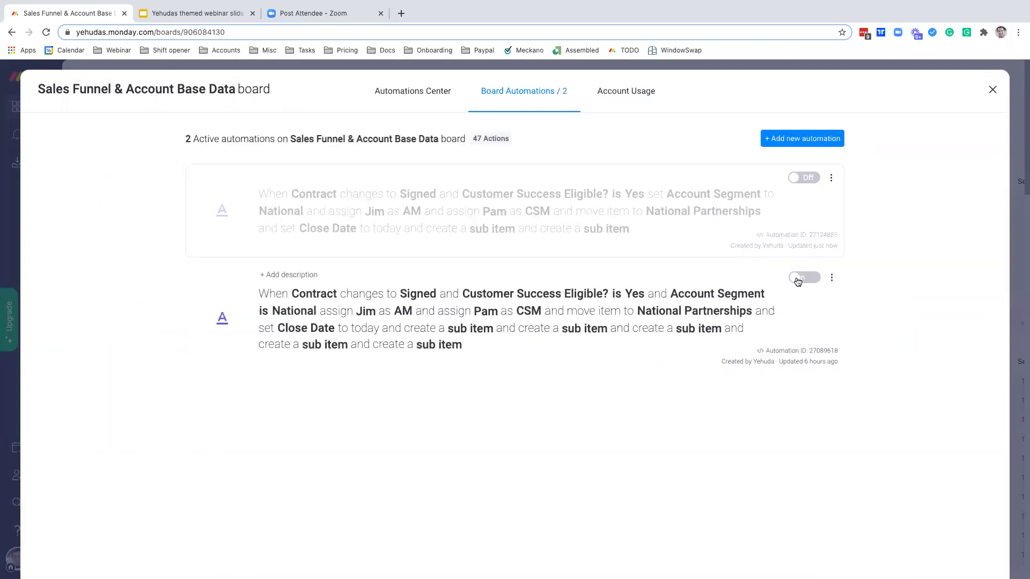
click(799, 279)
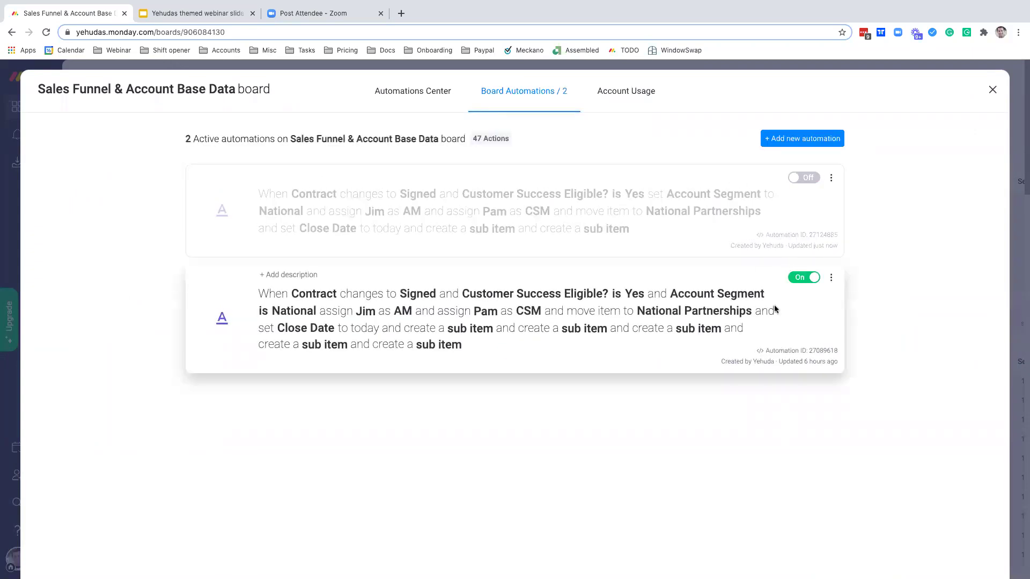
click(1008, 128)
Set Ava R Inc's Customer Success Eligible to Yes and its Contract to Signed in Incoming Leads.
click(617, 207)
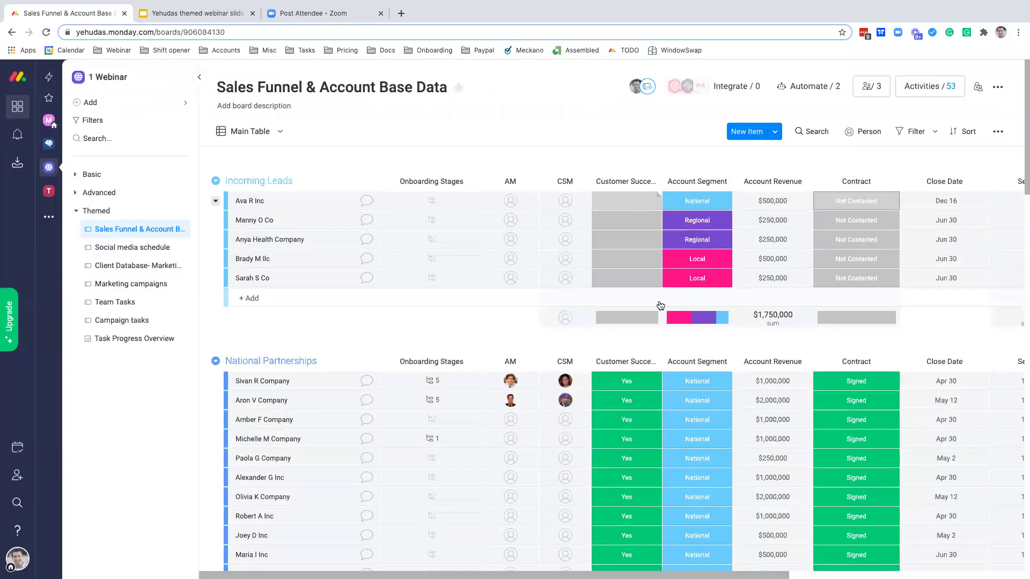
click(600, 228)
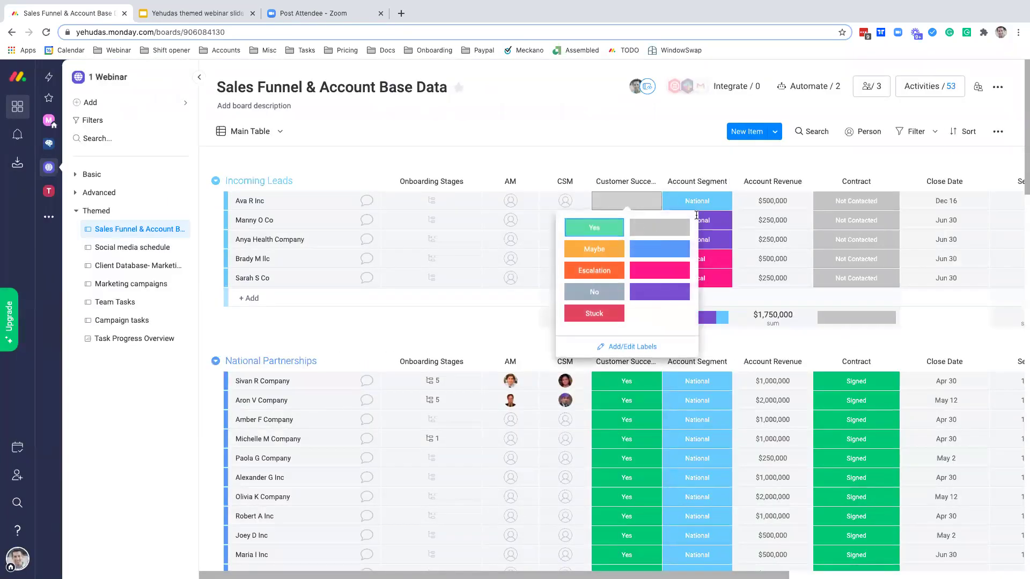
click(868, 202)
click(851, 292)
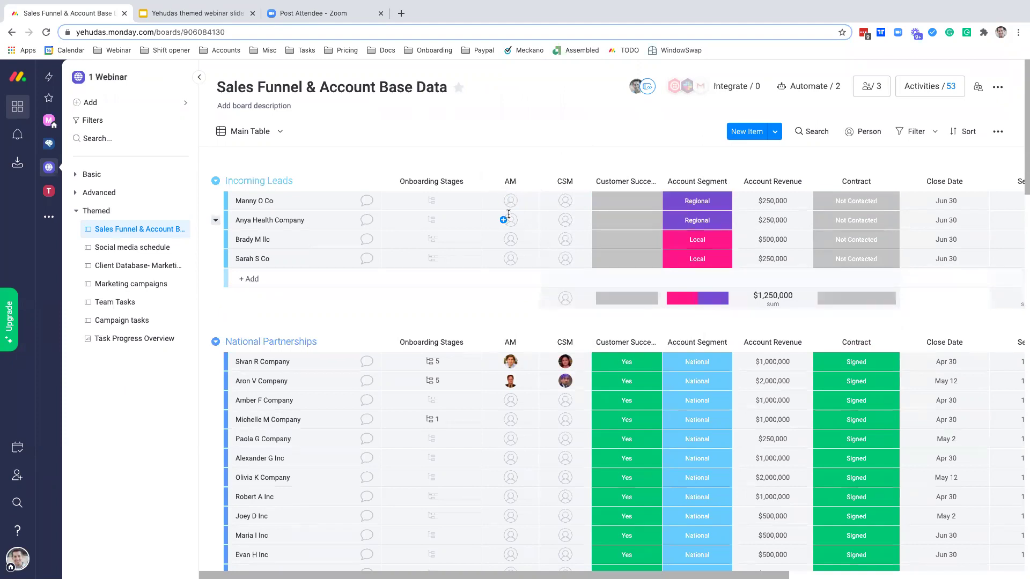
Examine Ava R Inc's onboarding subitems and its AM and CSM assignments in the National Partnerships group.
scroll(508, 215, down, 5)
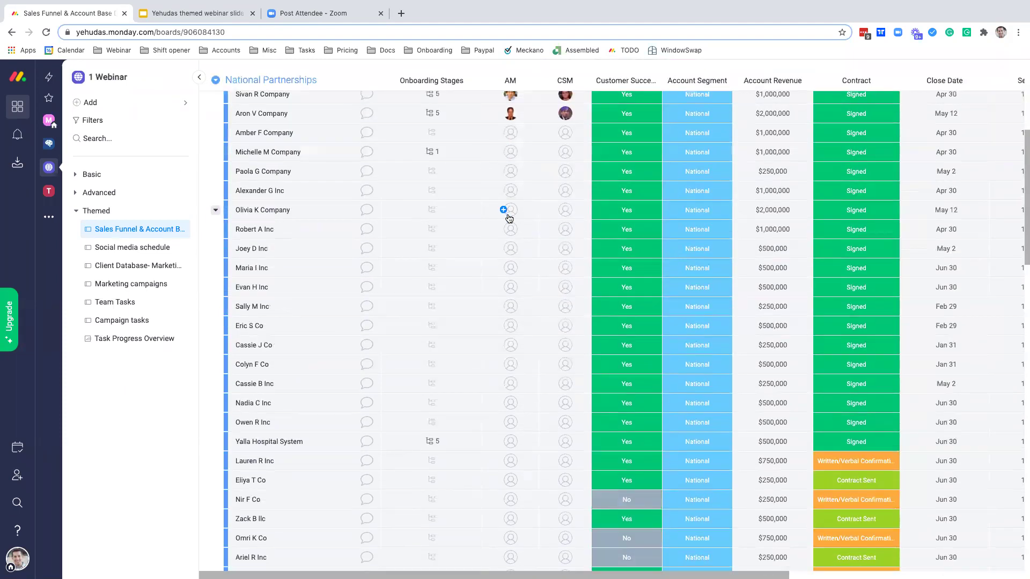
scroll(508, 216, down, 5)
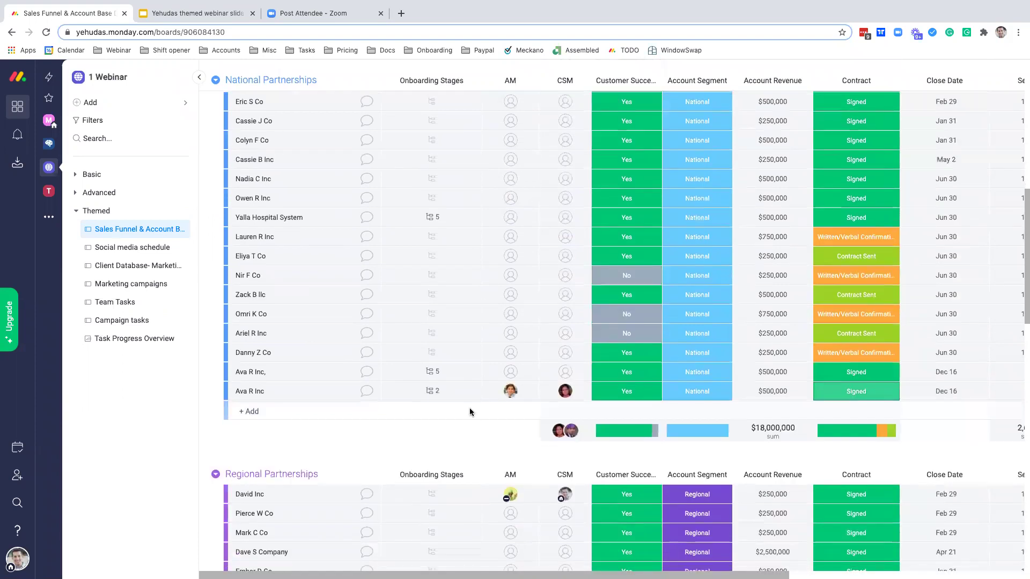
click(437, 393)
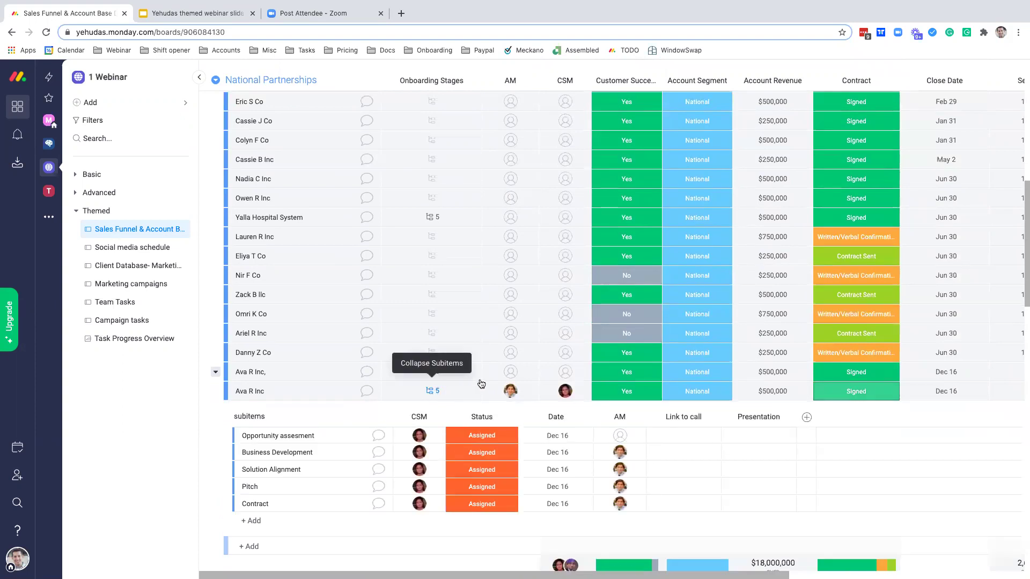
scroll(488, 363, down, 5)
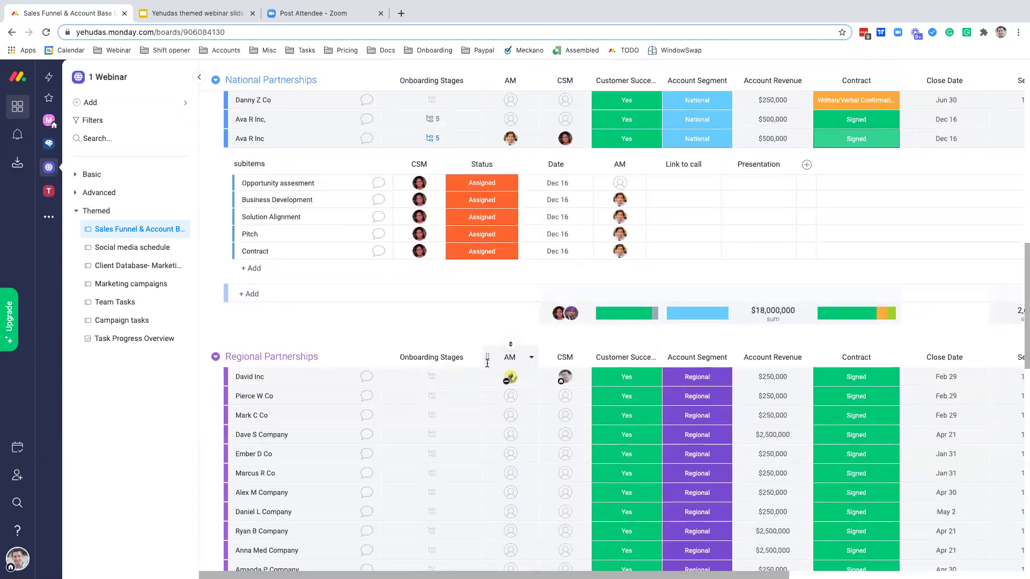
scroll(487, 364, up, 1)
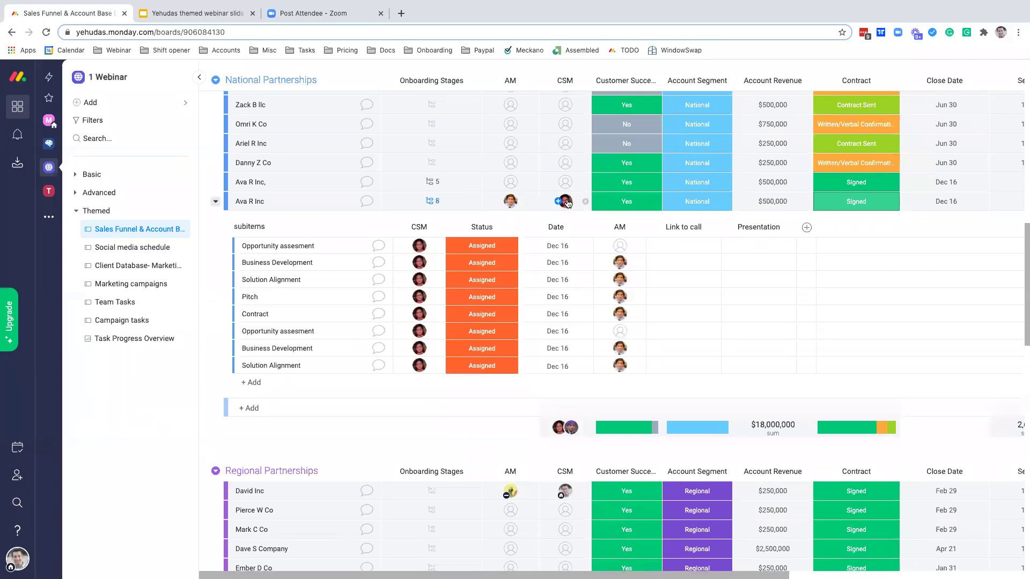
mouse_move(559, 204)
scroll(613, 179, up, 10)
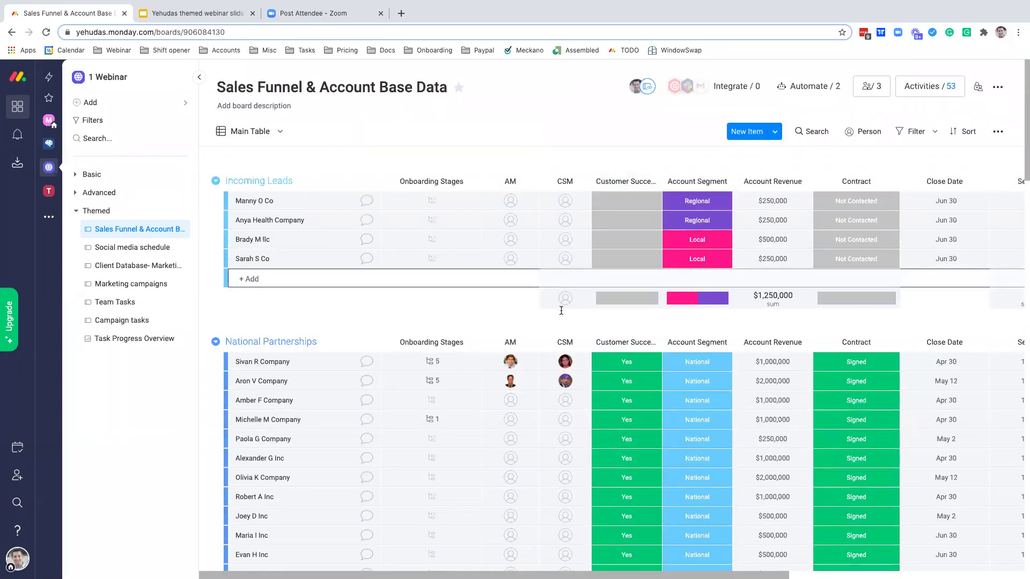
Open the board's automations center and view the saved Custom automation templates.
click(823, 89)
click(436, 95)
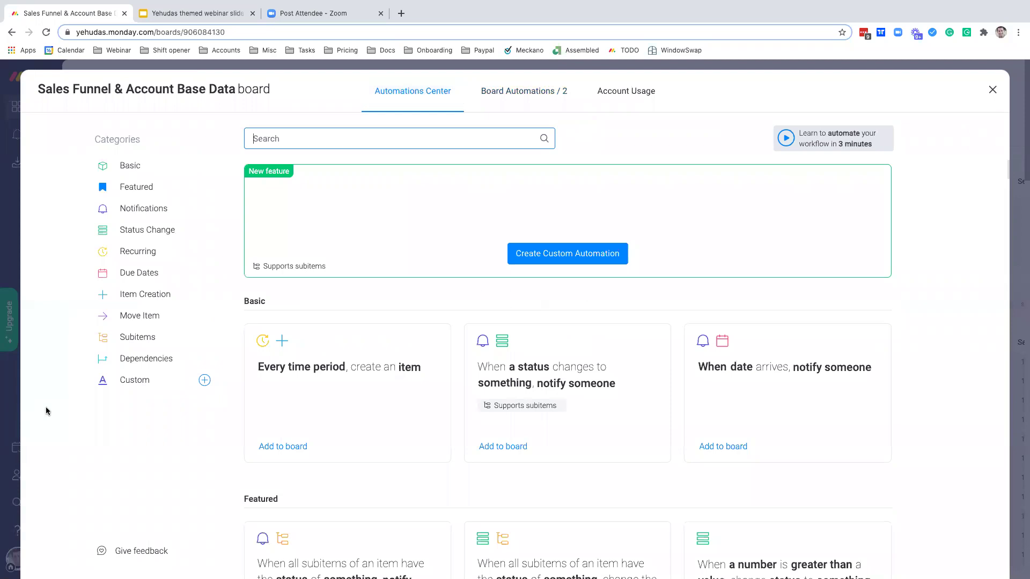
click(134, 381)
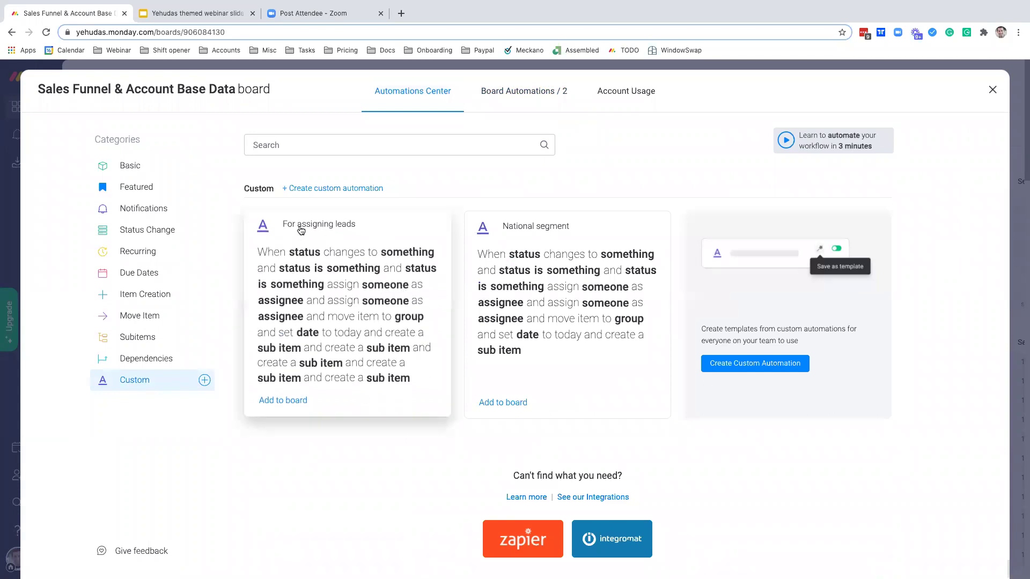
Review the full recipe of the board automation with the Account Segment is National condition, leaving it without edits.
click(494, 99)
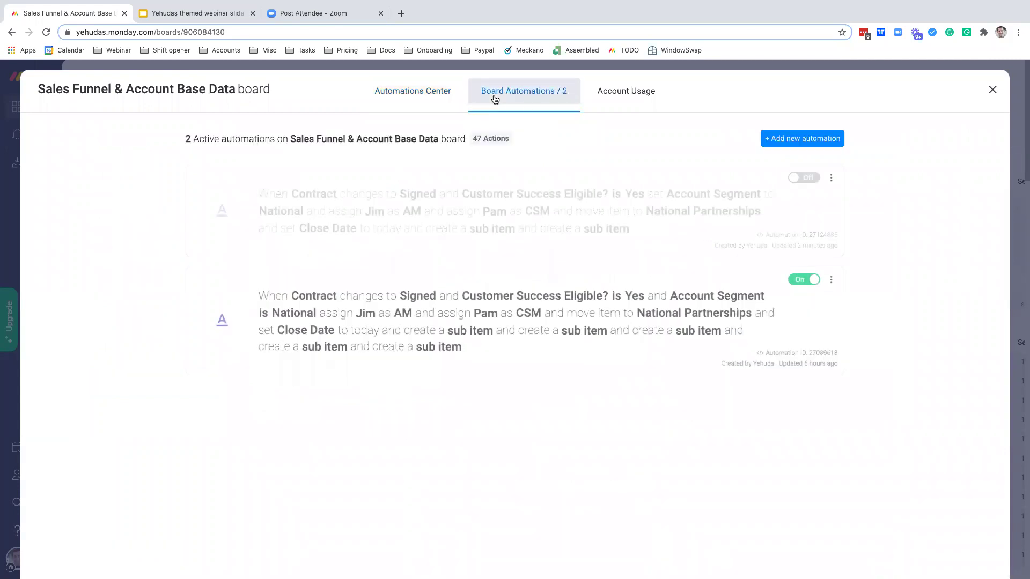
click(835, 286)
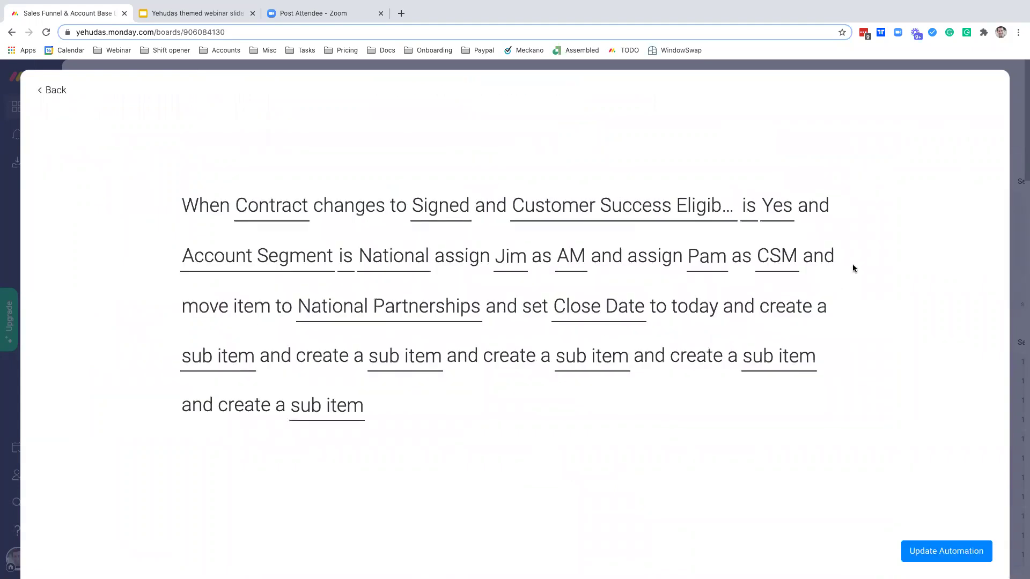
click(54, 90)
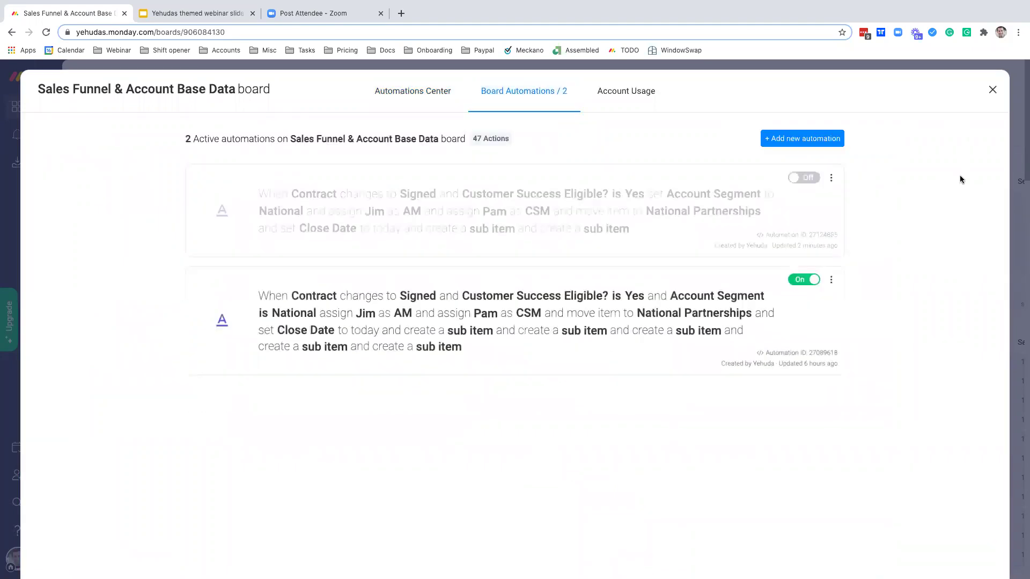
click(831, 280)
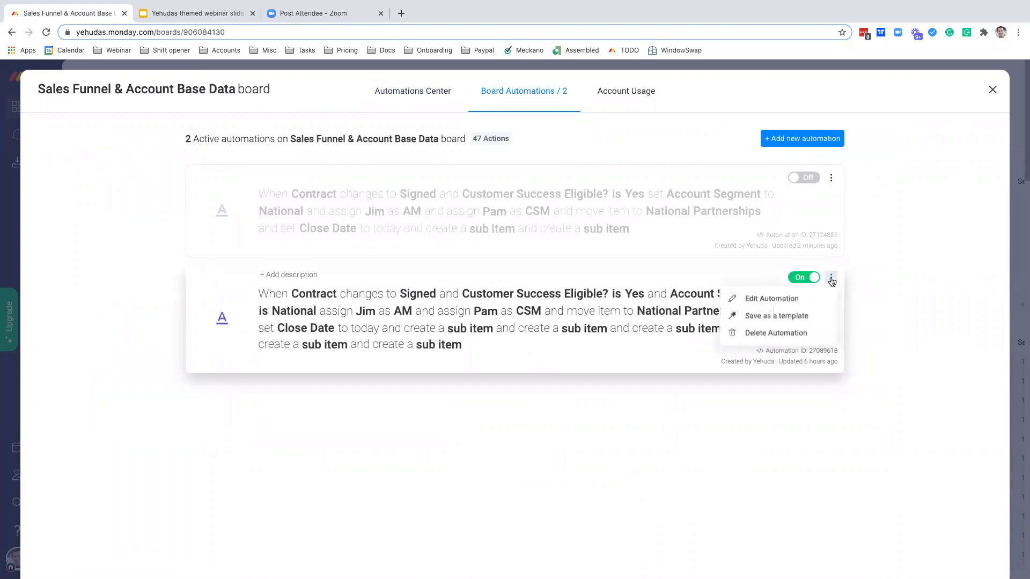
Recheck the Custom templates, and open the template form of the Account Segment is National board automation to inspect its name.
click(422, 94)
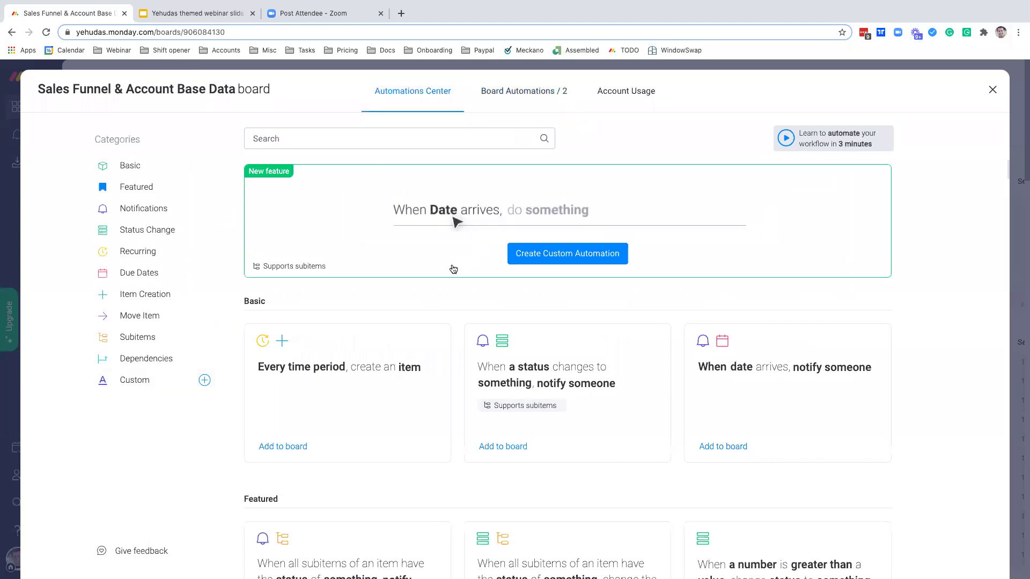
scroll(442, 281, down, 20)
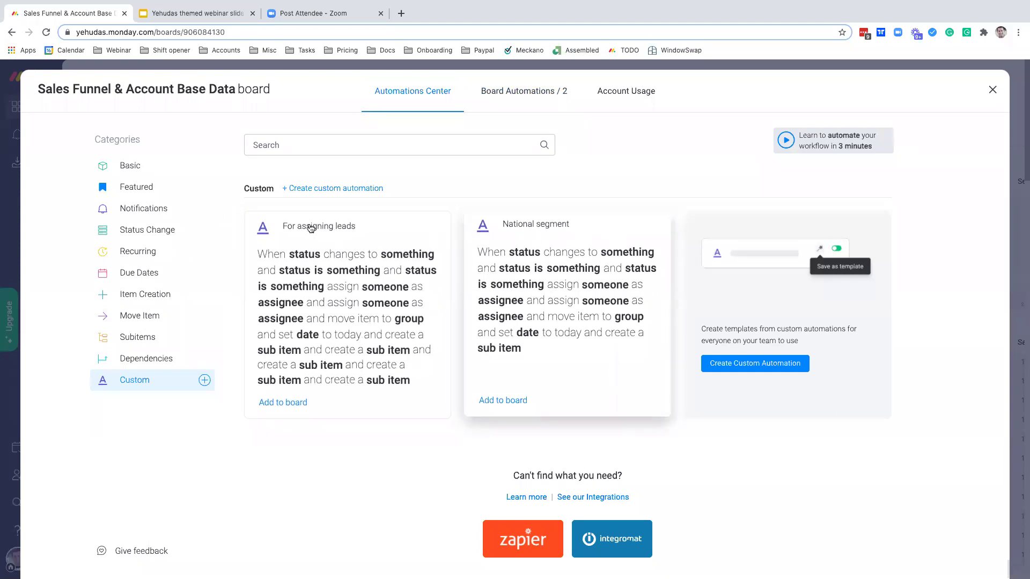
click(530, 90)
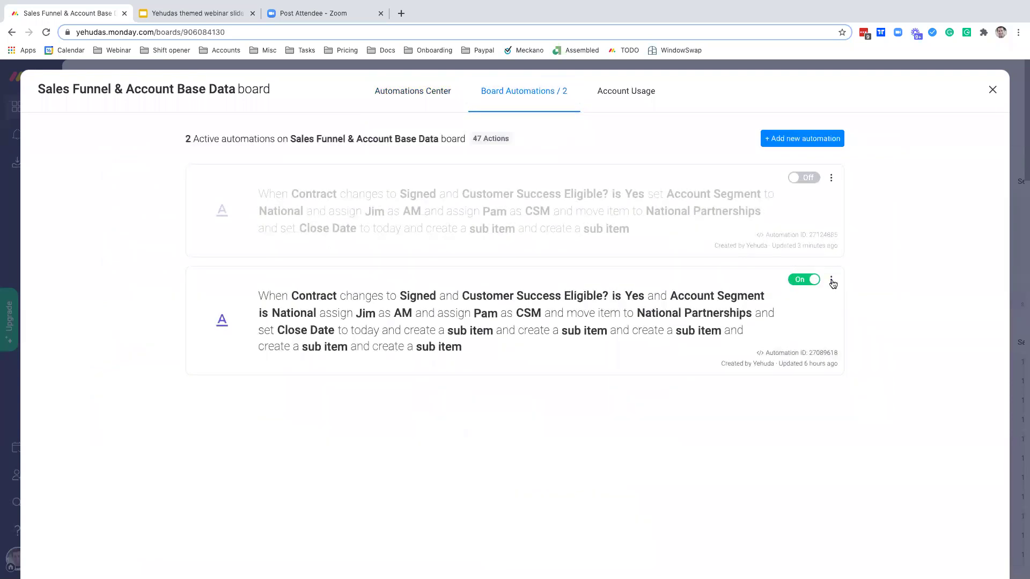
click(831, 280)
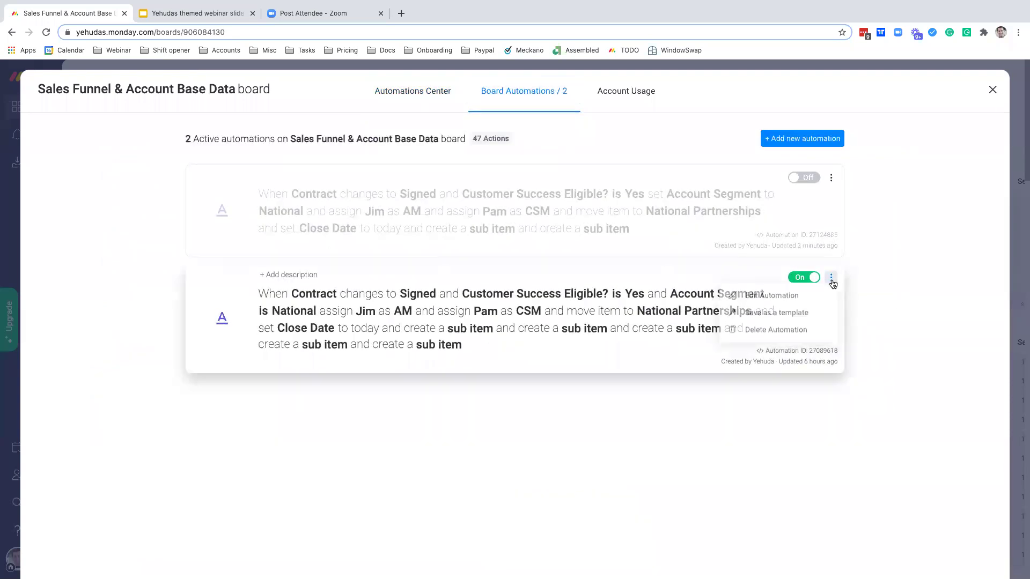
click(783, 320)
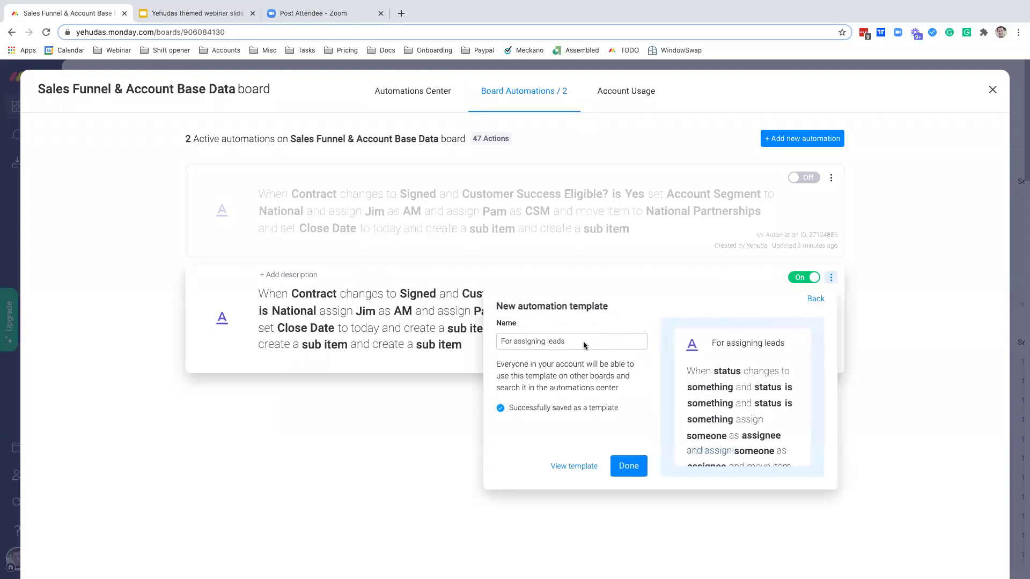
triple_click(584, 345)
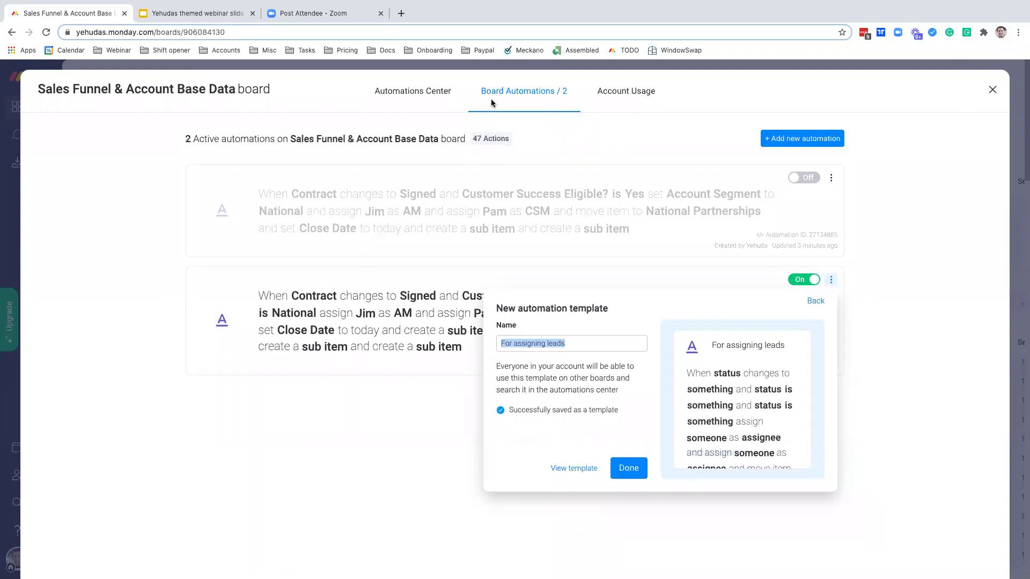
Look up the For assigning leads template among the Custom automations and close the automations window.
click(408, 91)
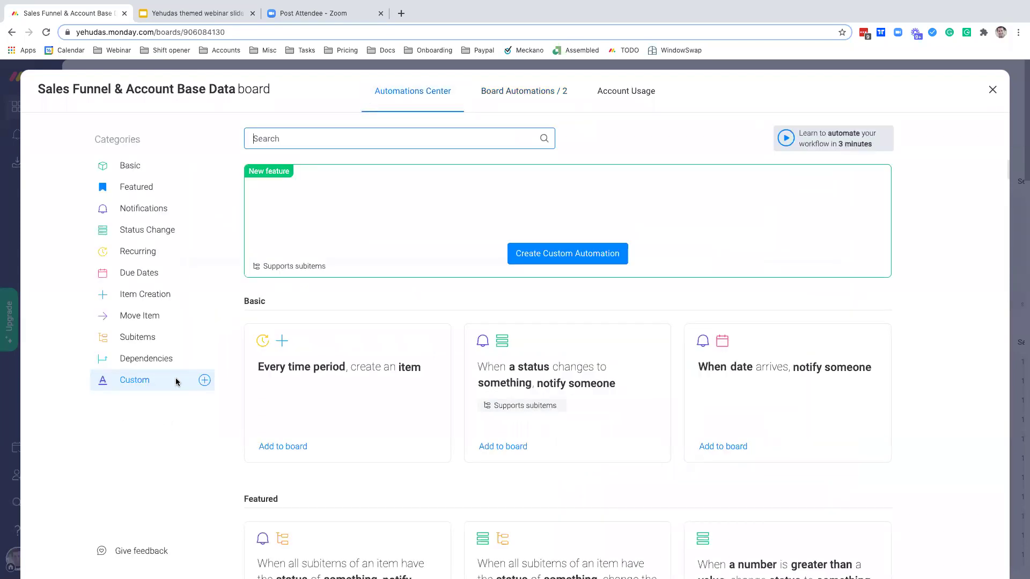
click(134, 378)
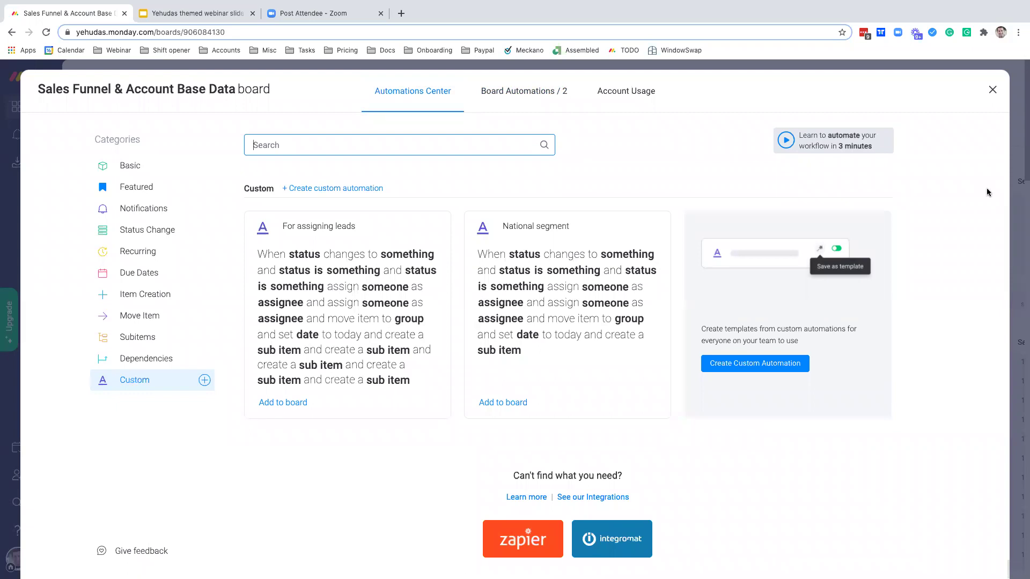
click(1018, 212)
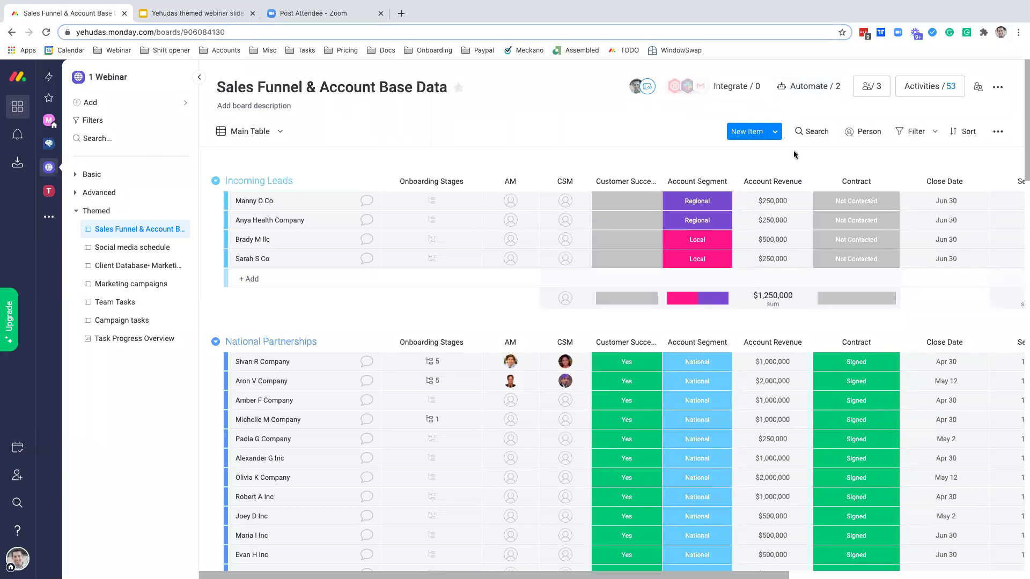
click(700, 244)
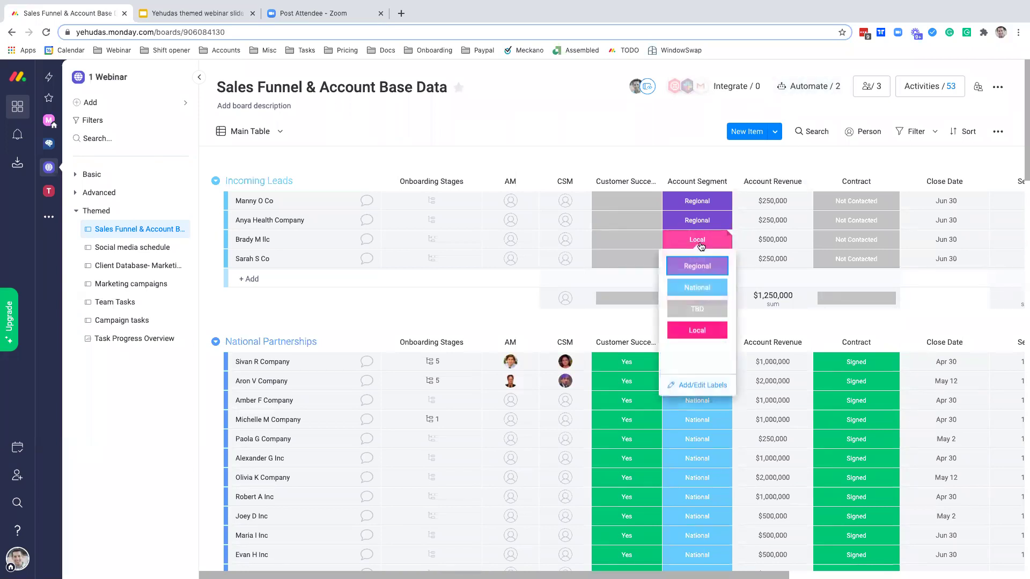
click(697, 149)
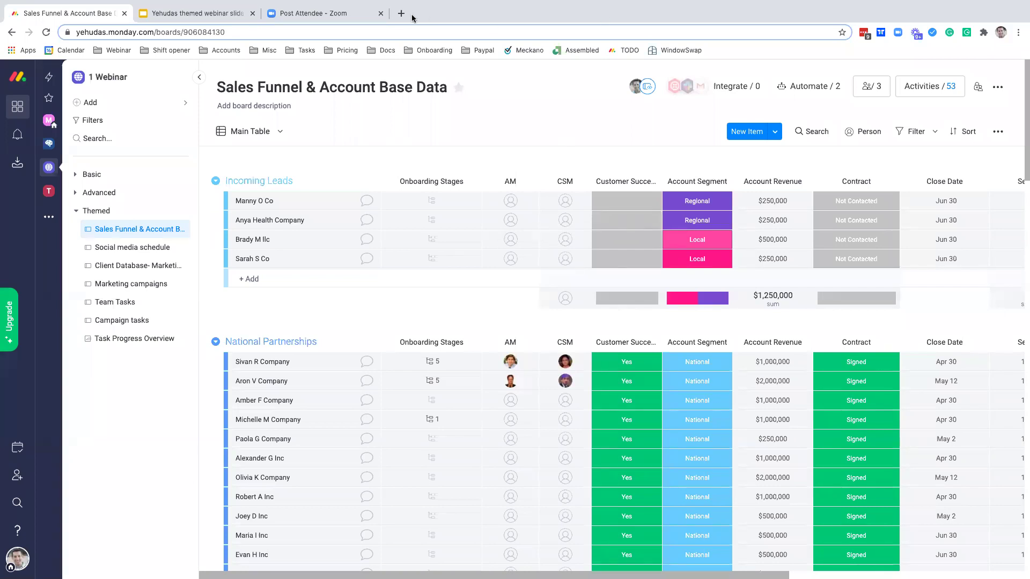
Switch to the webinar deck in Google Slides, present it full screen and advance to the Support & Resources slide.
click(211, 12)
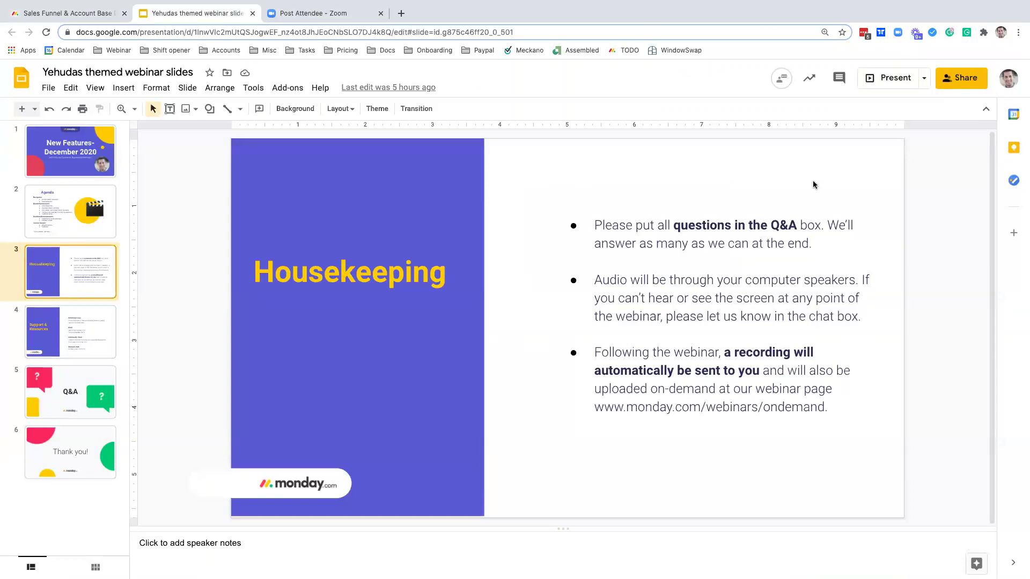
click(883, 80)
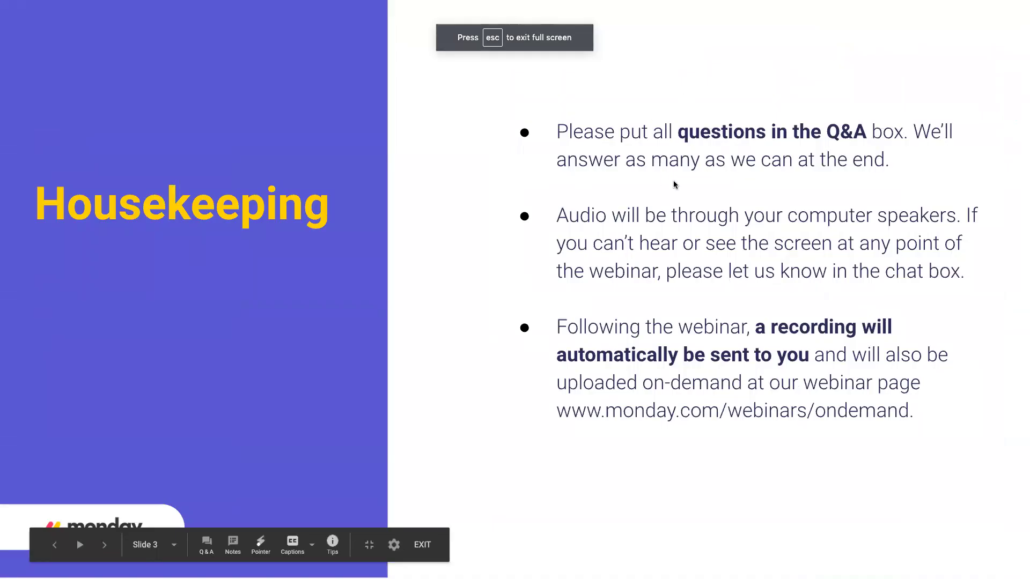
key(Right)
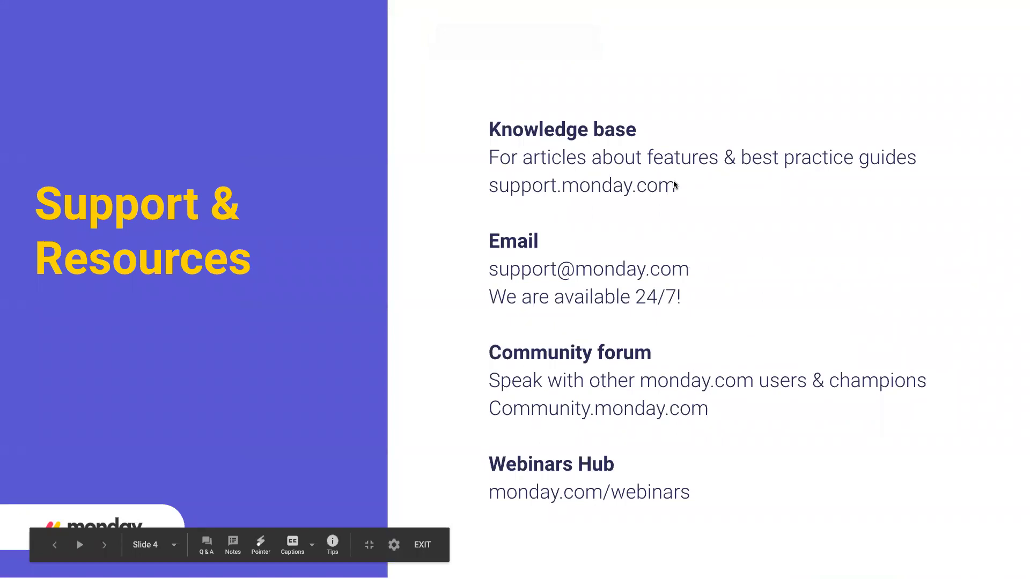